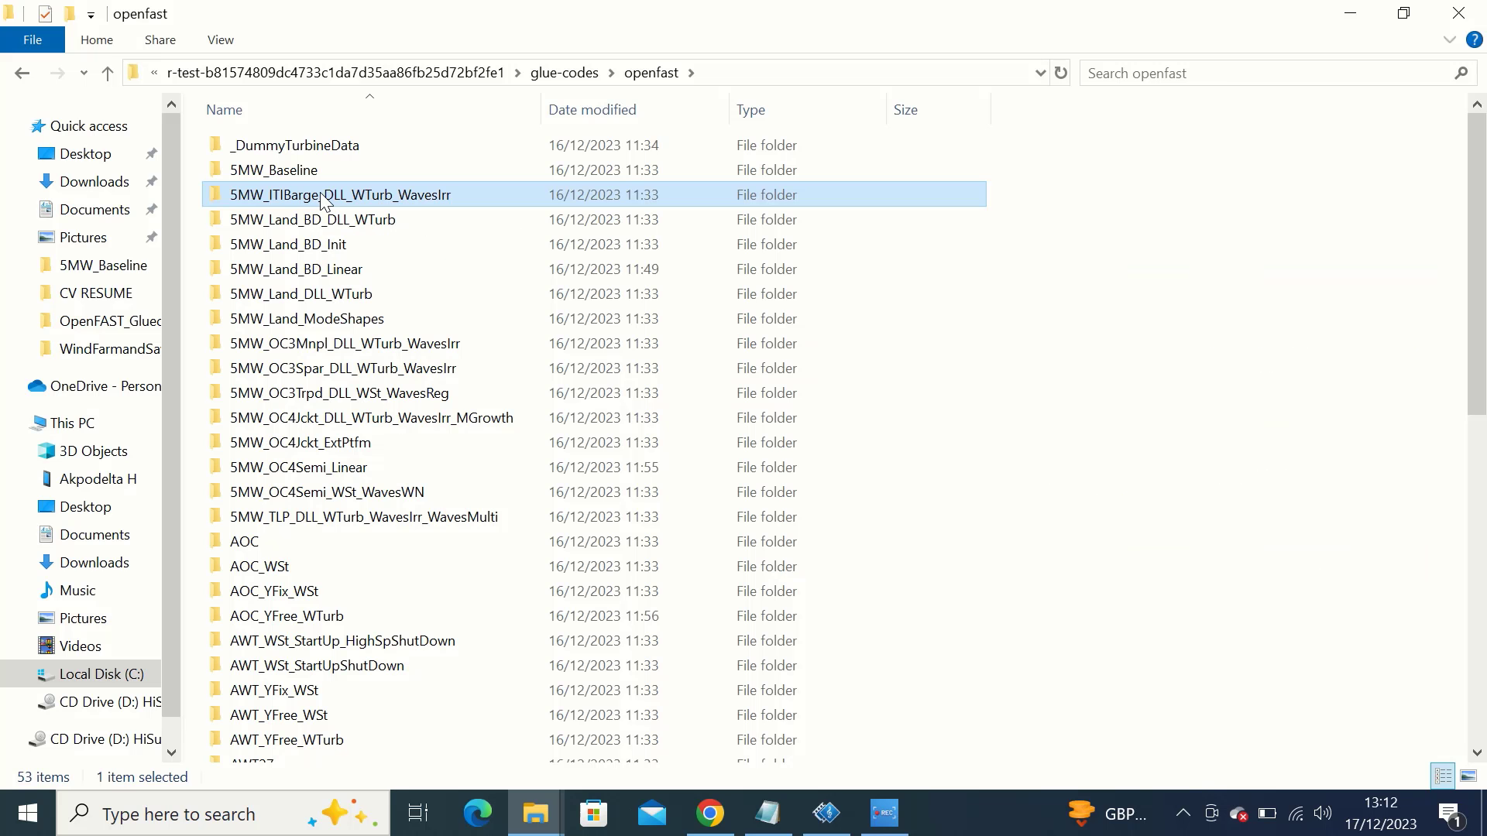
- Open the 5MW_ITIBarge_DLL_WTurb_WavesIrr folder and bring up the actions for its .fst file
{"action": "double_click", "coordinate": [325, 195]}
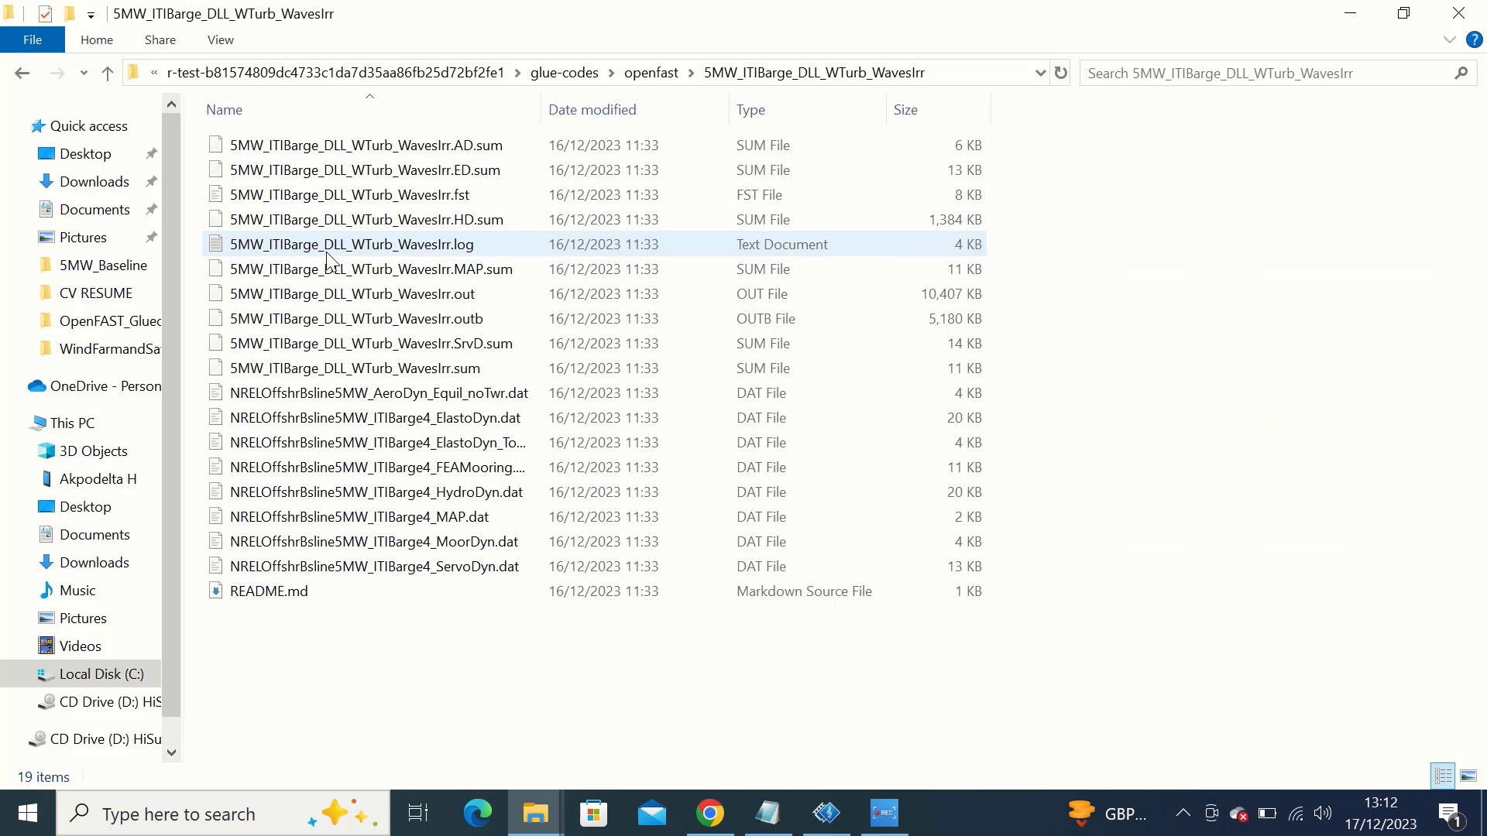
{"action": "left_click", "coordinate": [398, 197]}
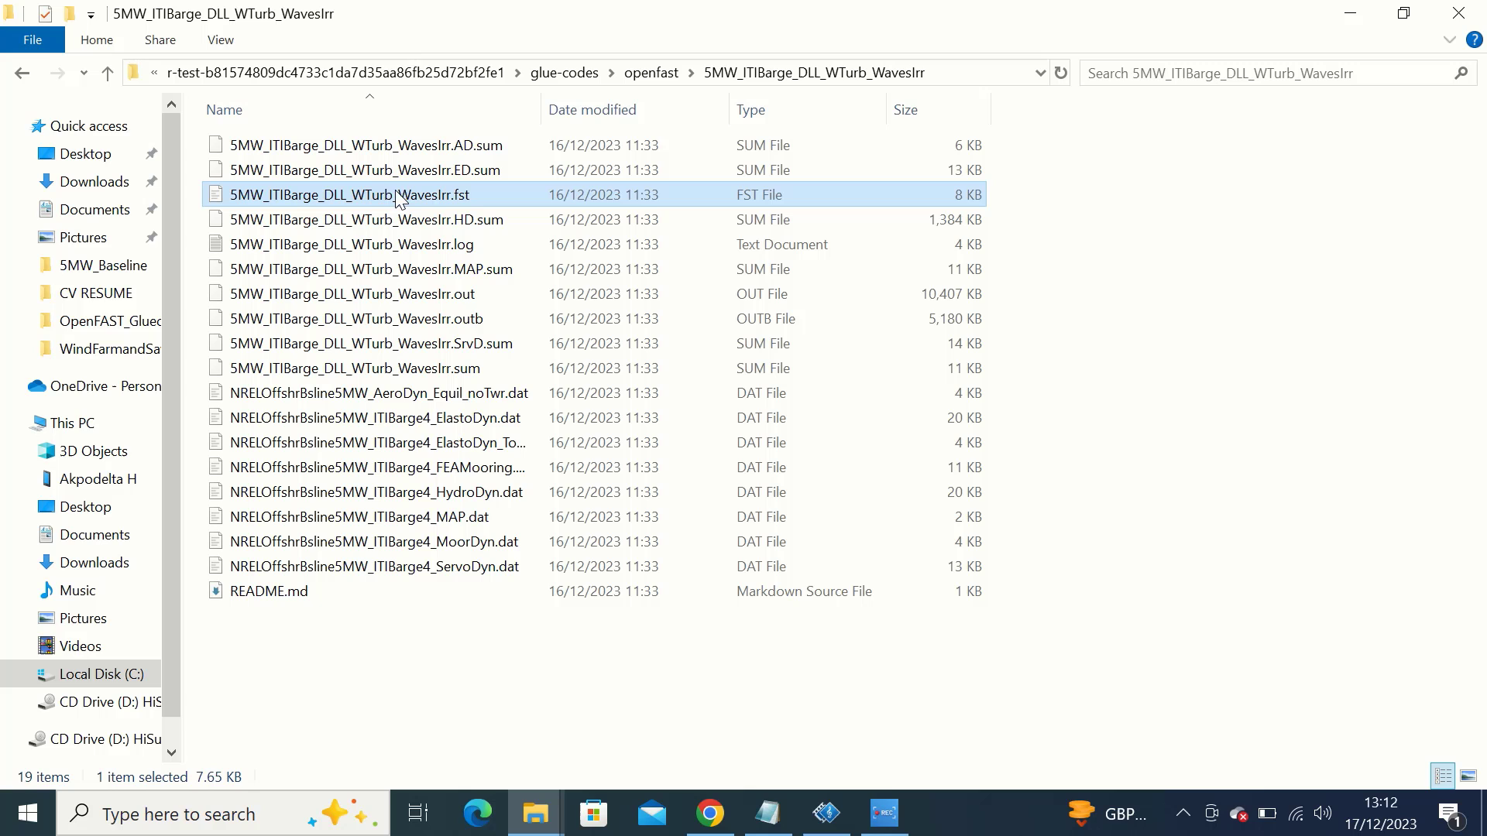
{"action": "right_click", "coordinate": [396, 192]}
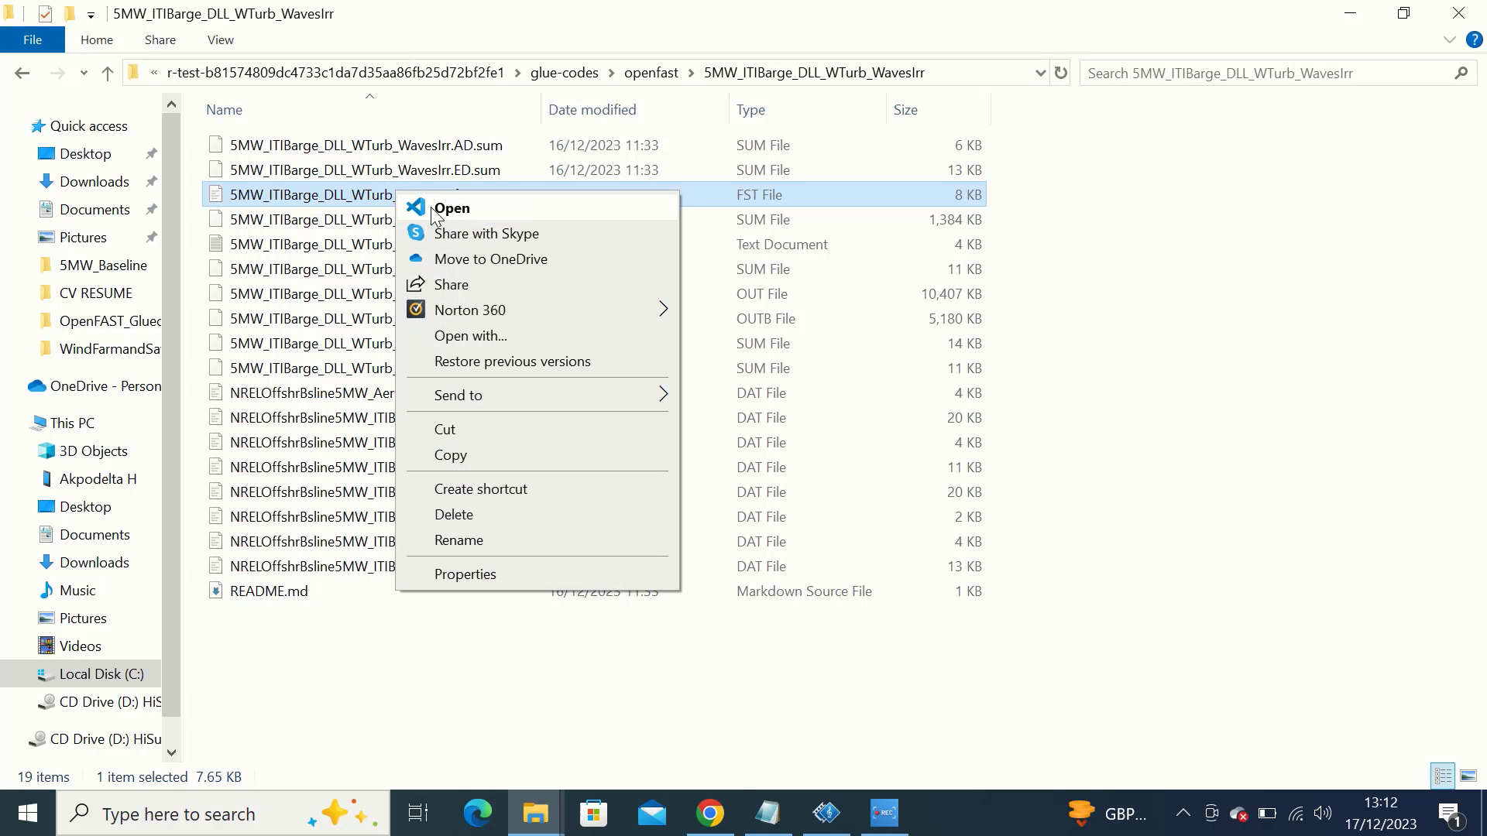
- Open the .fst in the editor and highlight the InflowFile name InflowWind_12mps.dat on line 37
{"action": "left_click", "coordinate": [449, 208]}
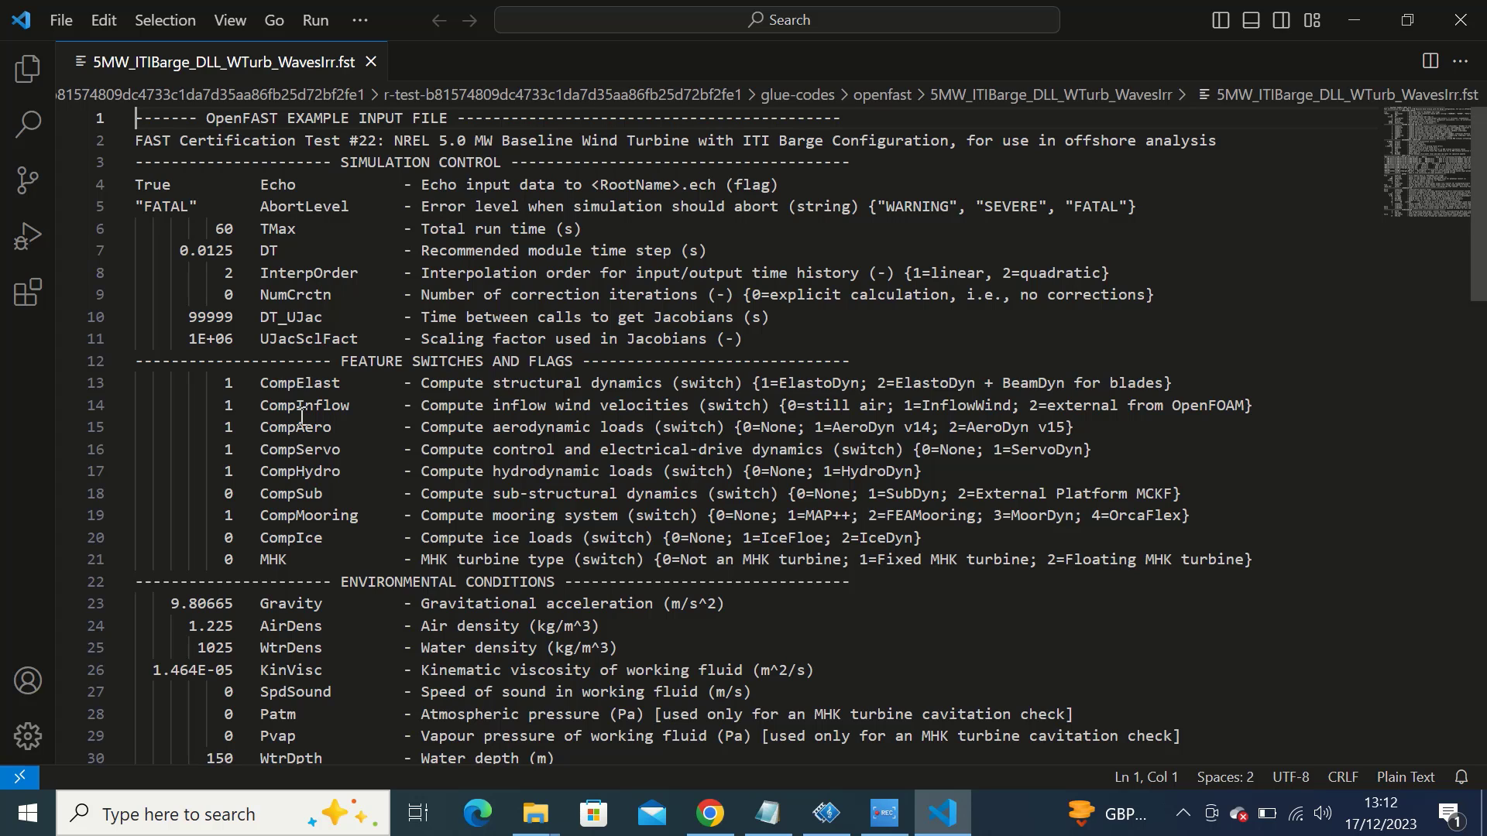
{"action": "scroll", "coordinate": [309, 419], "scroll_direction": "down", "scroll_amount": 3}
{"action": "scroll", "coordinate": [309, 419], "scroll_direction": "down", "scroll_amount": 4}
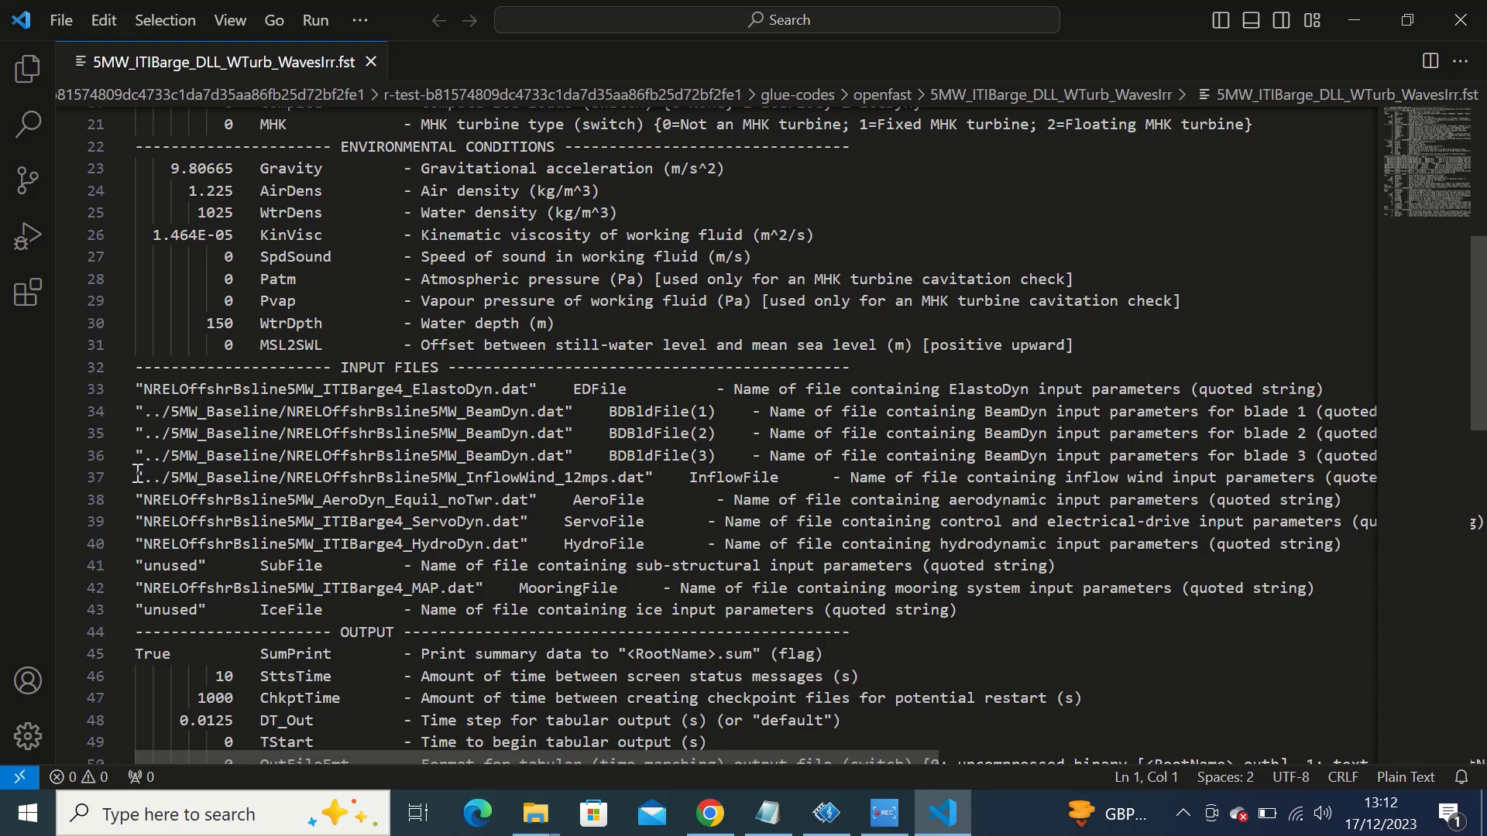
{"action": "left_click_drag", "start_coordinate": [137, 473], "coordinate": [1359, 474]}
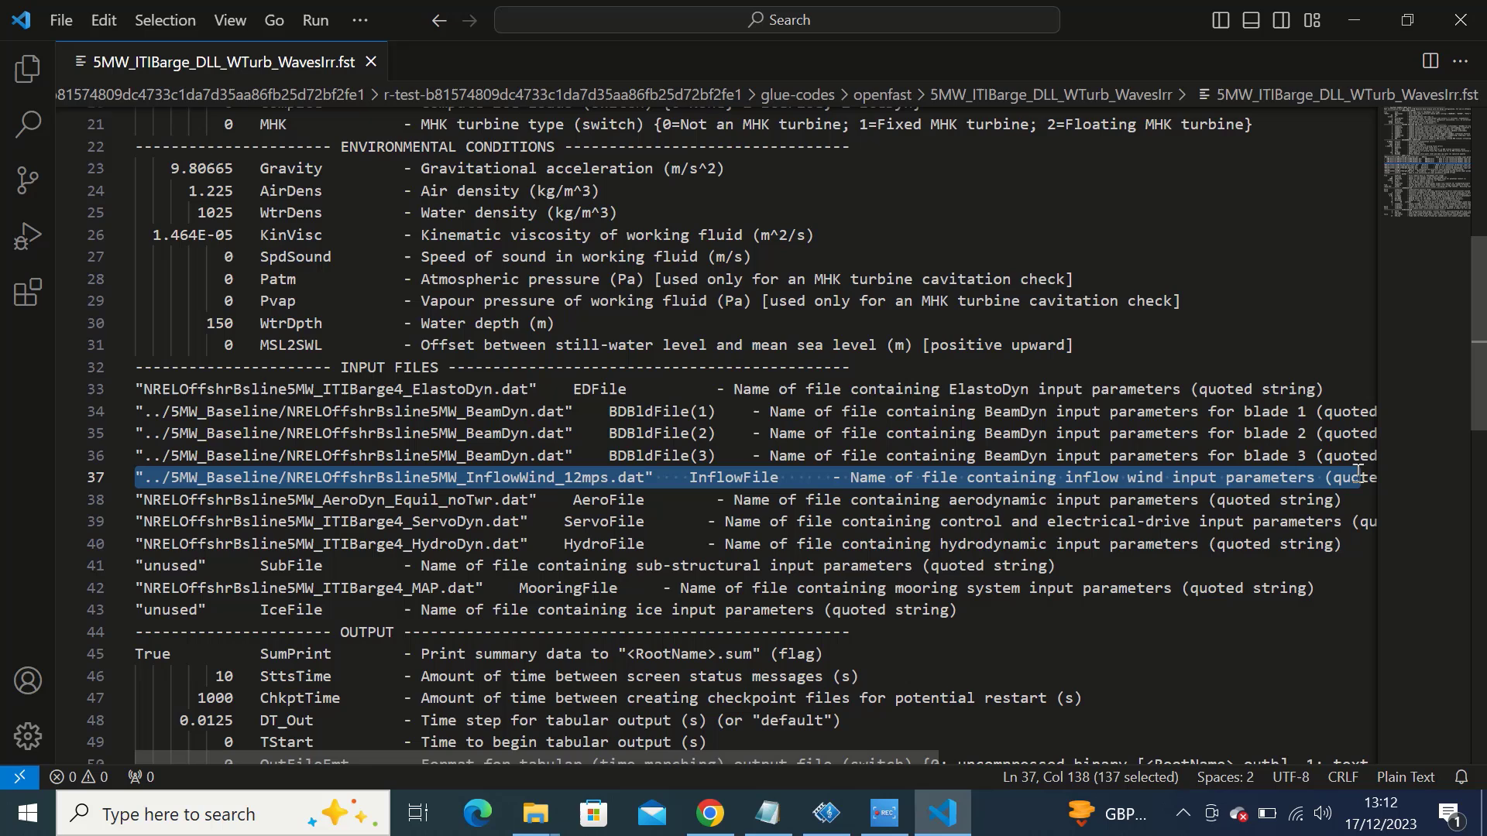
{"action": "left_click", "coordinate": [475, 499]}
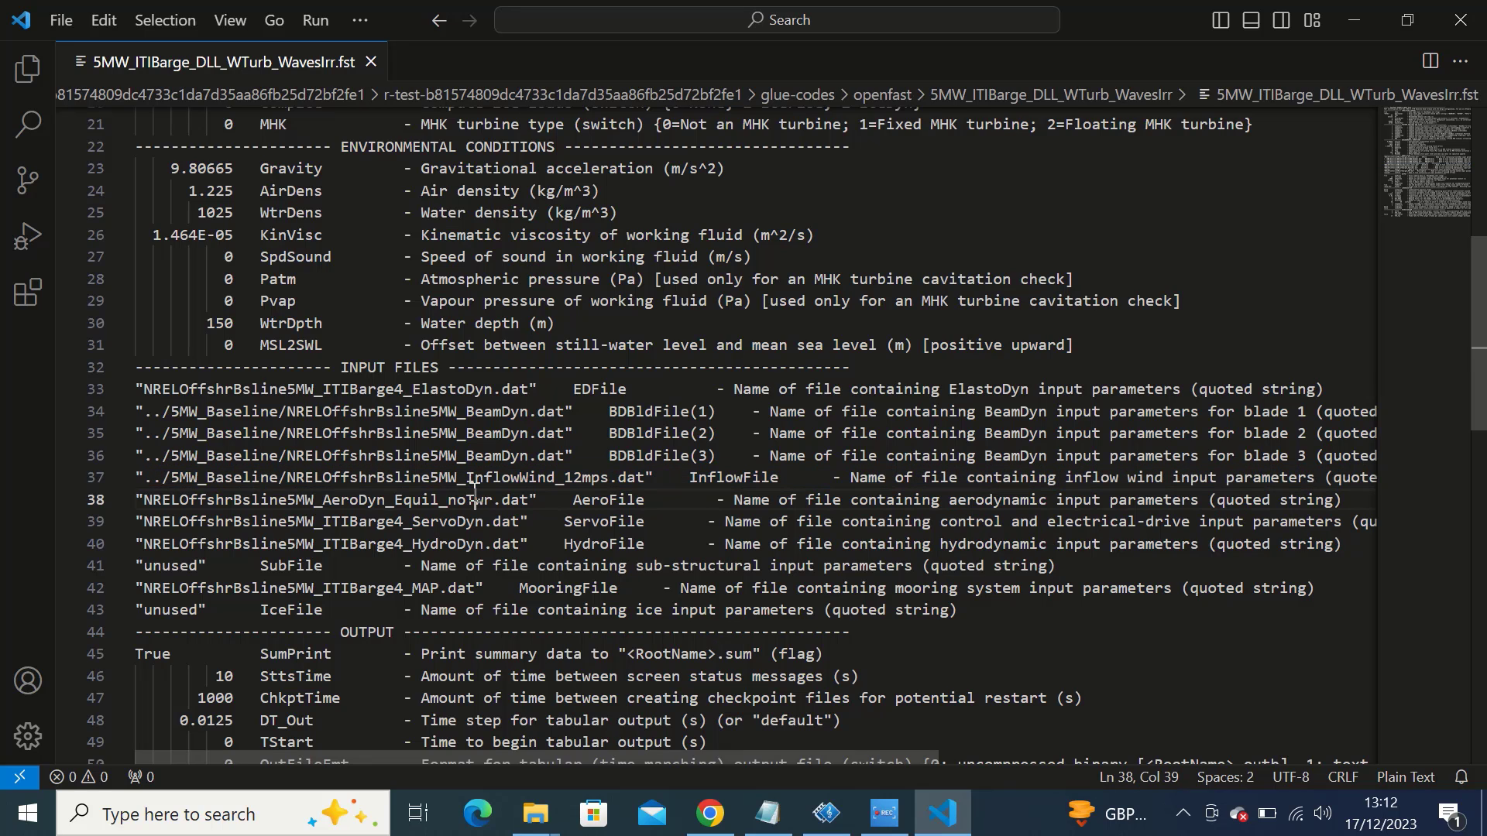
{"action": "left_click_drag", "start_coordinate": [467, 478], "coordinate": [648, 480]}
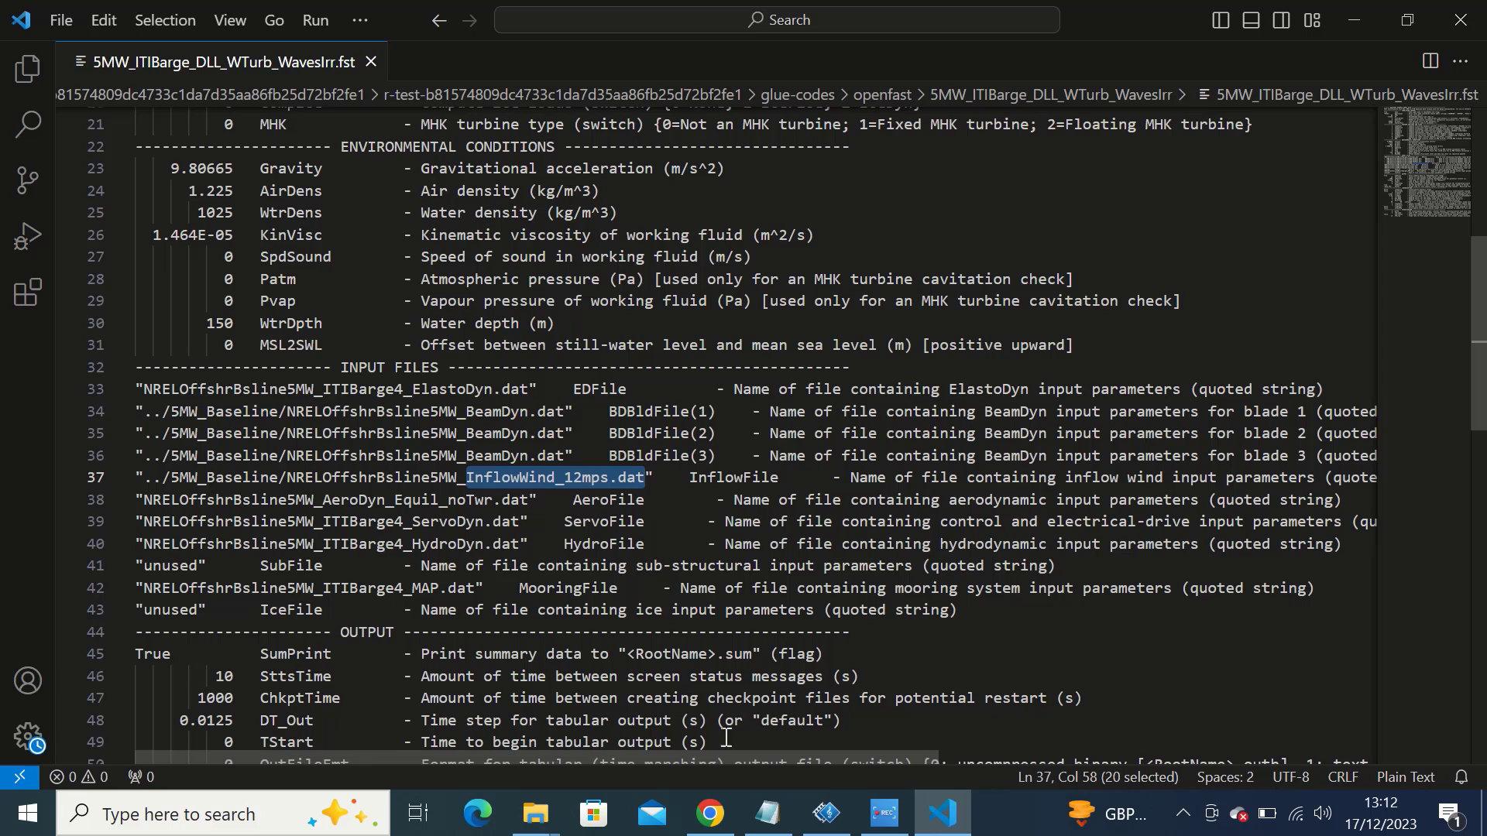
- Go up to openfast, enter 5MW_Baseline, and open NRELOffshrBsline5MW_InflowWind_12mps.dat in the editor
{"action": "mouse_move", "coordinate": [535, 825]}
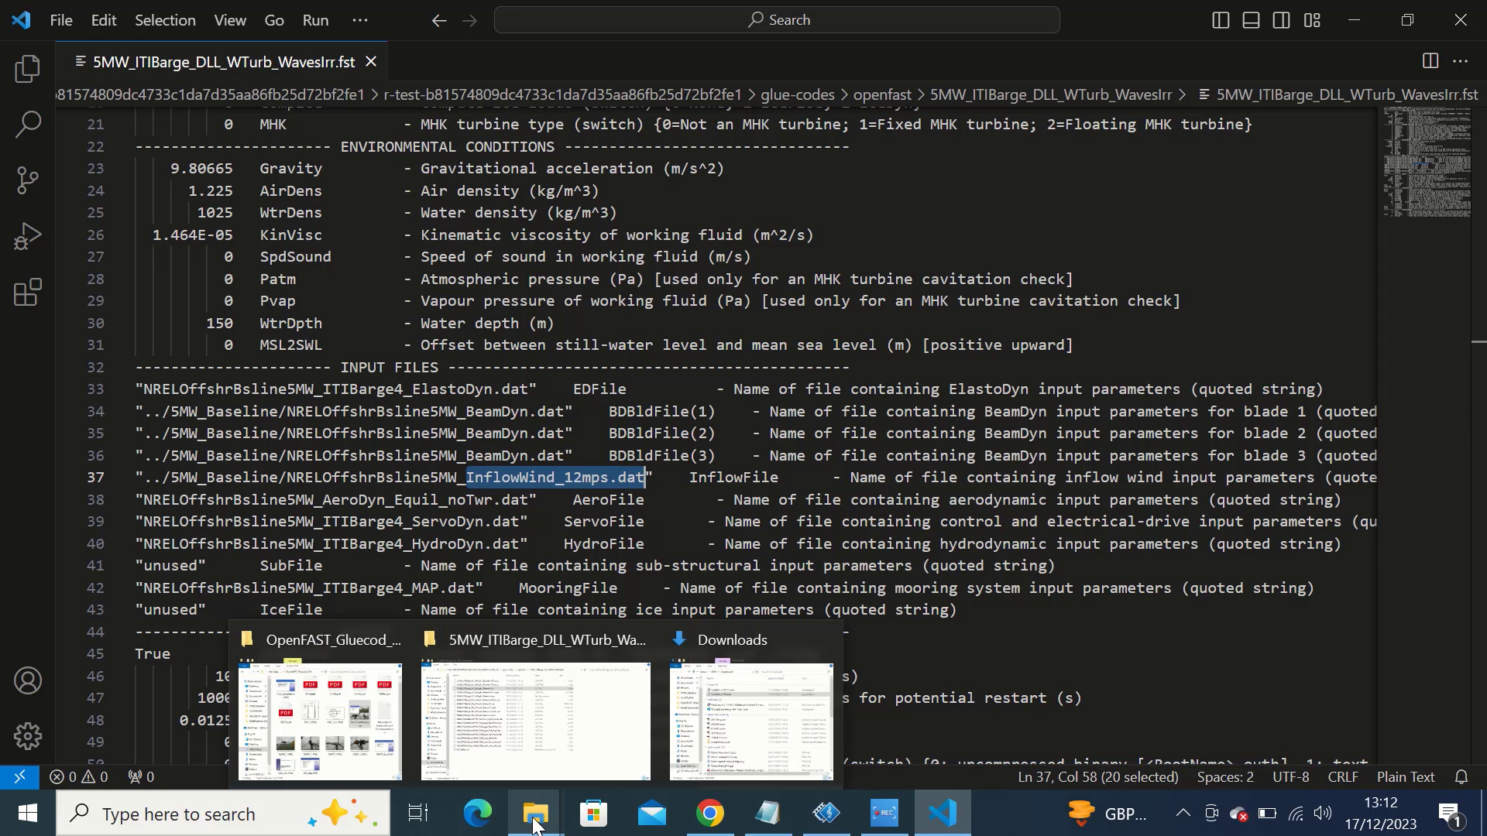
{"action": "left_click", "coordinate": [570, 689]}
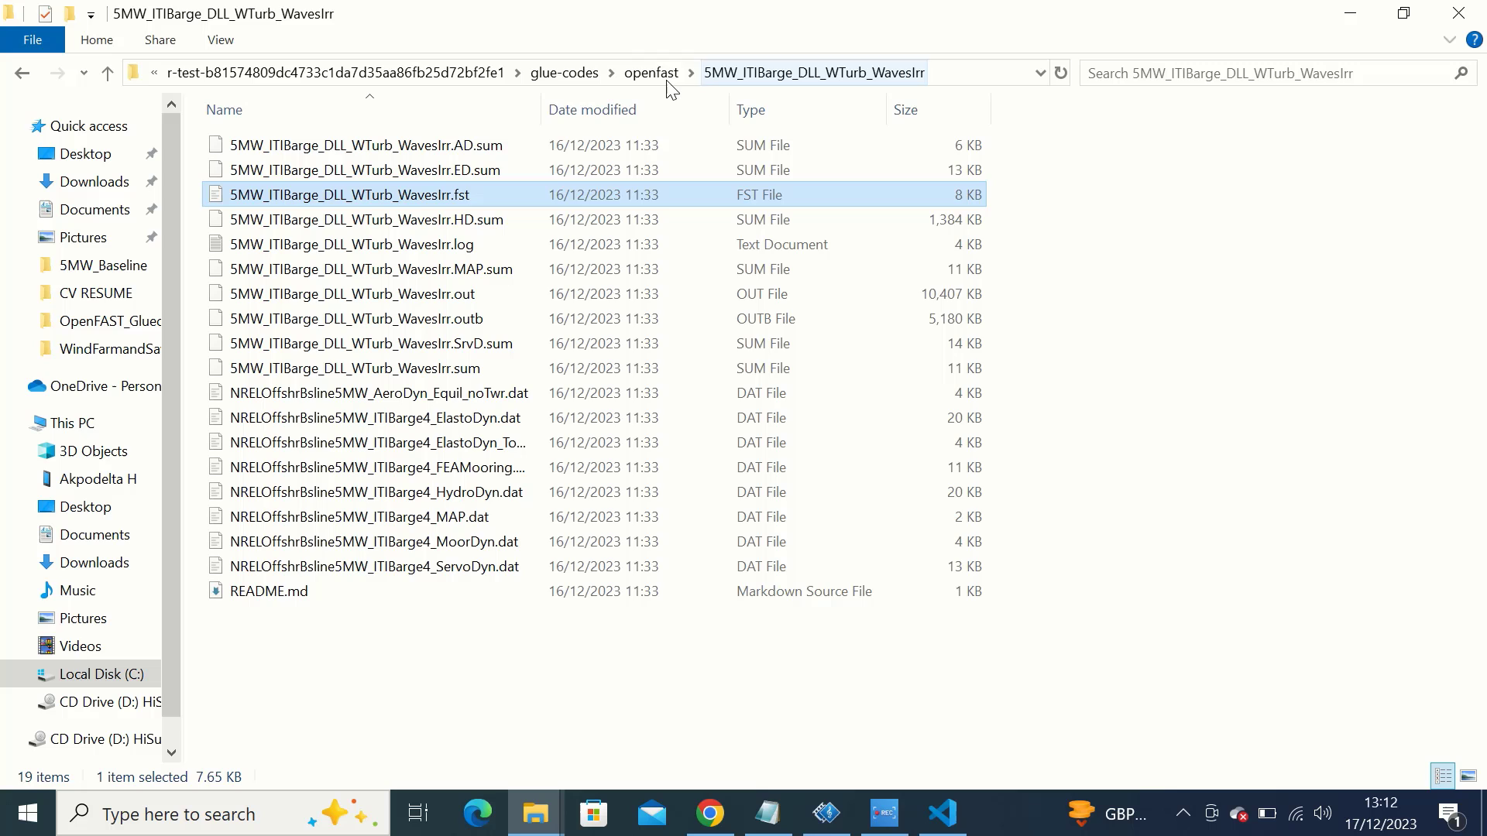
{"action": "left_click", "coordinate": [654, 78]}
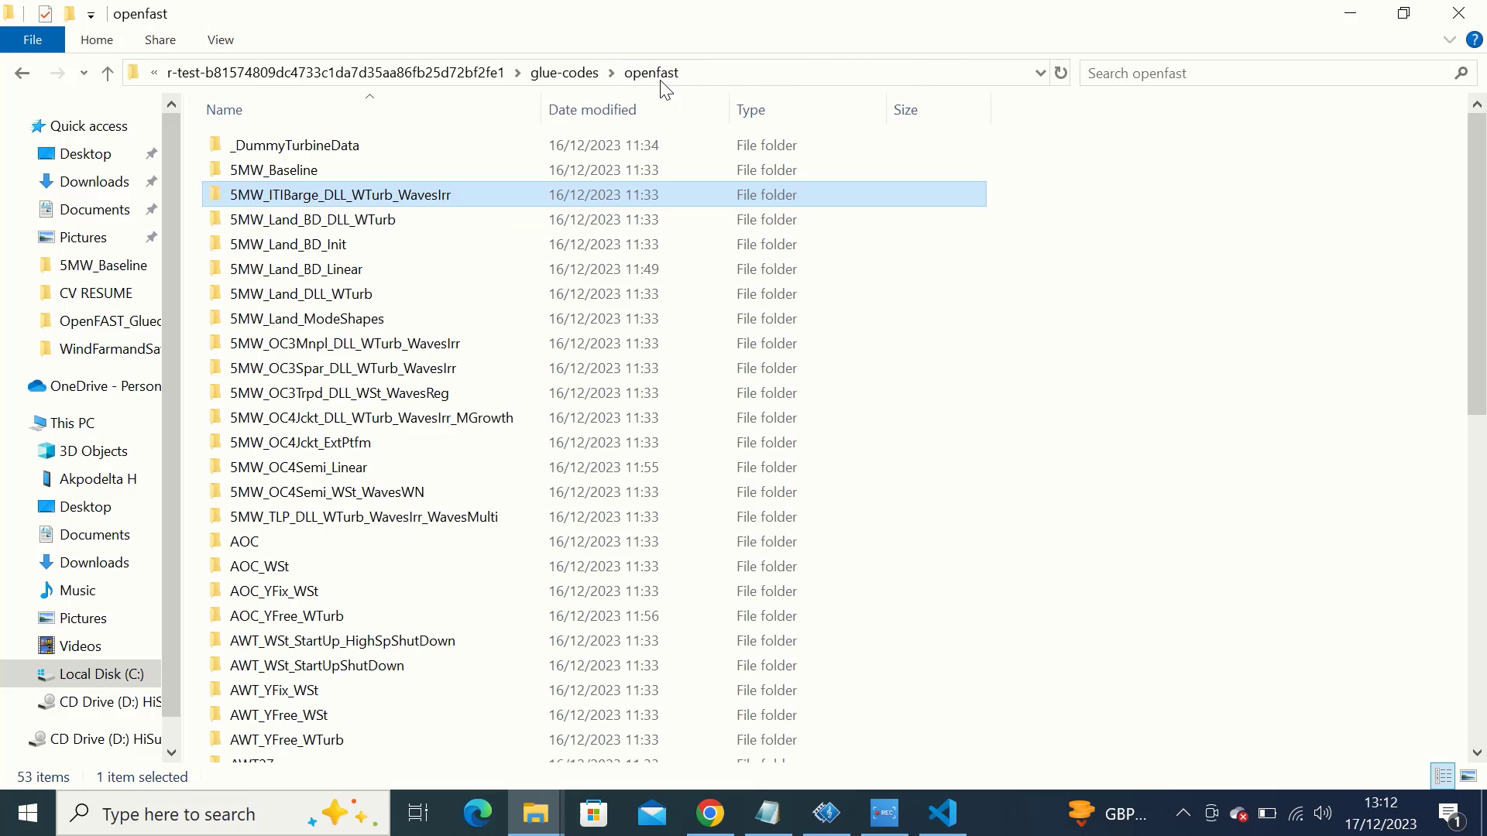
{"action": "double_click", "coordinate": [325, 169]}
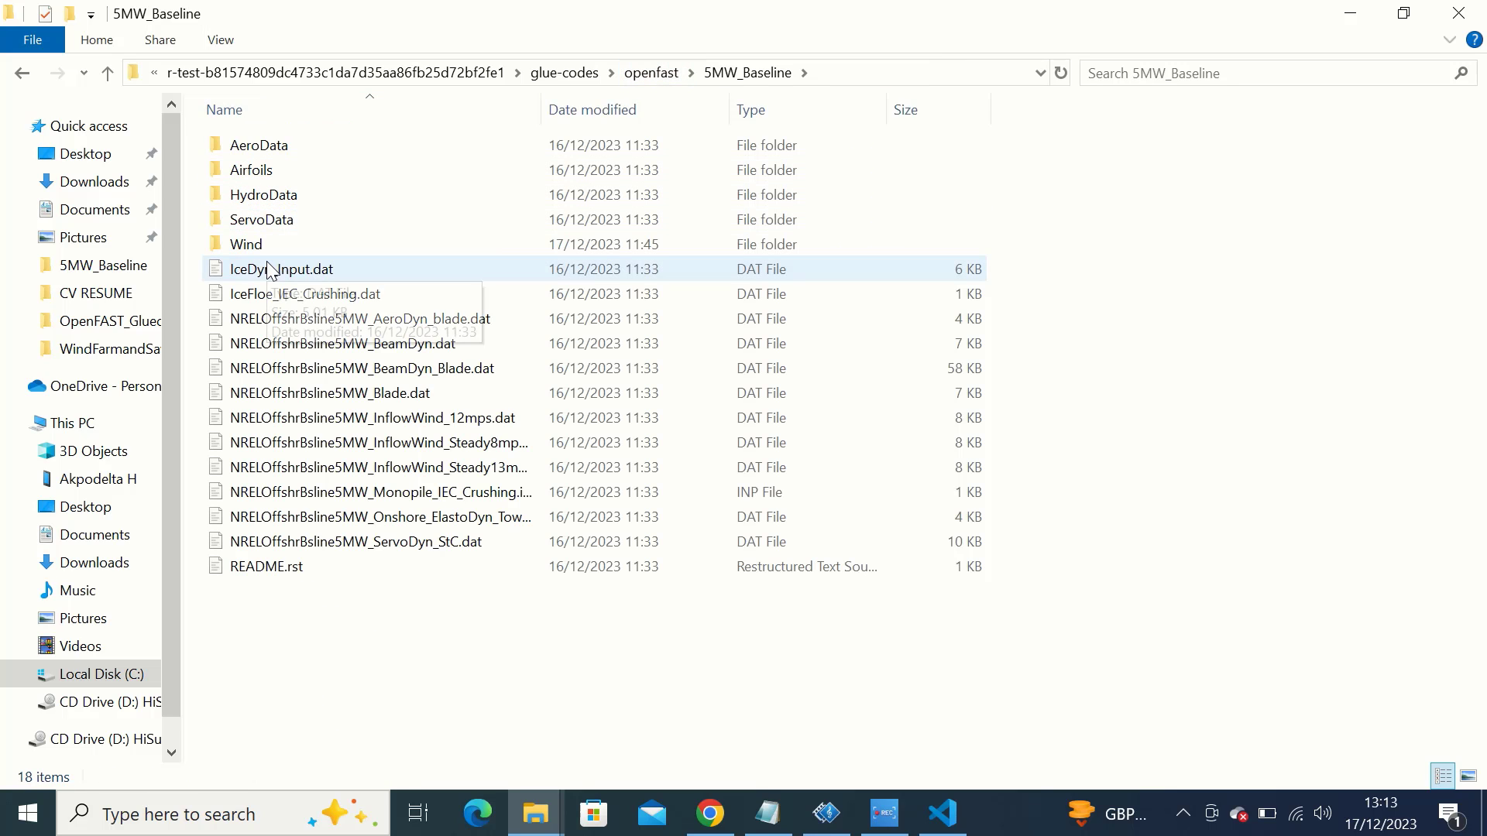
{"action": "left_click", "coordinate": [454, 425]}
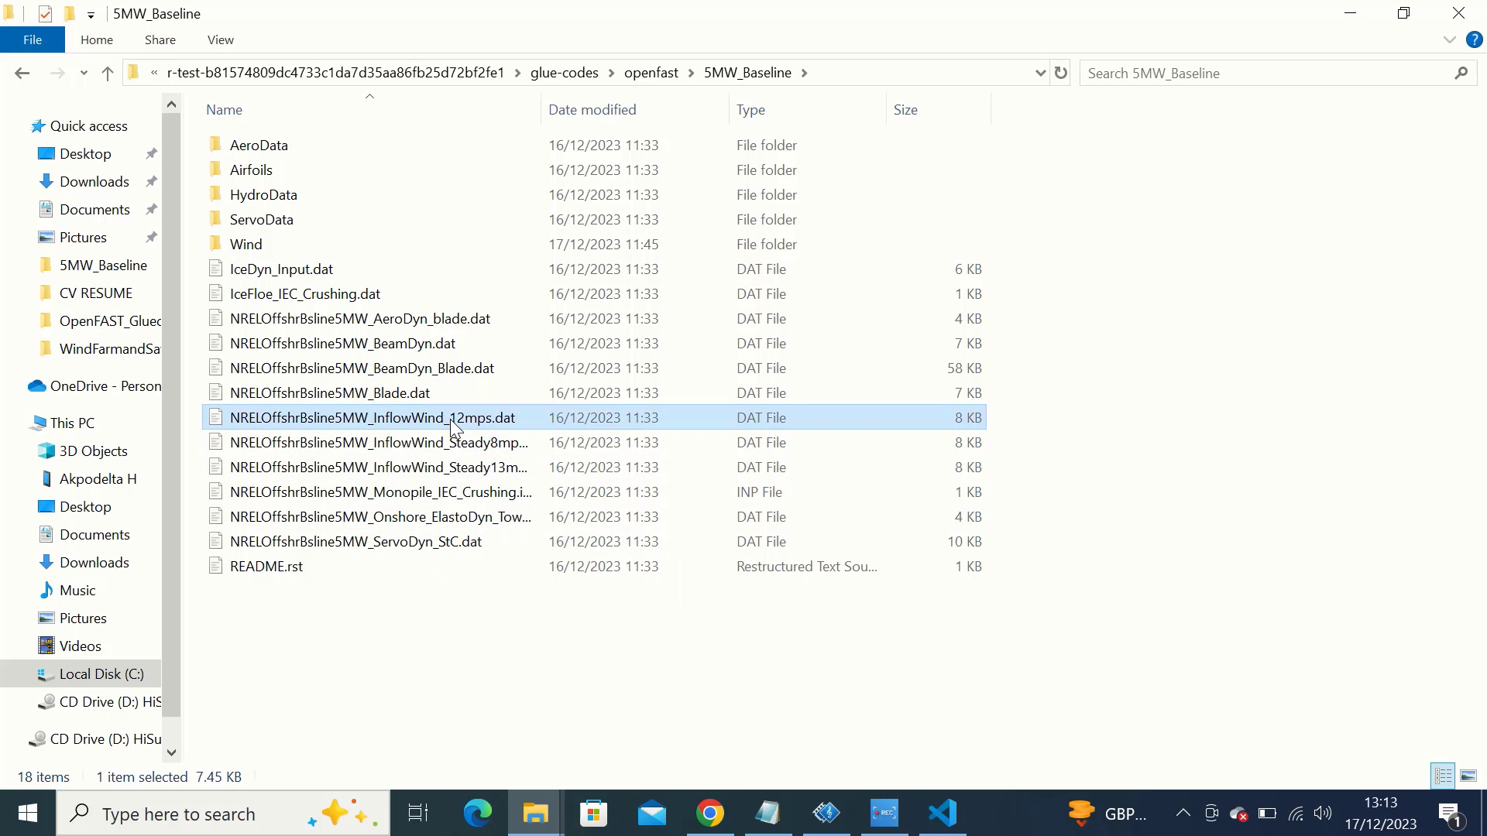
{"action": "right_click", "coordinate": [449, 419]}
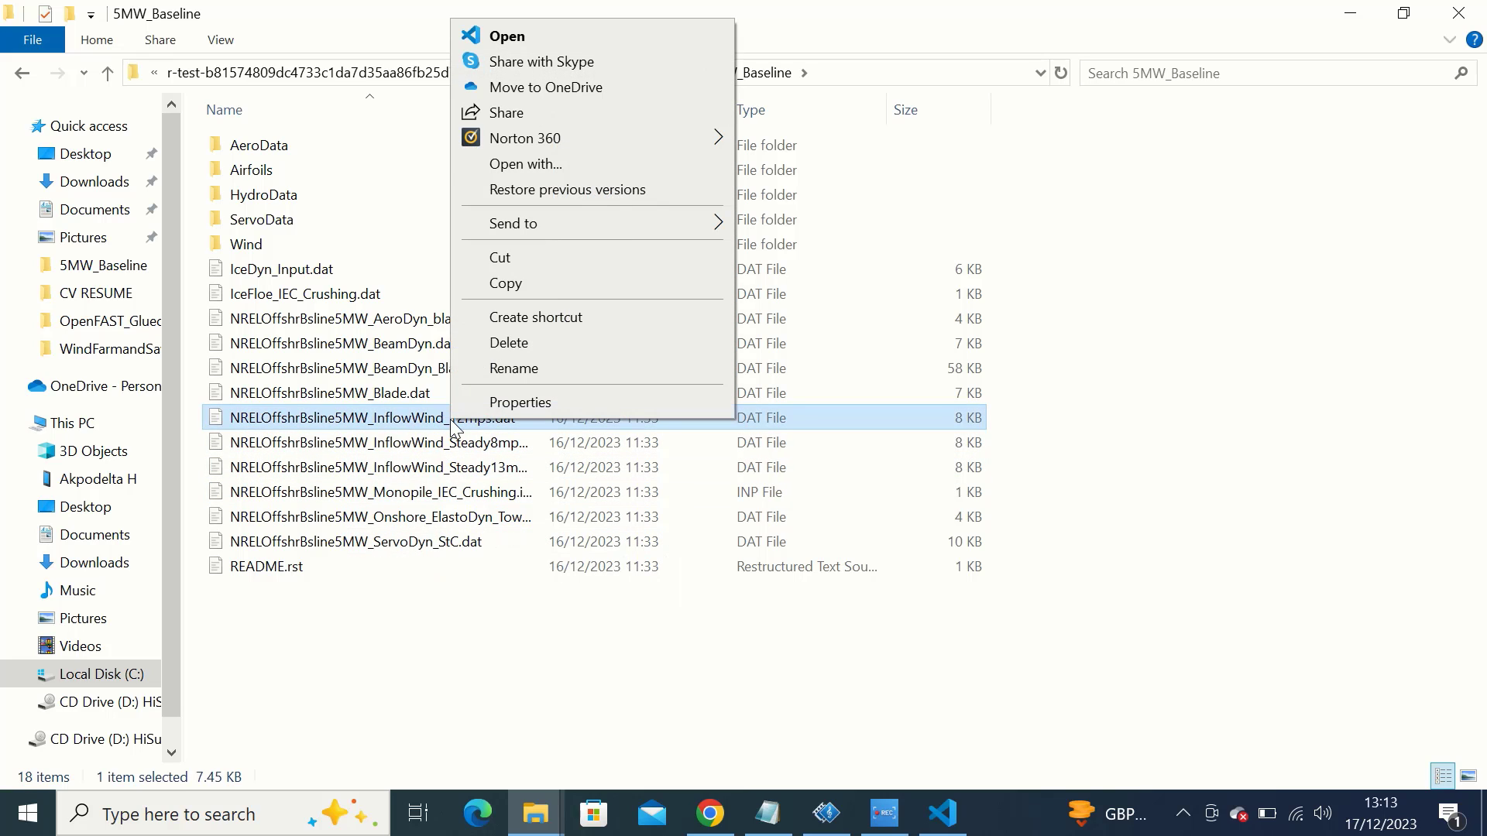
{"action": "left_click", "coordinate": [512, 35]}
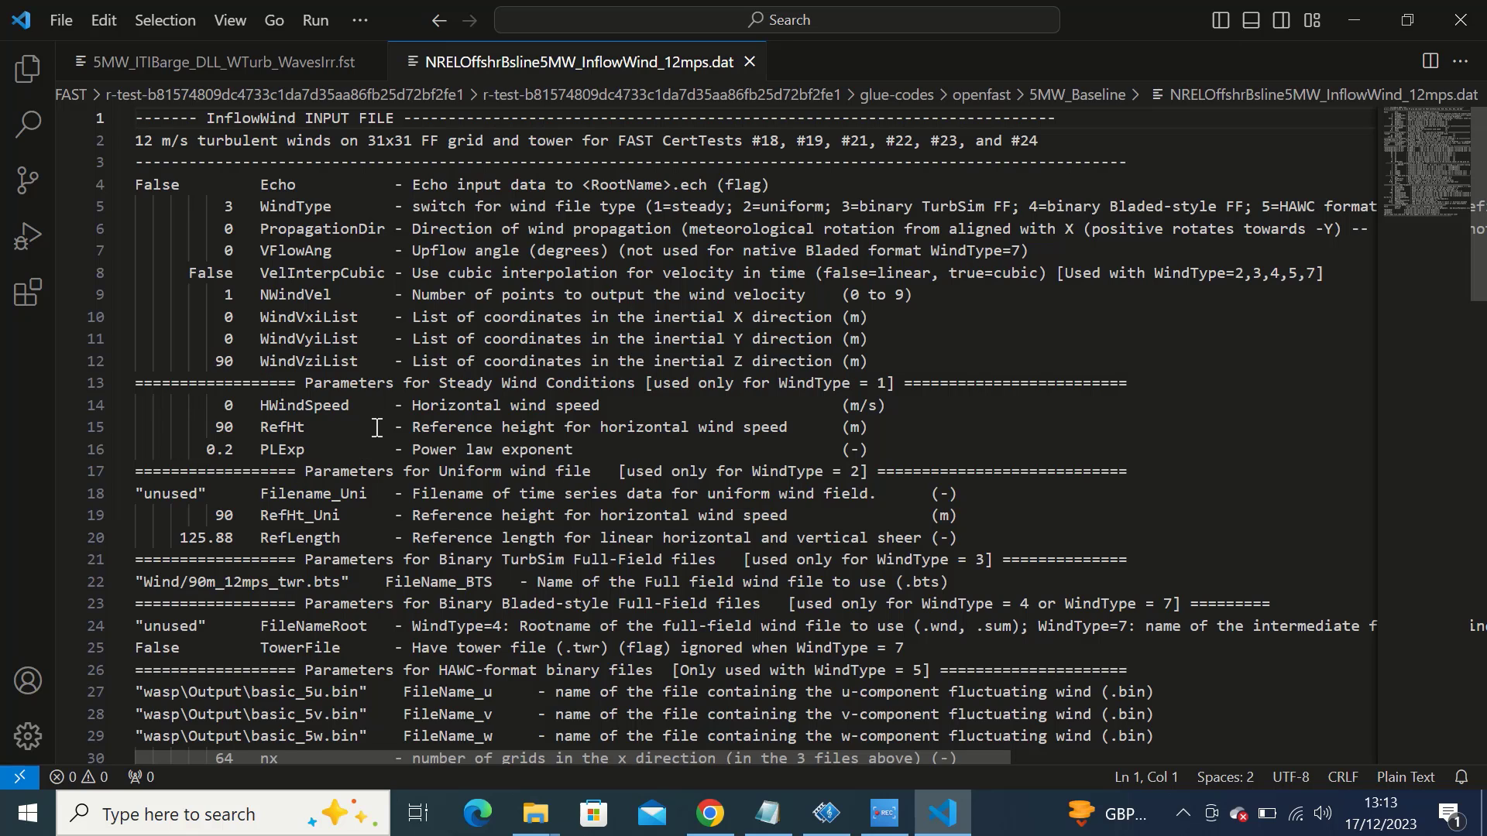
- Highlight the steady wind heading, the WindType 3 line, and the Binary TurbSim Full-Field files heading
{"action": "left_click", "coordinate": [305, 383]}
{"action": "left_click_drag", "start_coordinate": [379, 377], "coordinate": [911, 387]}
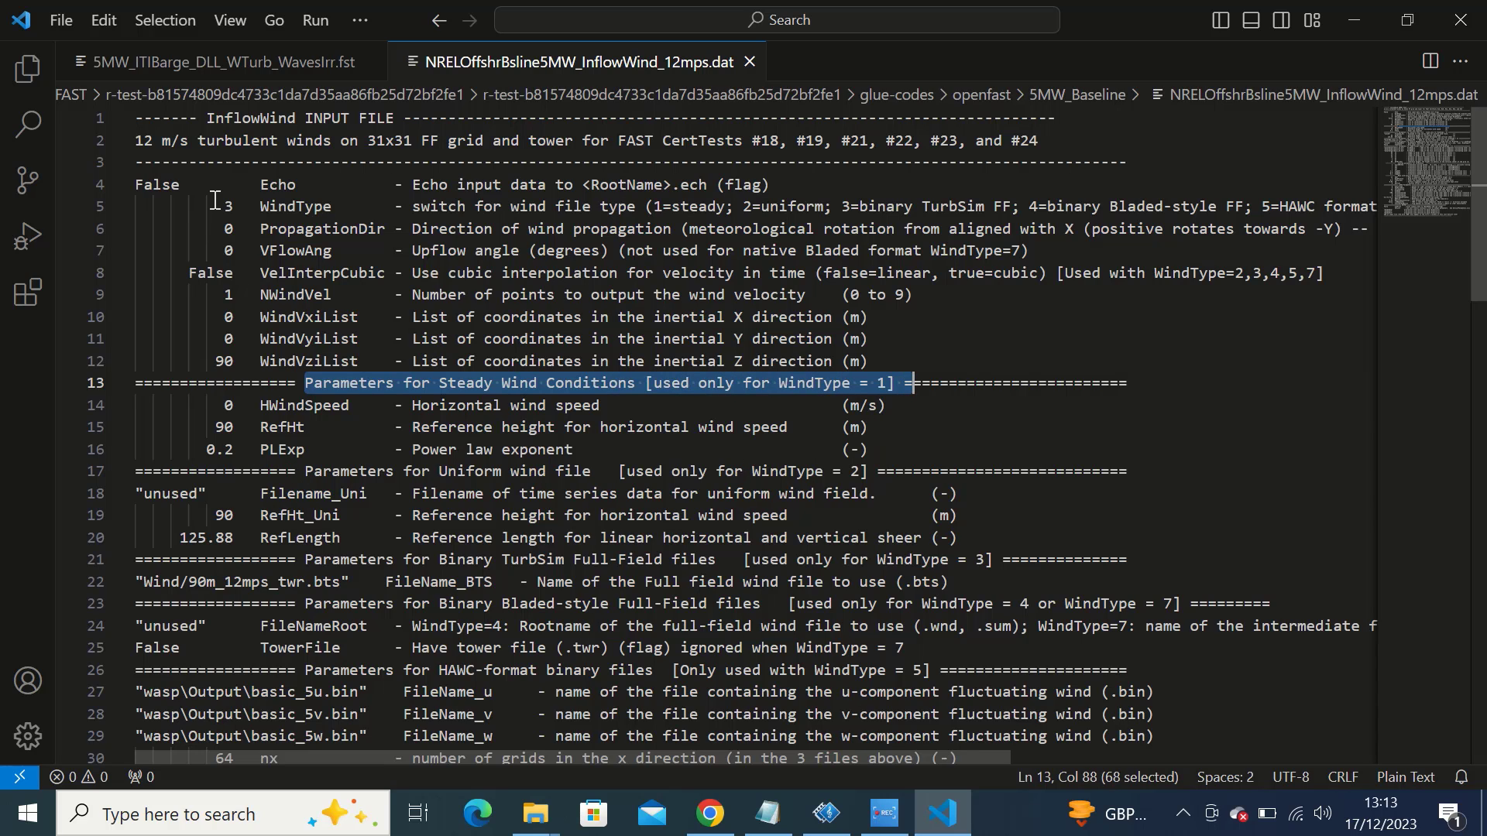
{"action": "left_click_drag", "start_coordinate": [217, 204], "coordinate": [1008, 215]}
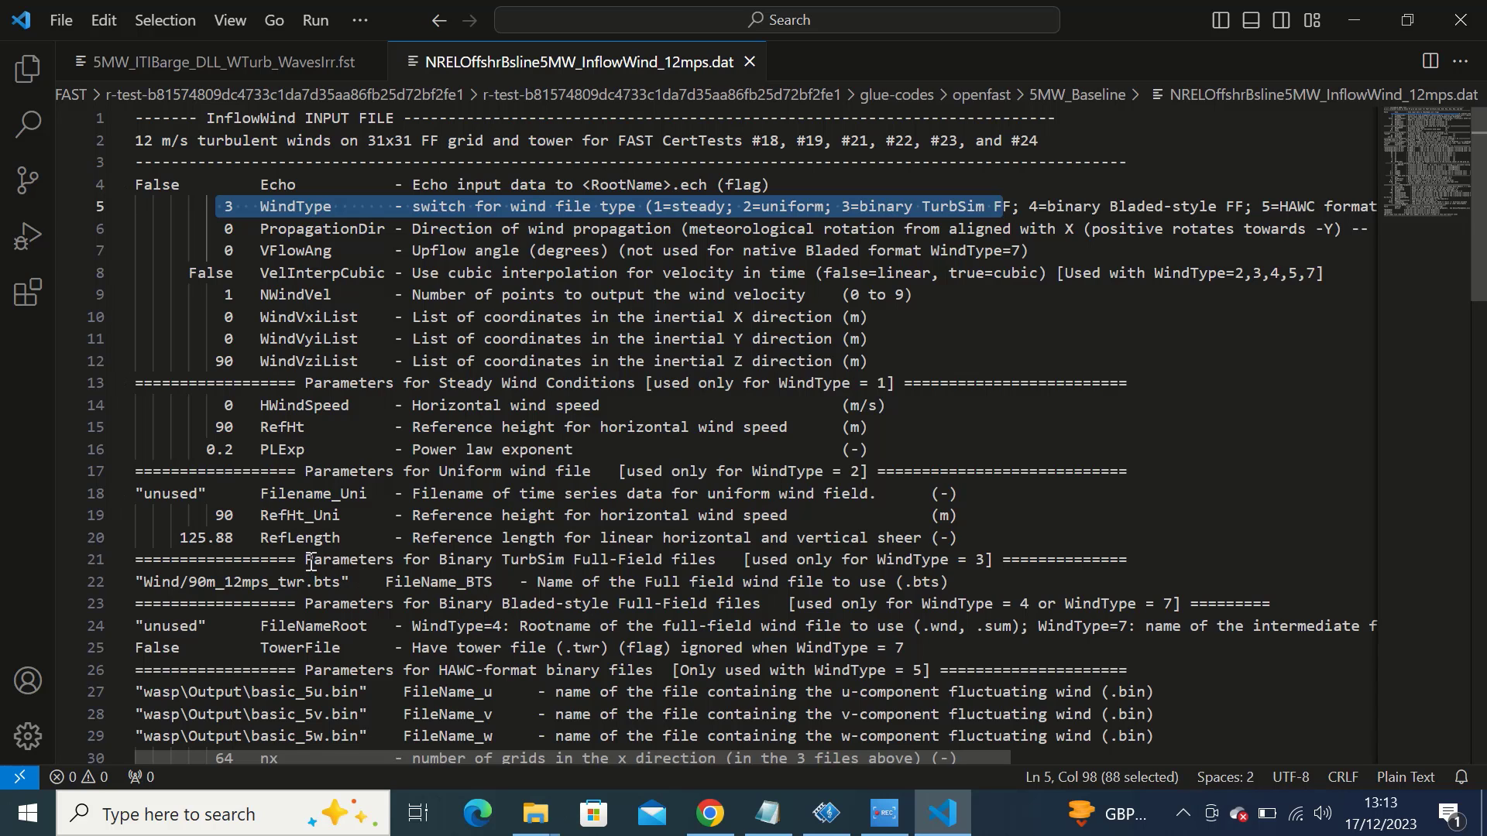
{"action": "left_click_drag", "start_coordinate": [314, 559], "coordinate": [997, 559]}
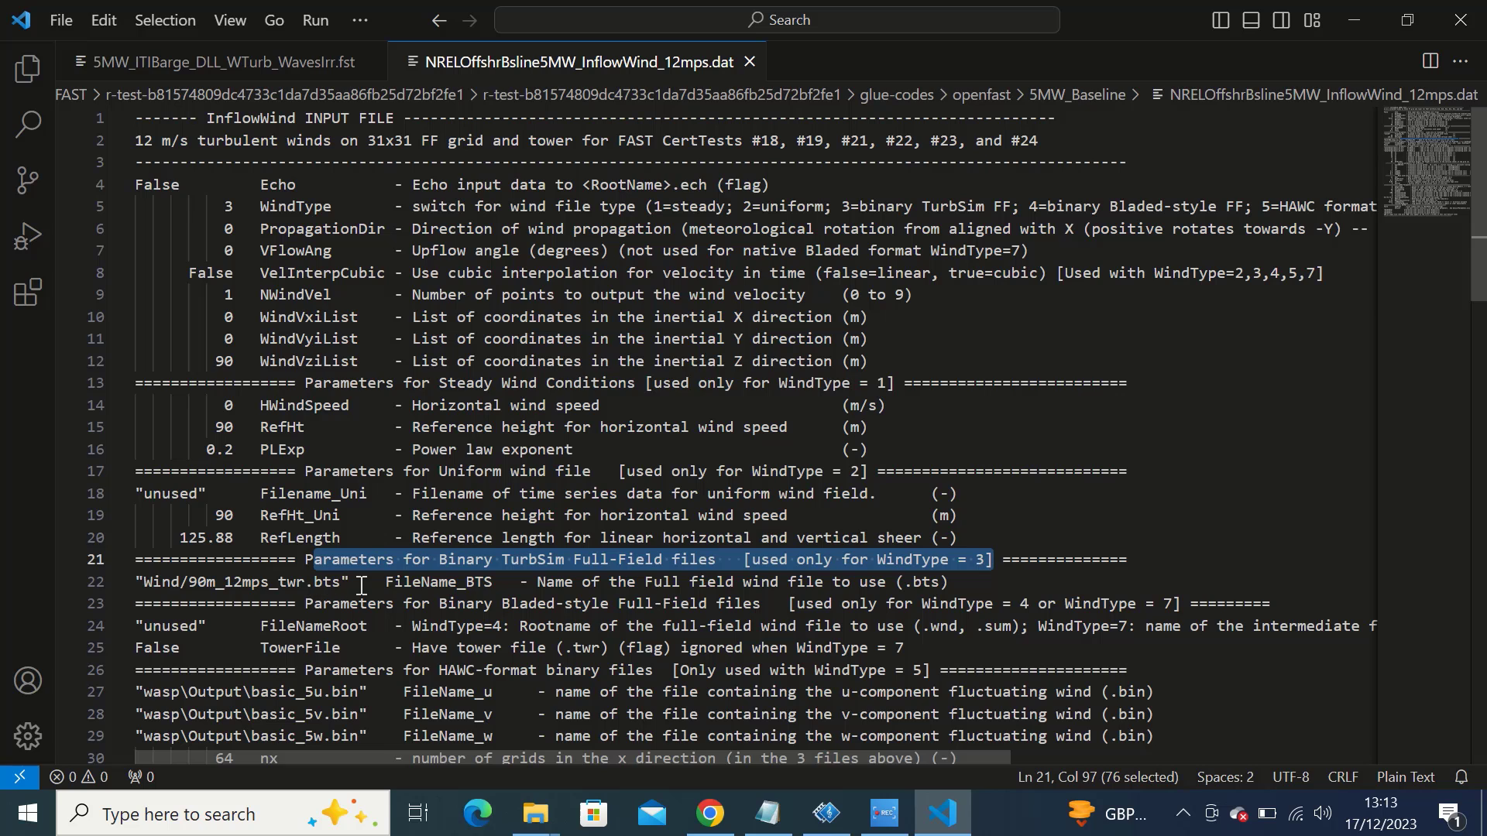
- Return to the 5MW_Baseline window, open its Wind folder and select 90m_12mps_twr.bts
{"action": "left_click", "coordinate": [536, 814]}
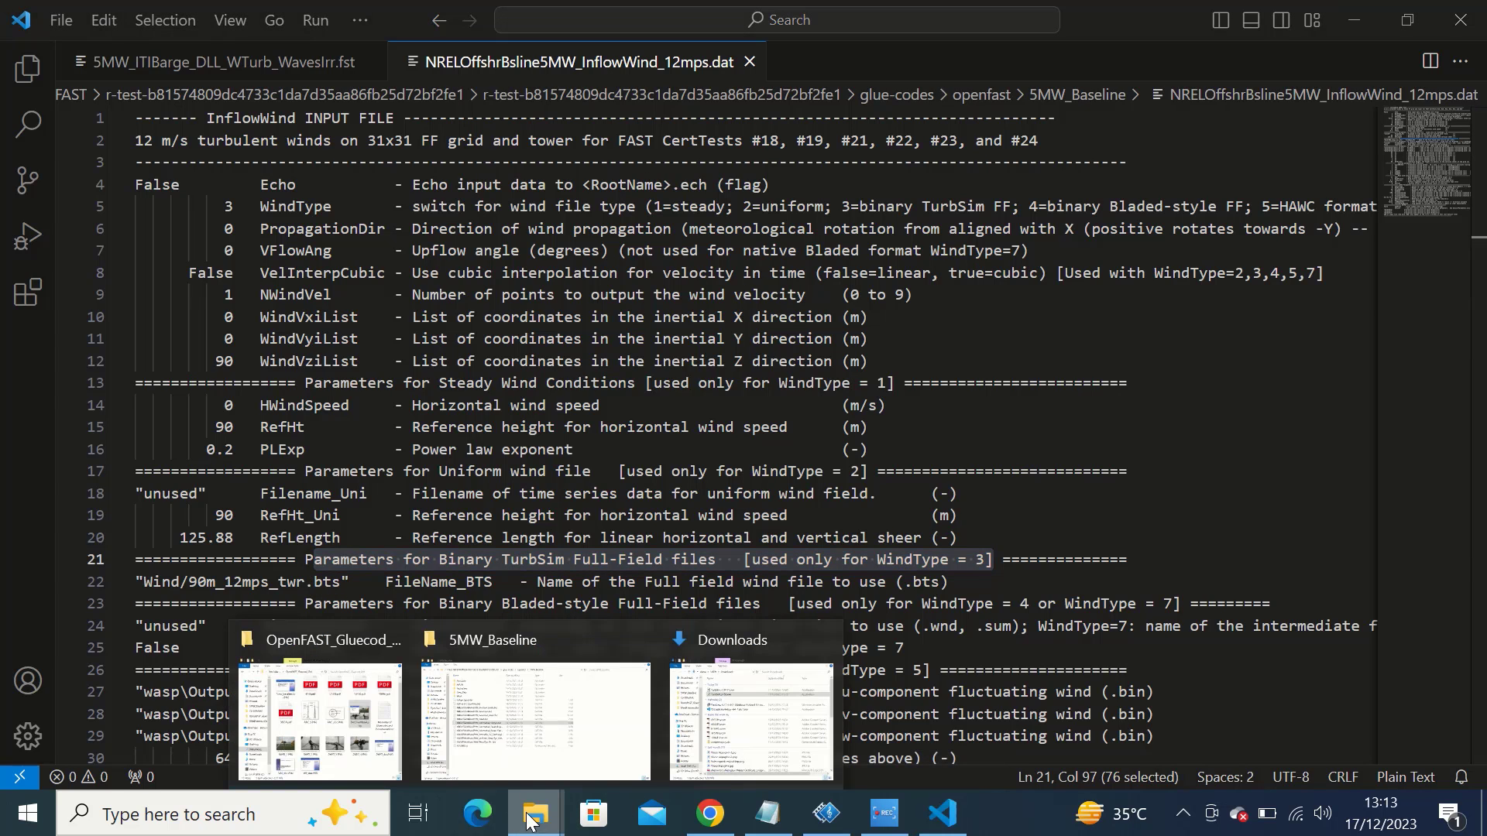
{"action": "left_click", "coordinate": [529, 757]}
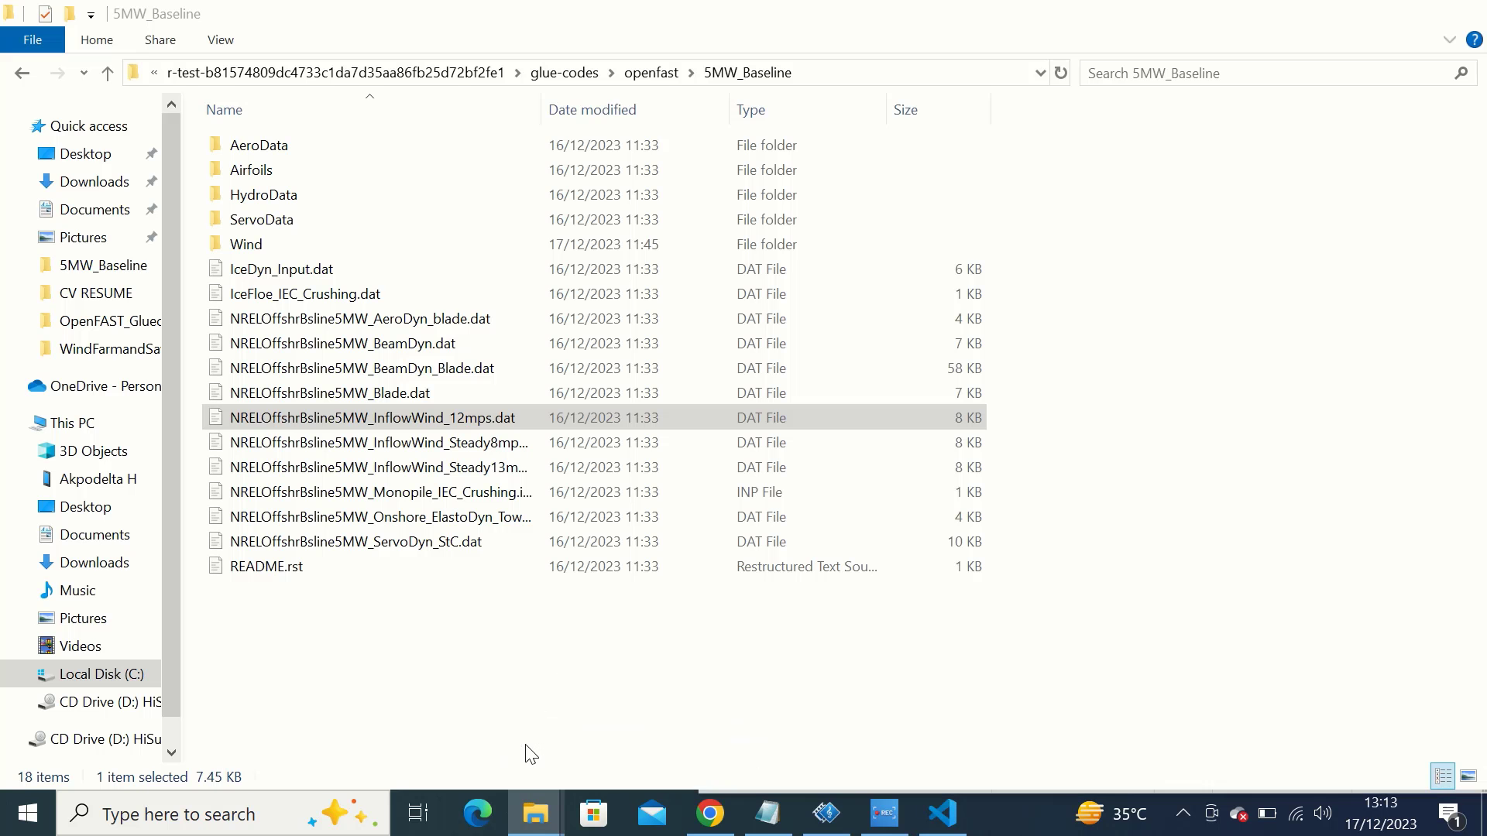
{"action": "double_click", "coordinate": [277, 245]}
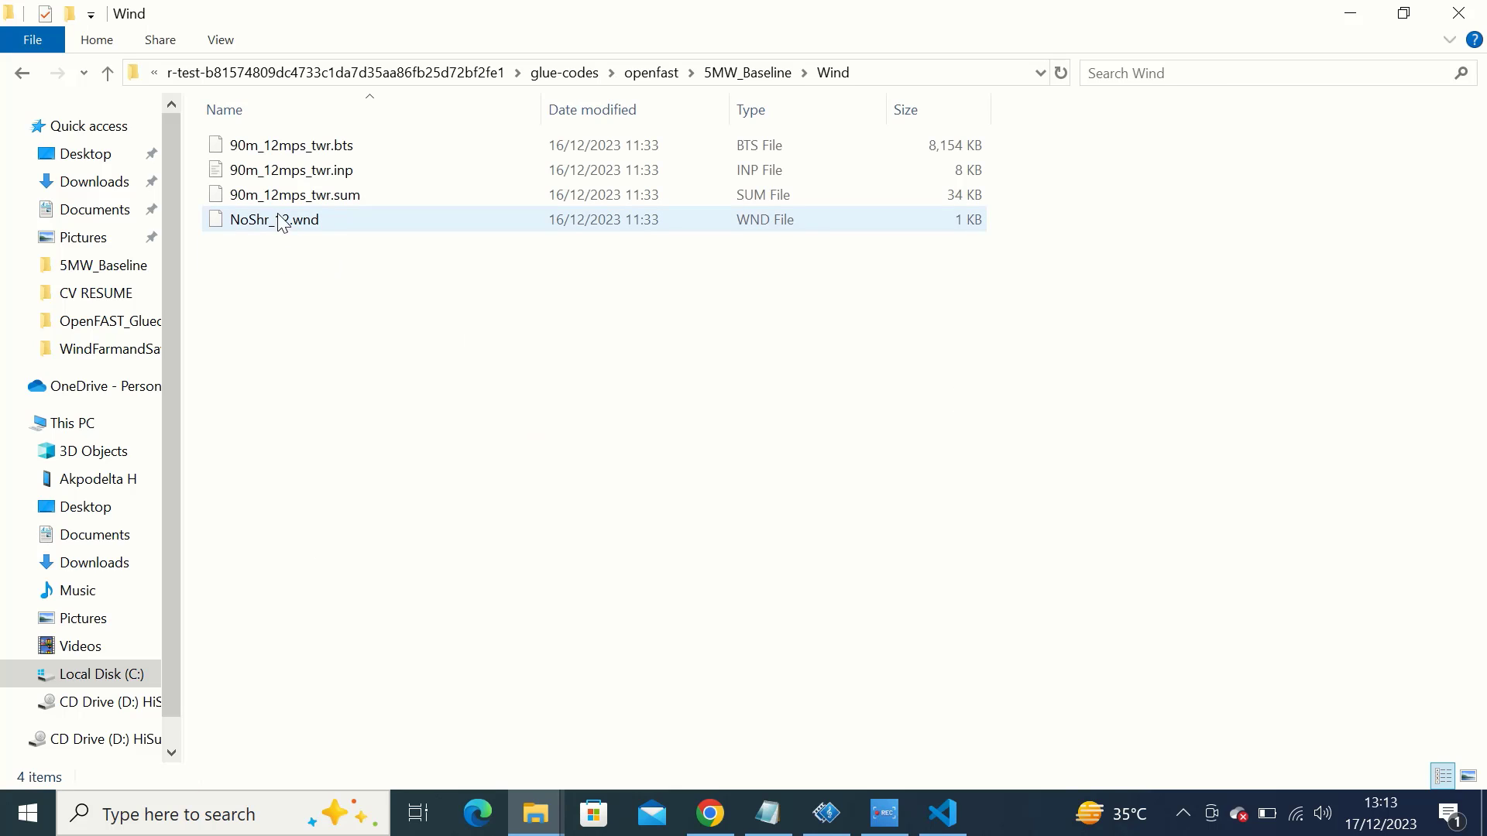
{"action": "left_click", "coordinate": [311, 159]}
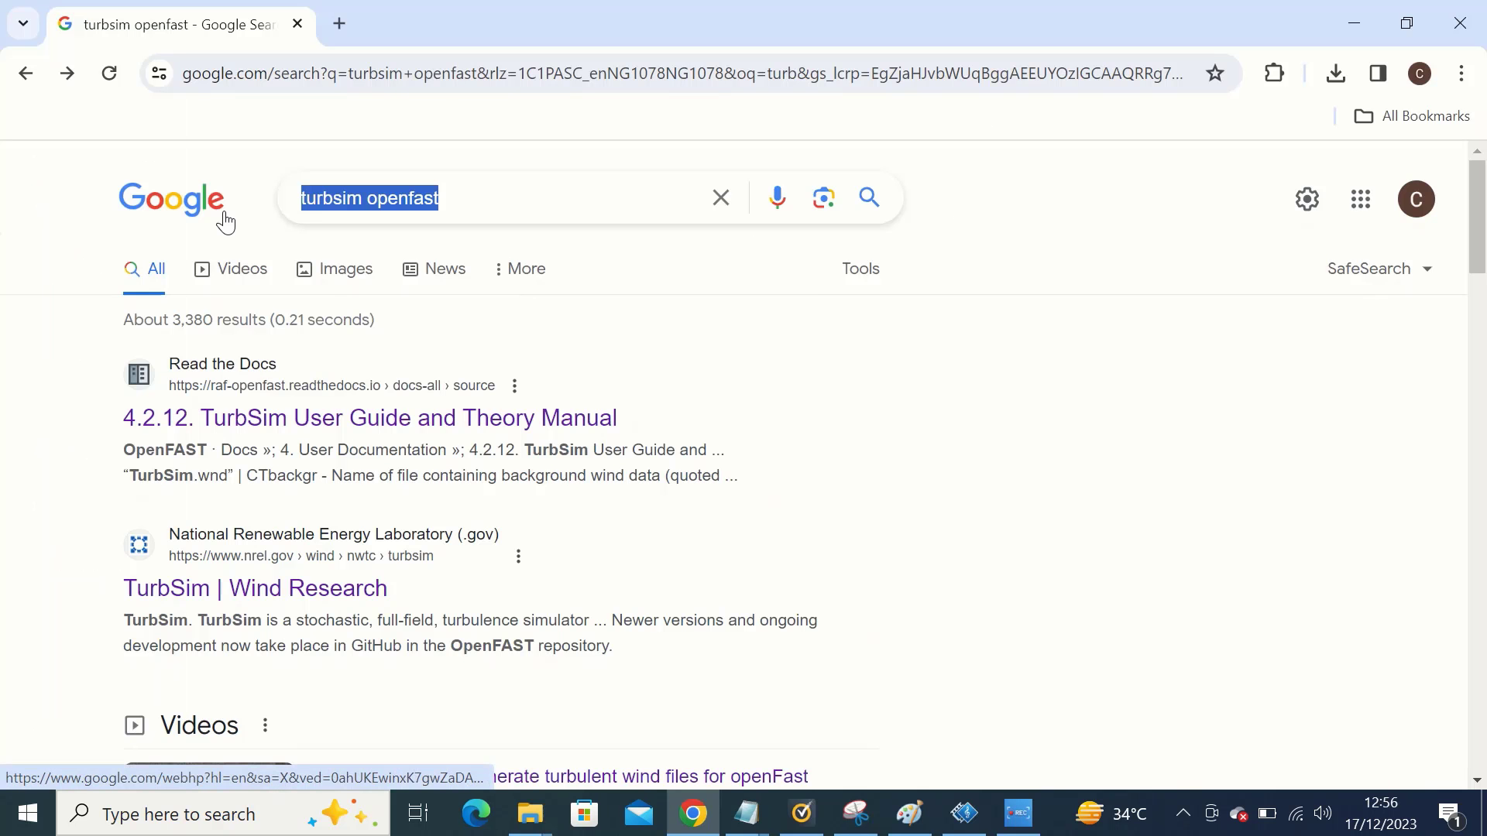
- Search Google for 'turbsim openfast'
{"action": "key", "text": "BackSpace"}
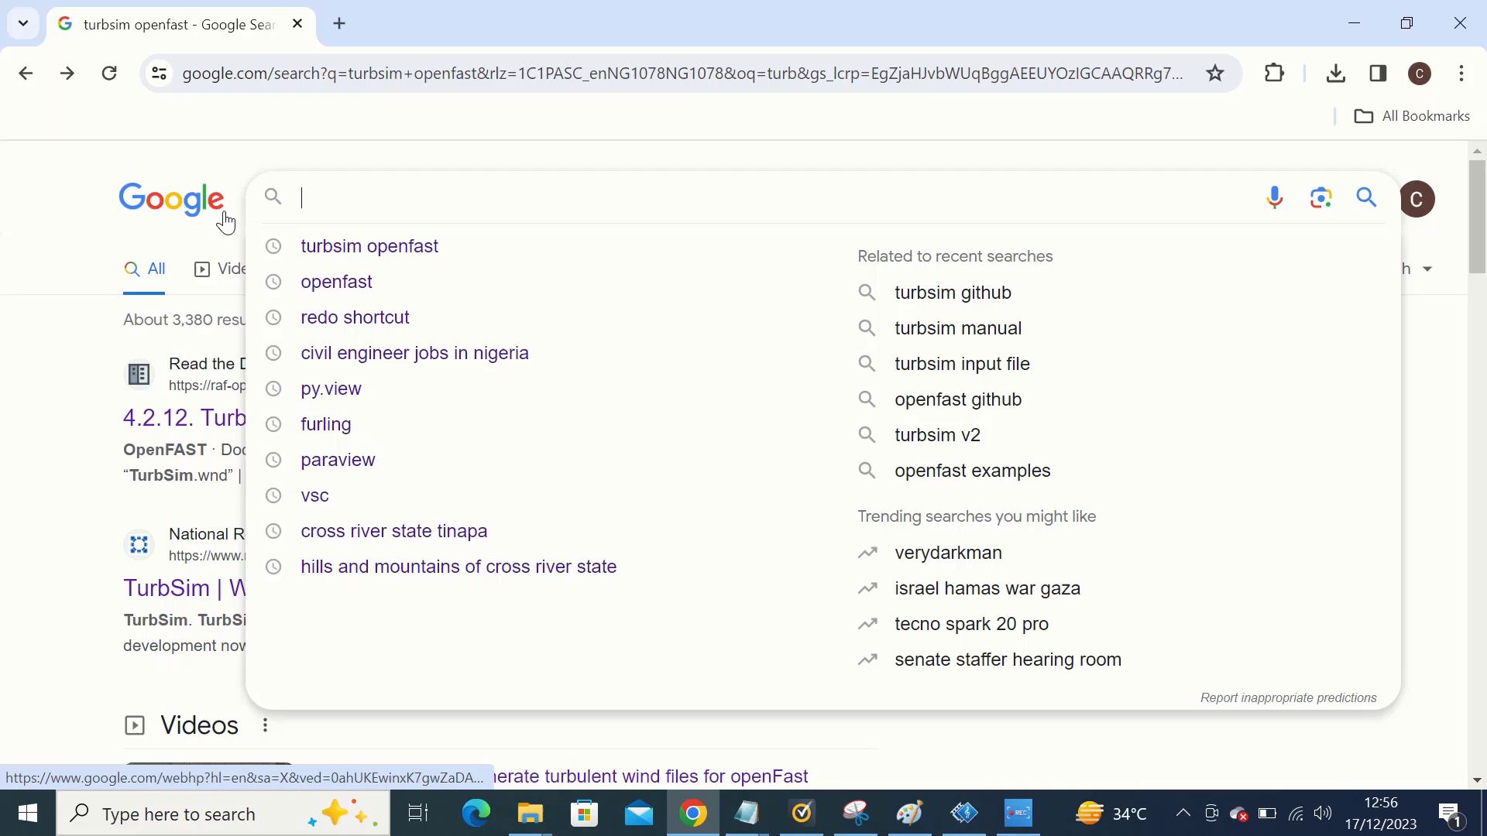
{"action": "type", "text": "tu"}
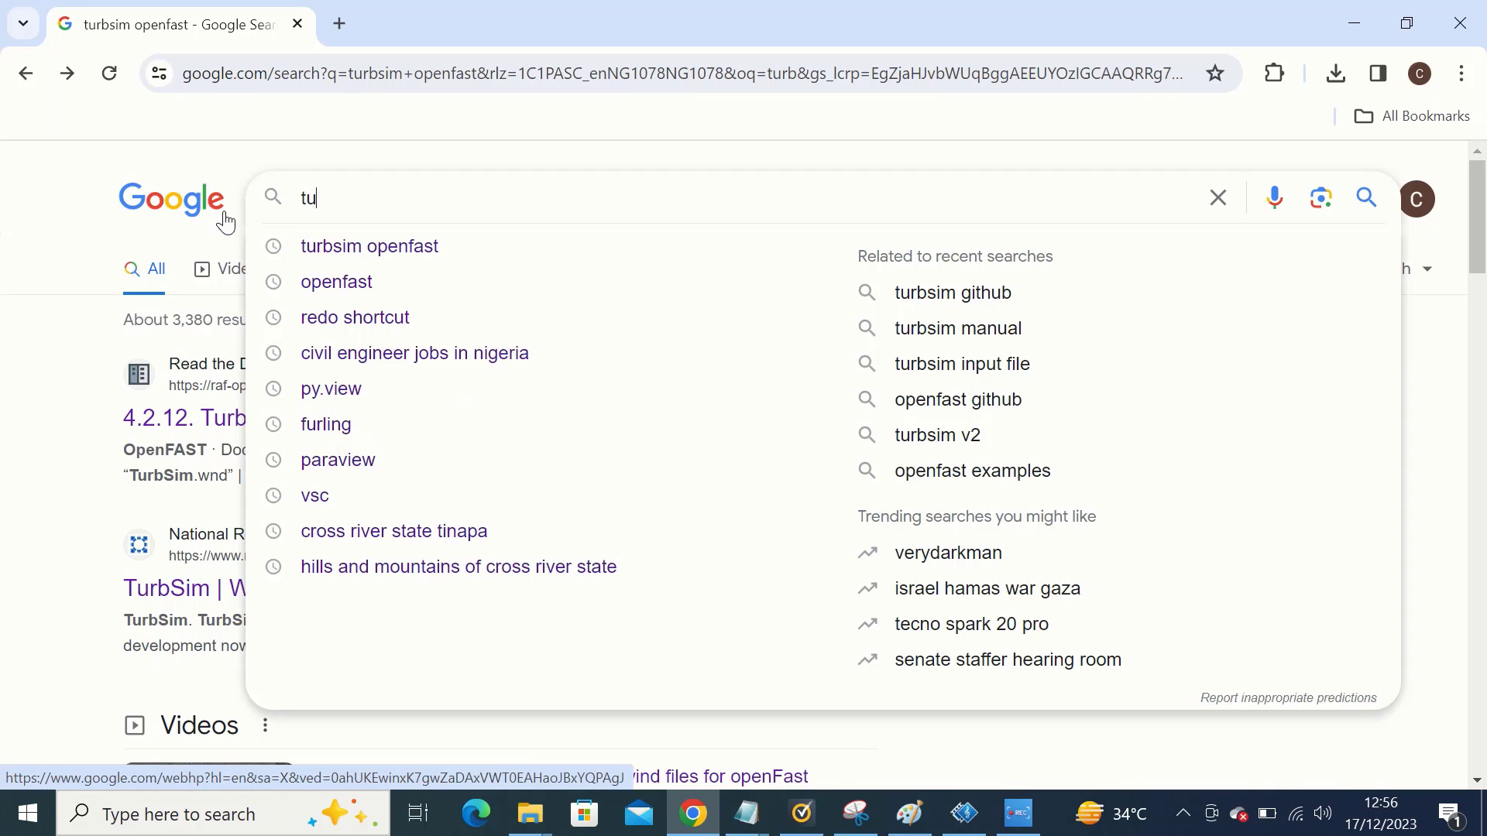
{"action": "type", "text": "rbsim openf"}
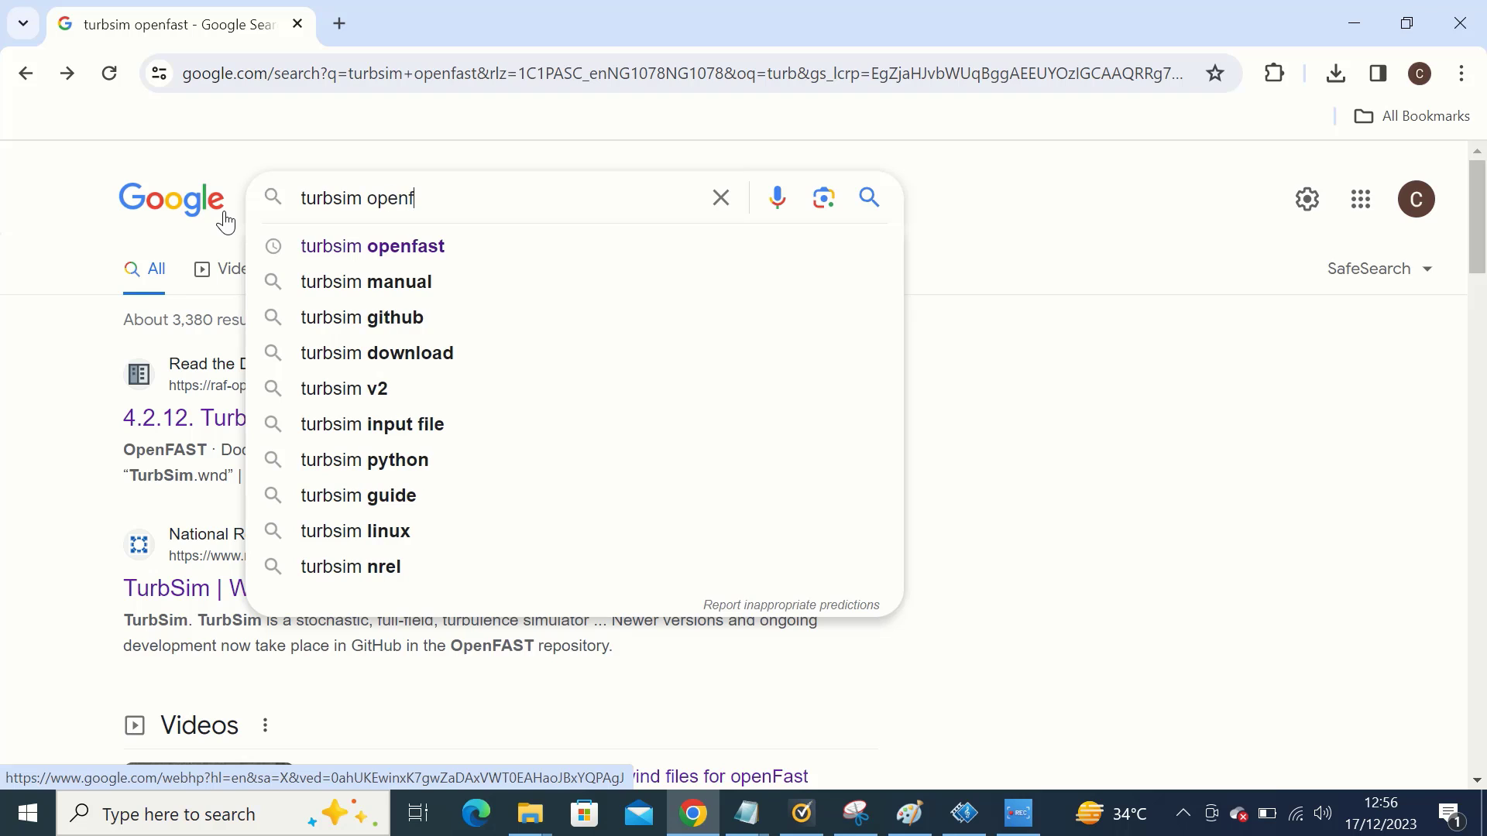
{"action": "type", "text": "ast"}
{"action": "key", "text": "Return"}
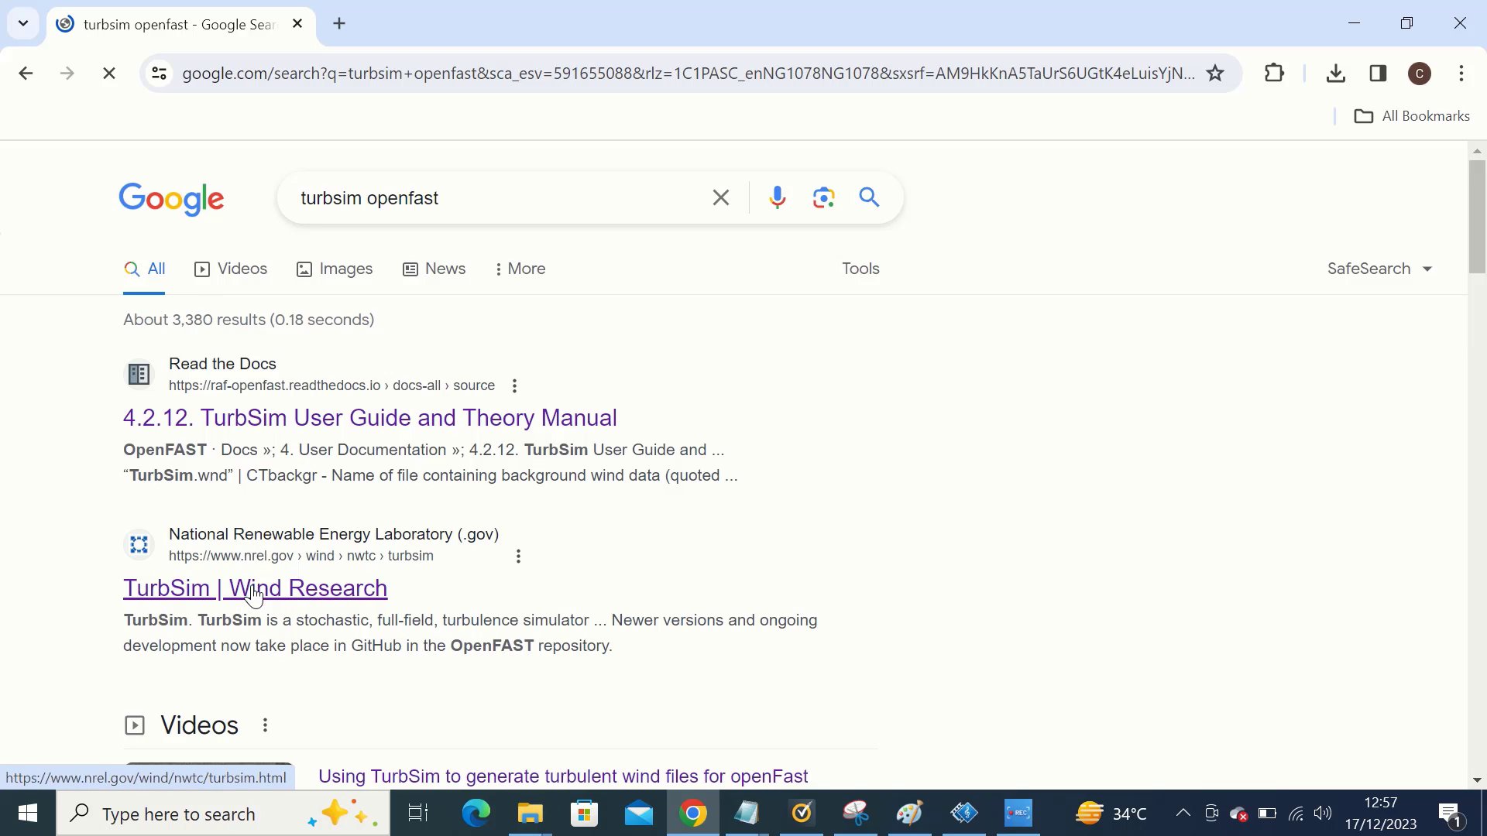
- Highlight the NREL 'TurbSim | Wind Research' result and bring up its link options
{"action": "left_click_drag", "start_coordinate": [83, 522], "coordinate": [759, 672]}
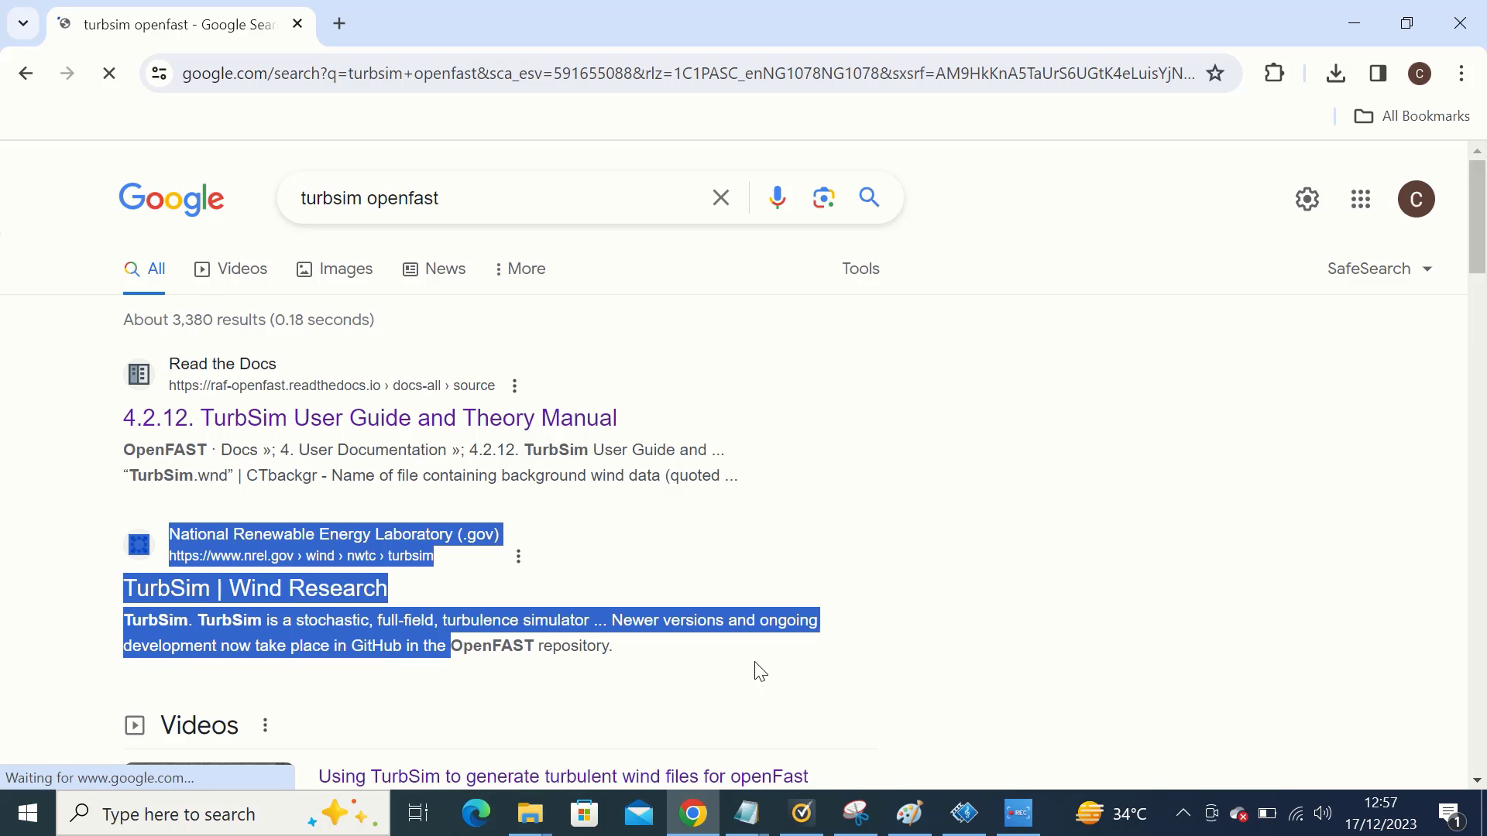
{"action": "left_click", "coordinate": [861, 673]}
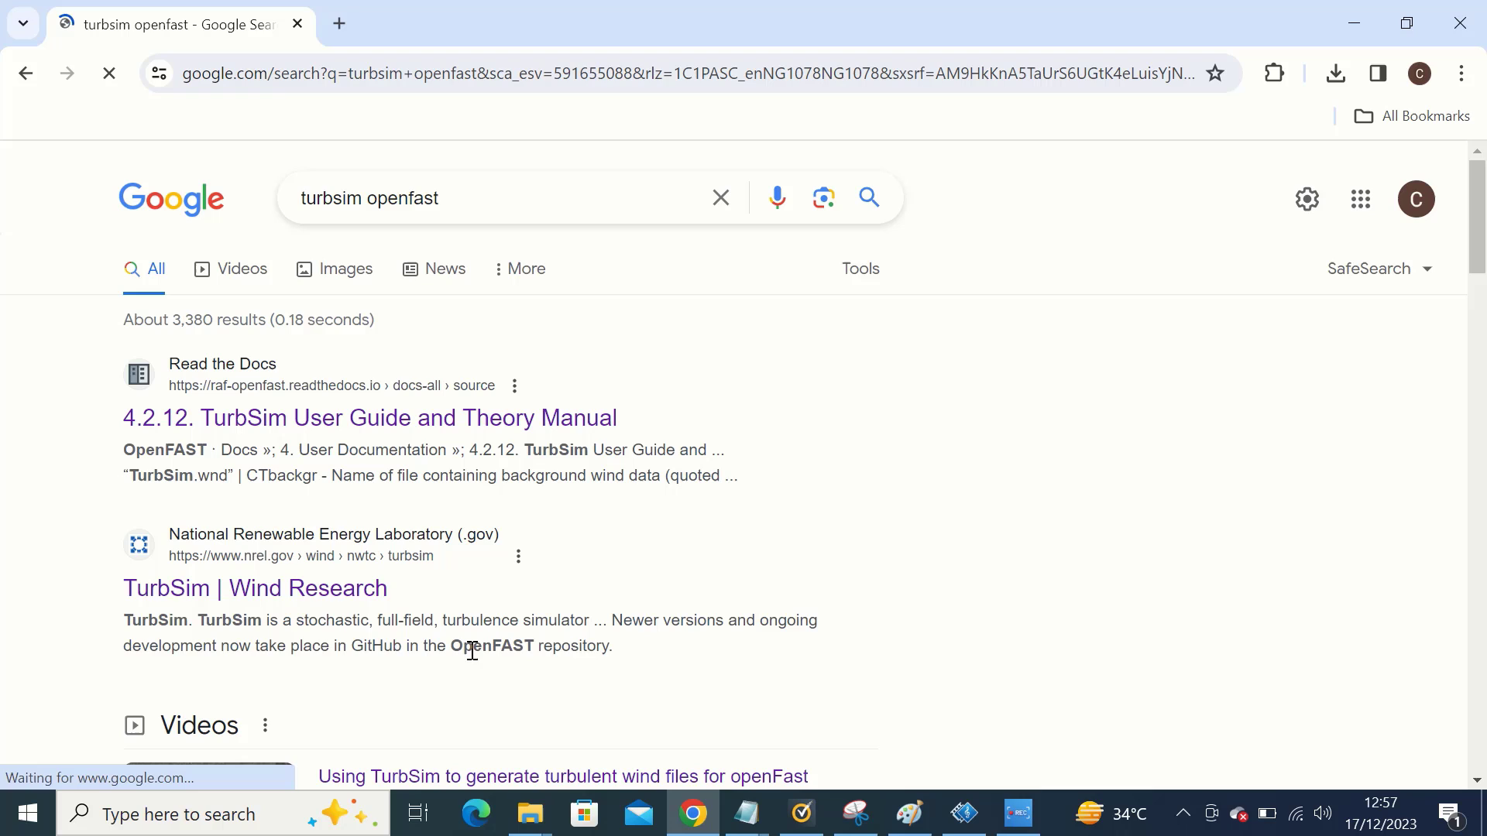
{"action": "right_click", "coordinate": [330, 599]}
- Open the NREL TurbSim page in a new tab and scroll to the Downloads list with TurbSim_v150.exe
{"action": "left_click", "coordinate": [418, 331]}
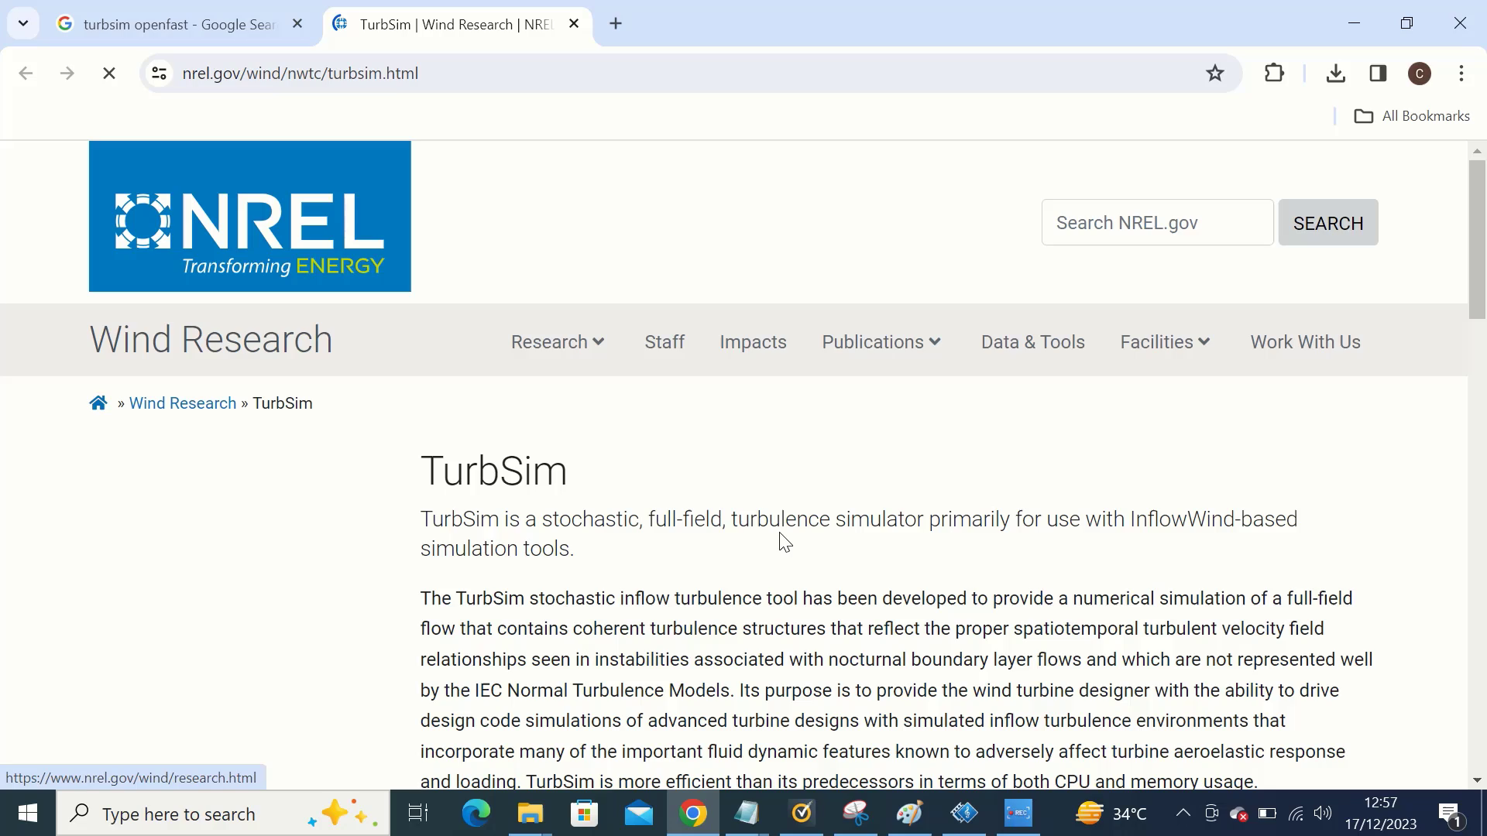
{"action": "scroll", "coordinate": [783, 542], "scroll_direction": "down", "scroll_amount": 1}
{"action": "scroll", "coordinate": [782, 542], "scroll_direction": "down", "scroll_amount": 3}
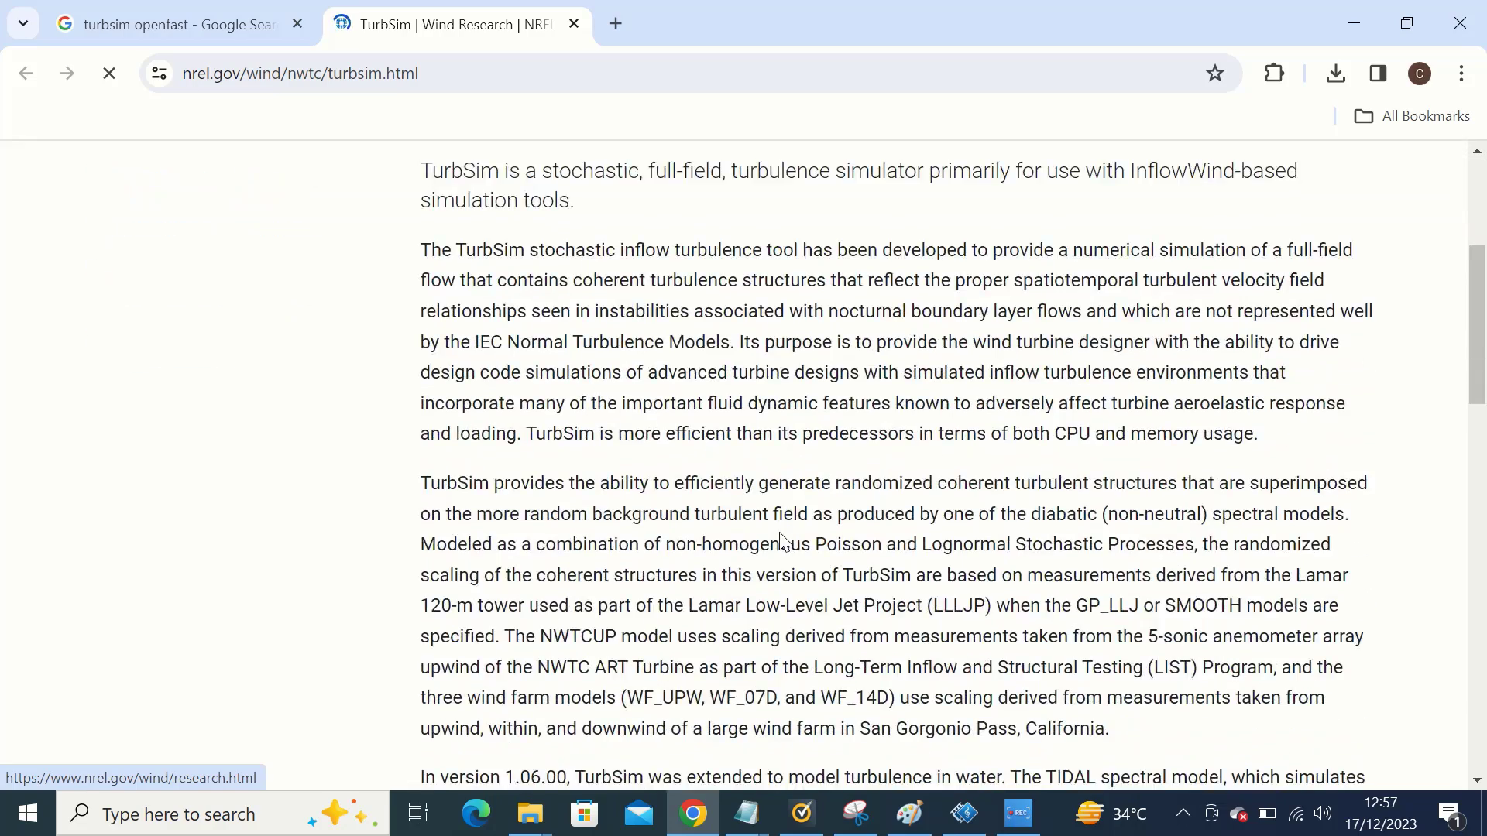
{"action": "scroll", "coordinate": [782, 542], "scroll_direction": "down", "scroll_amount": 6}
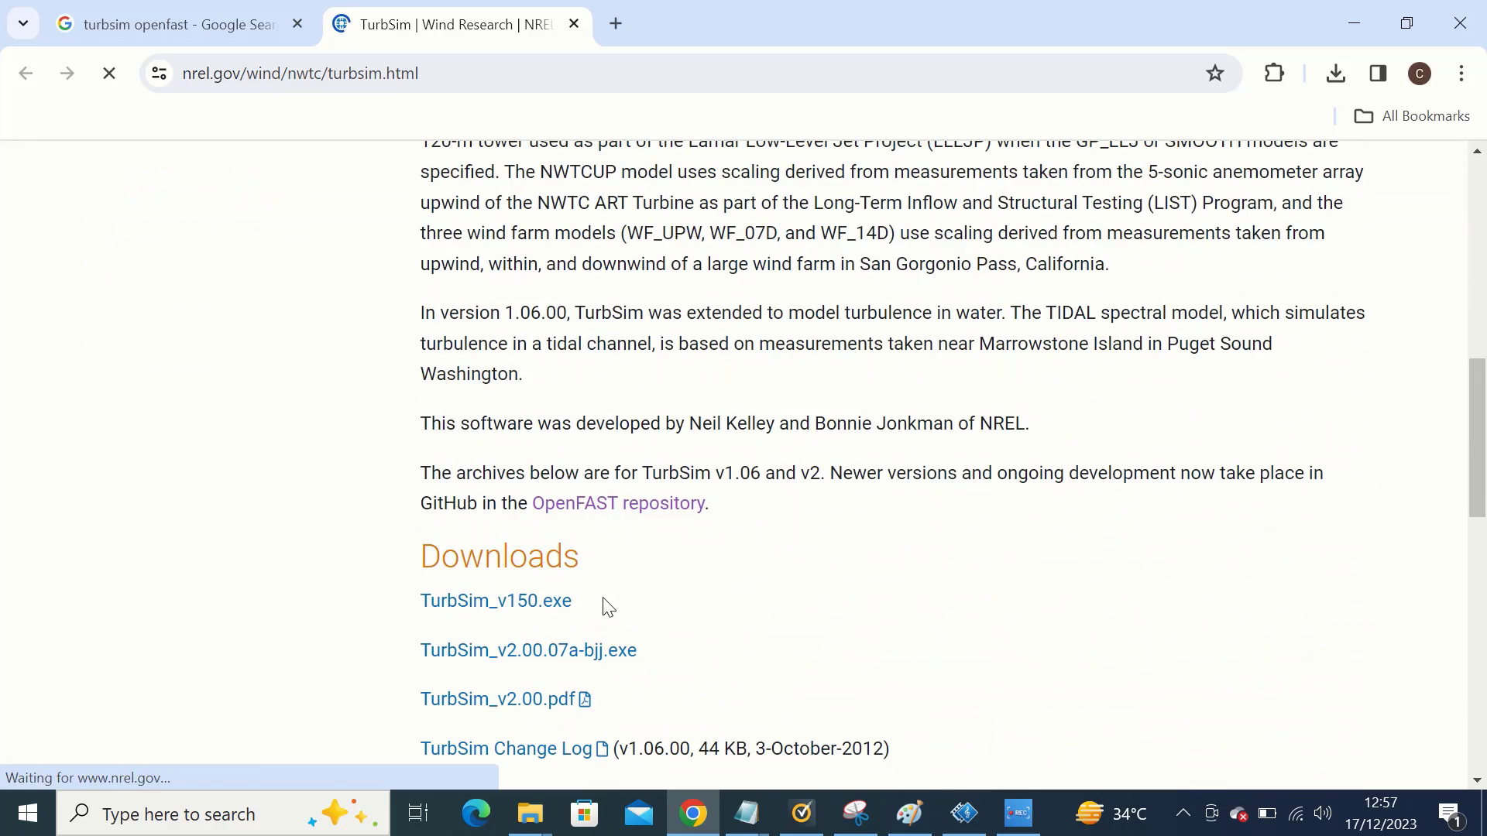
{"action": "left_click_drag", "start_coordinate": [608, 607], "coordinate": [402, 601]}
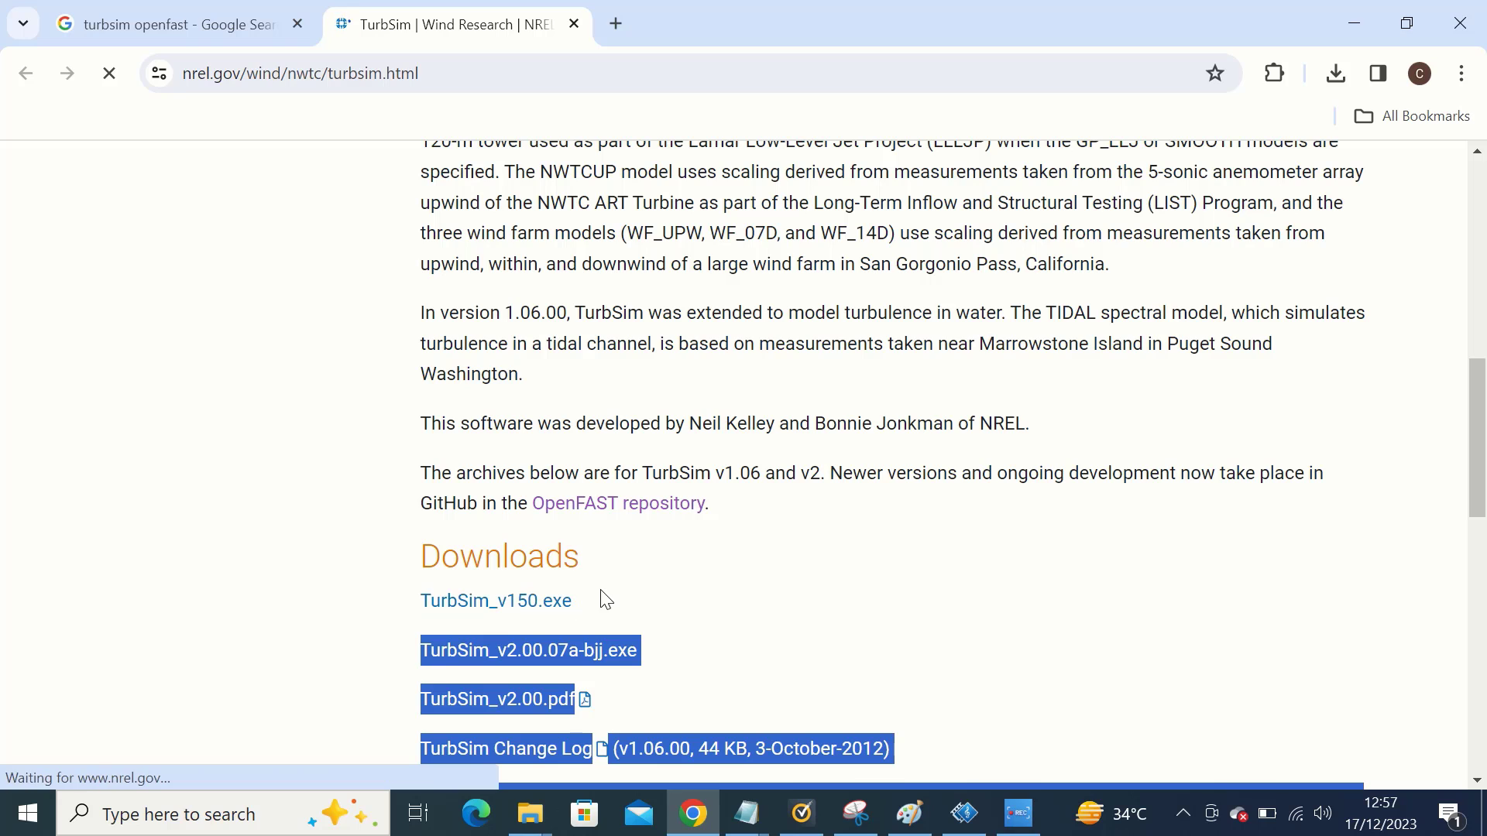
{"action": "left_click_drag", "start_coordinate": [606, 601], "coordinate": [332, 588]}
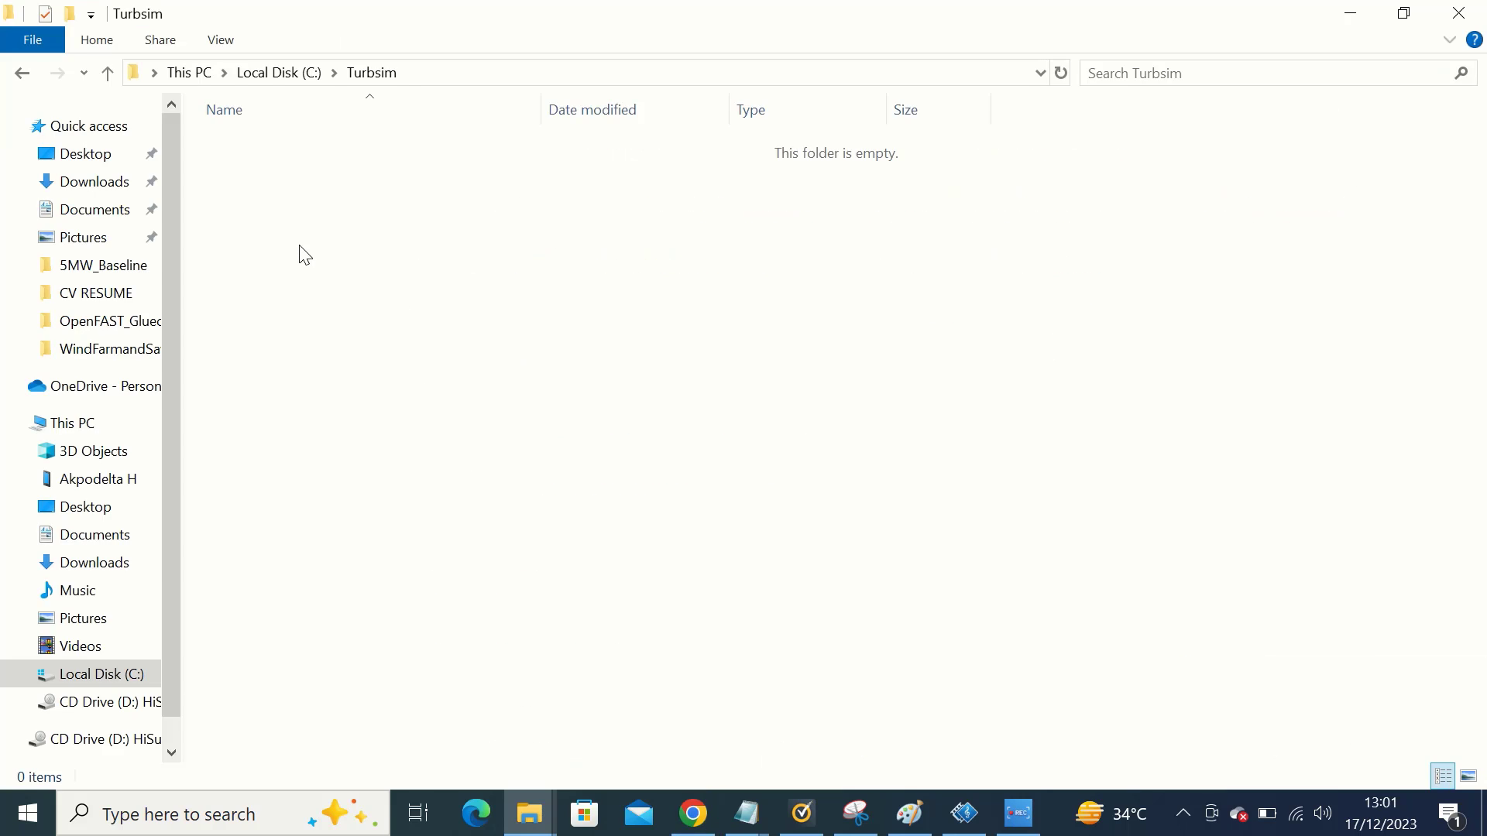
- Paste TurbSim_v150.exe into C:\Turbsim and unzip its 88 files there
{"action": "right_click", "coordinate": [302, 246]}
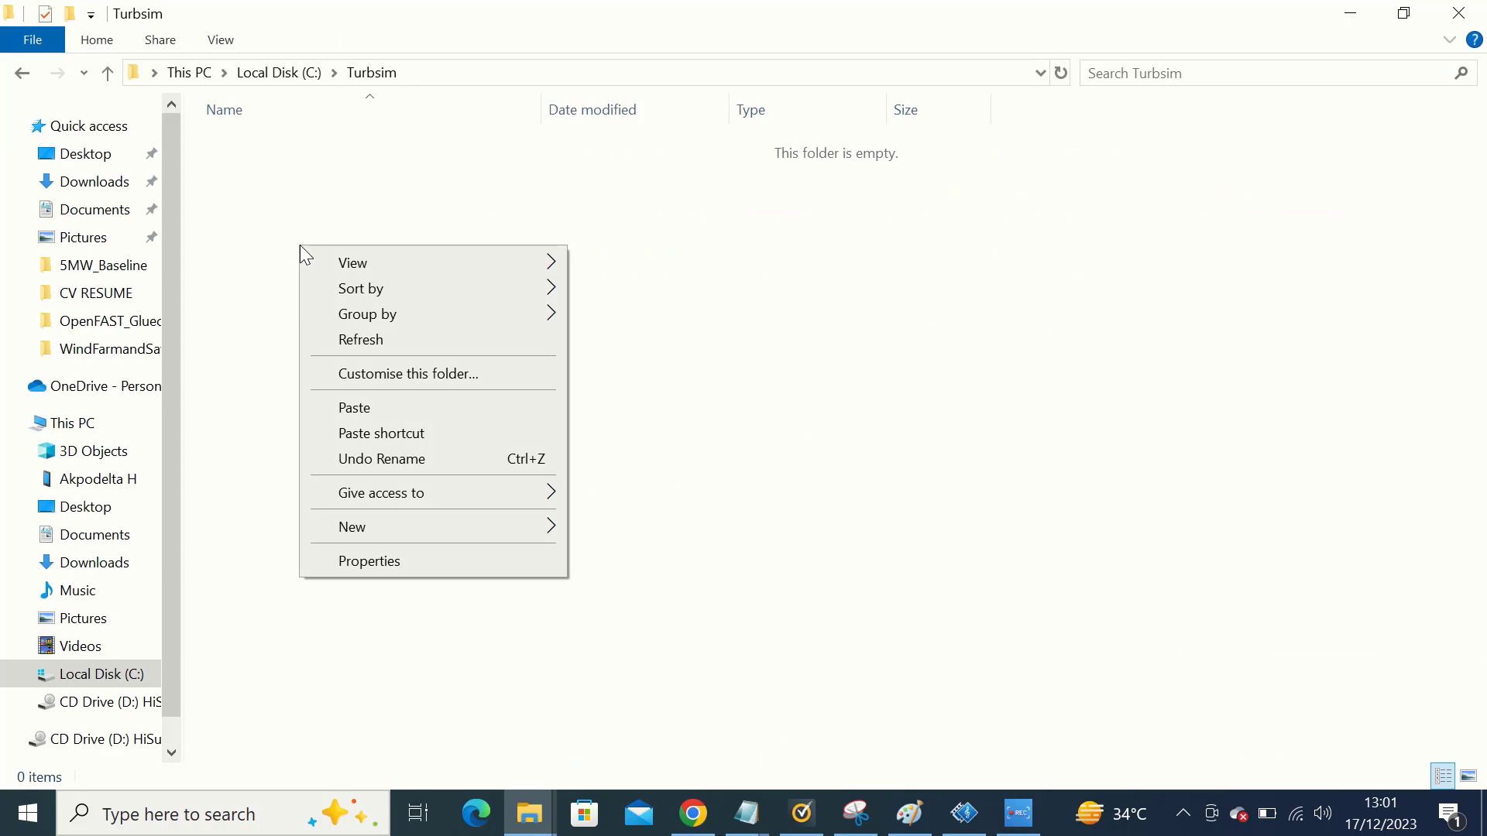
{"action": "left_click", "coordinate": [397, 410]}
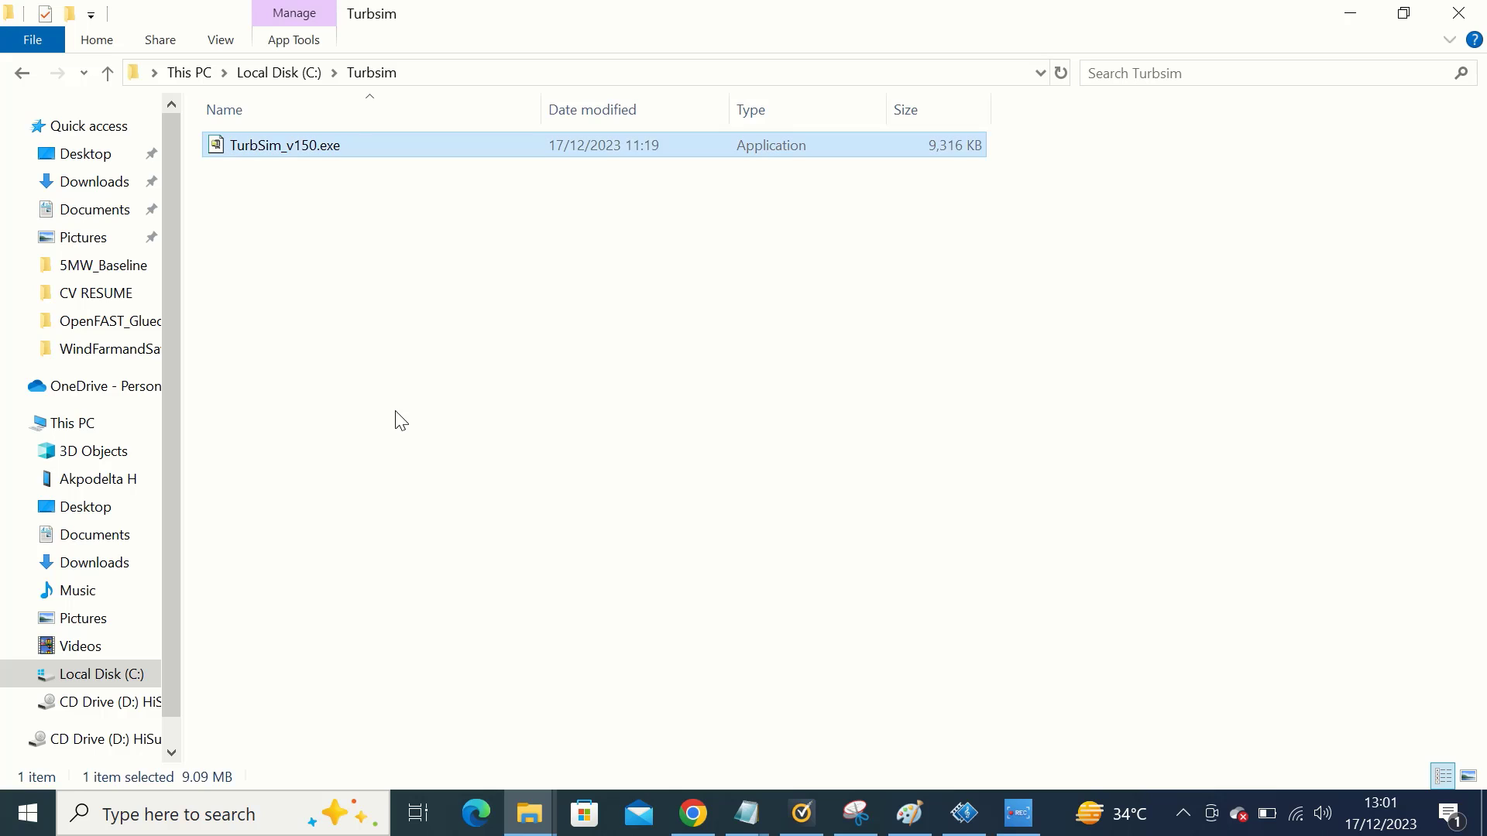
{"action": "double_click", "coordinate": [333, 146]}
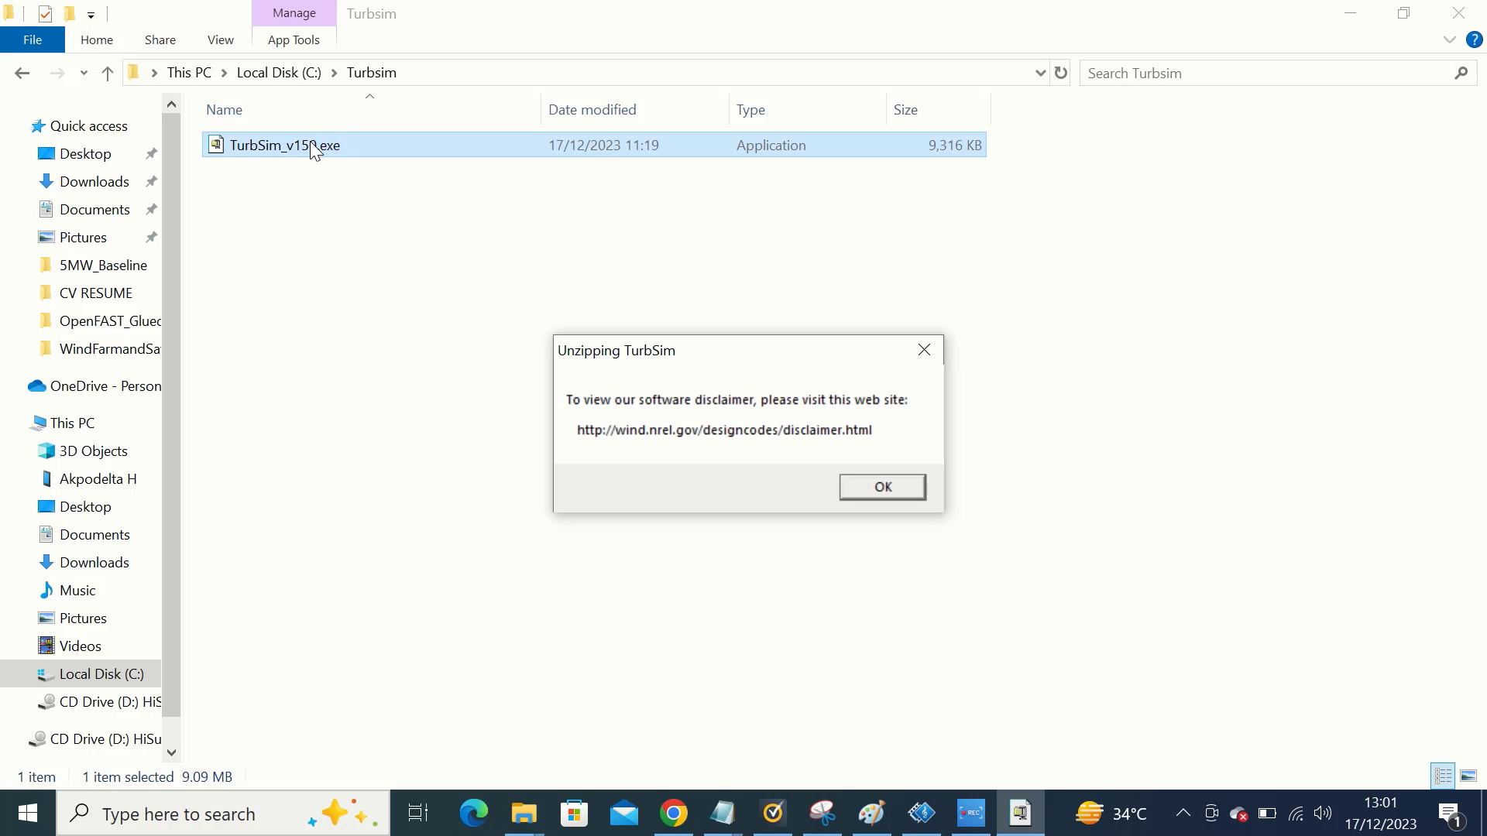
{"action": "left_click", "coordinate": [882, 487]}
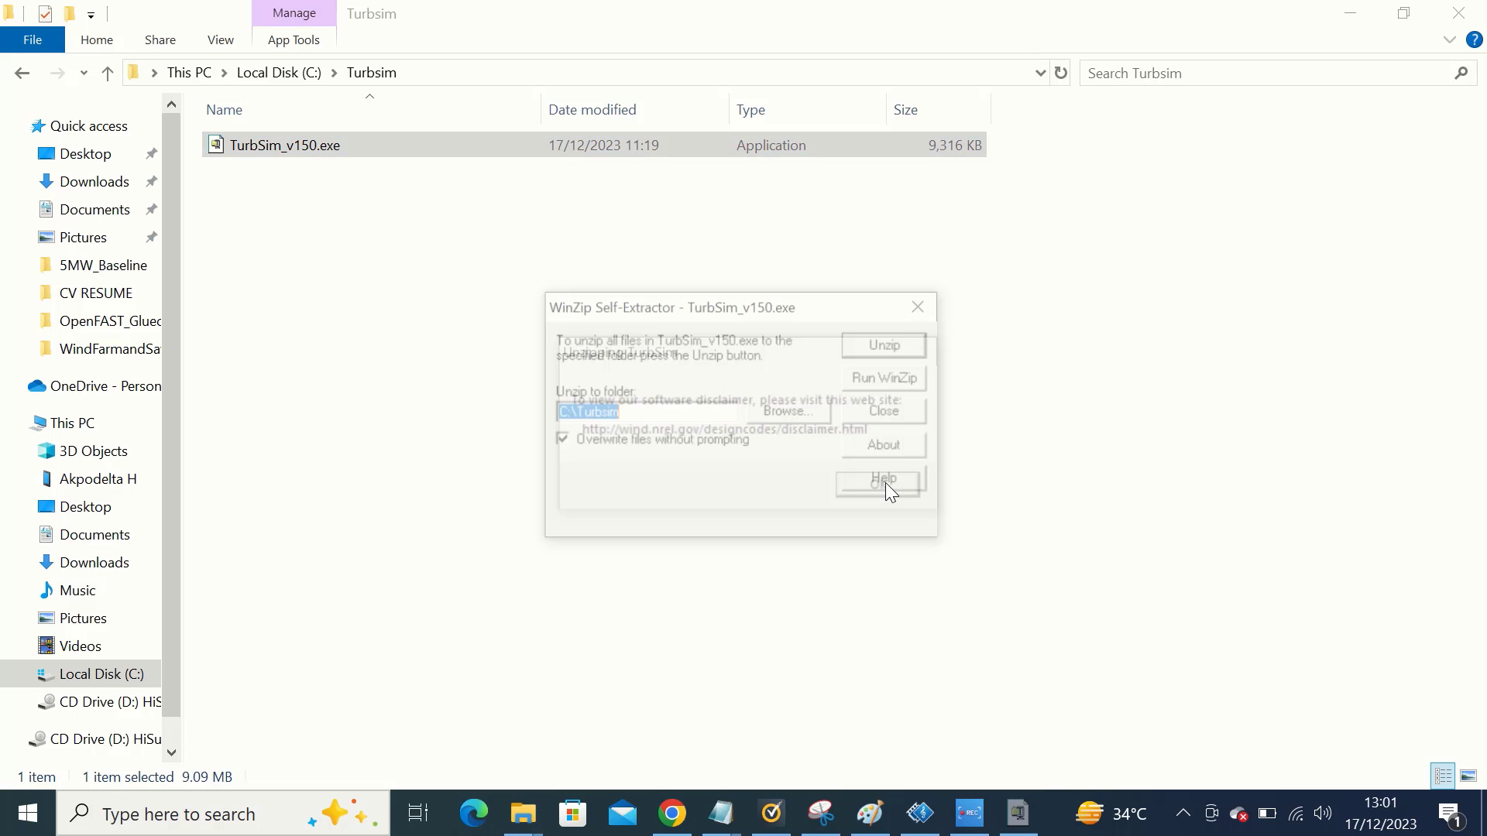
{"action": "left_click", "coordinate": [891, 347]}
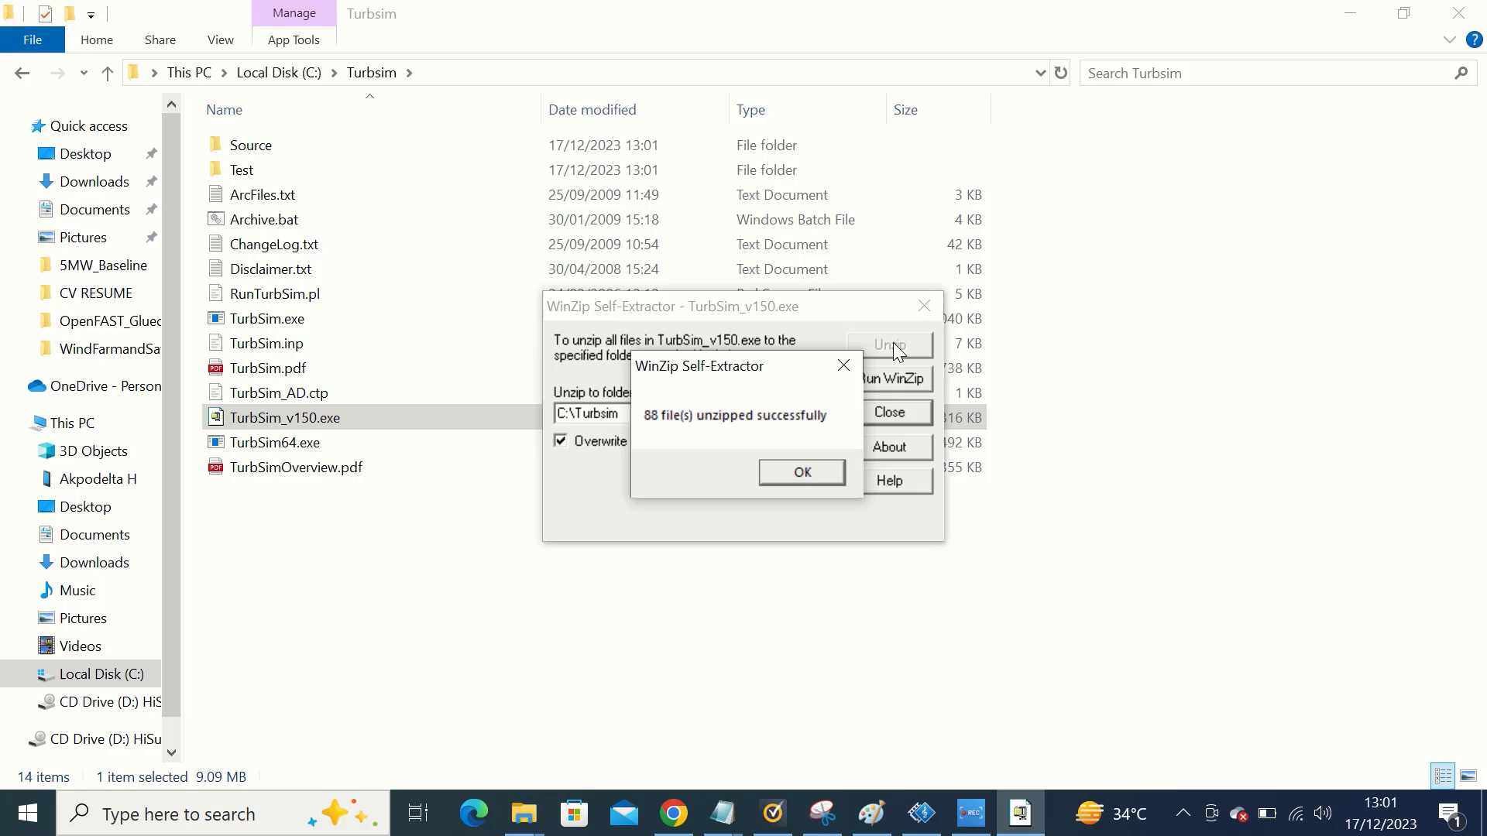
{"action": "left_click", "coordinate": [802, 473]}
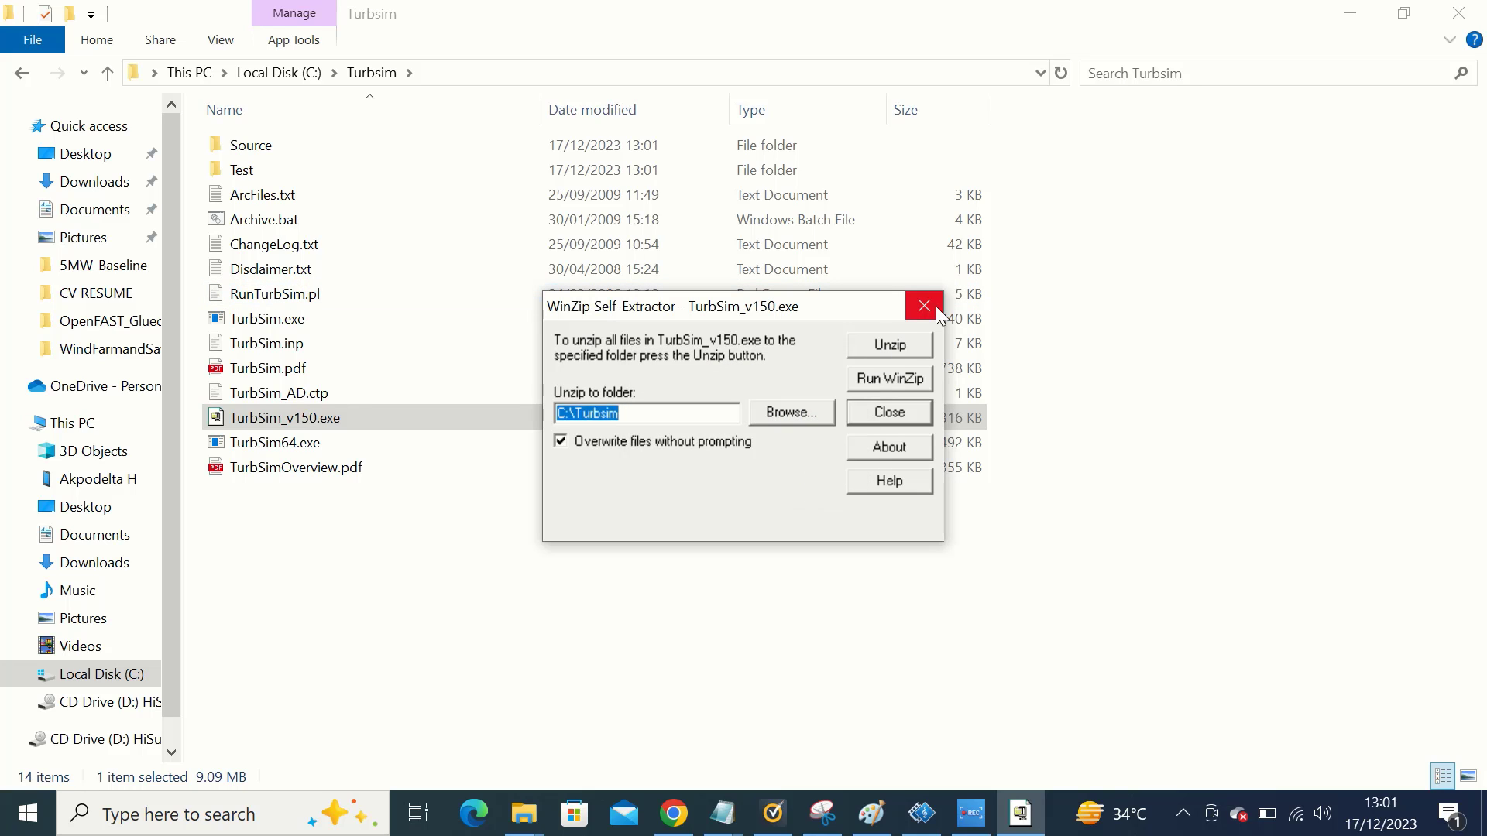
- Close the self-extractor and open 90m_12mps_twr.inp from the Wind folder in the code editor
{"action": "left_click", "coordinate": [881, 415]}
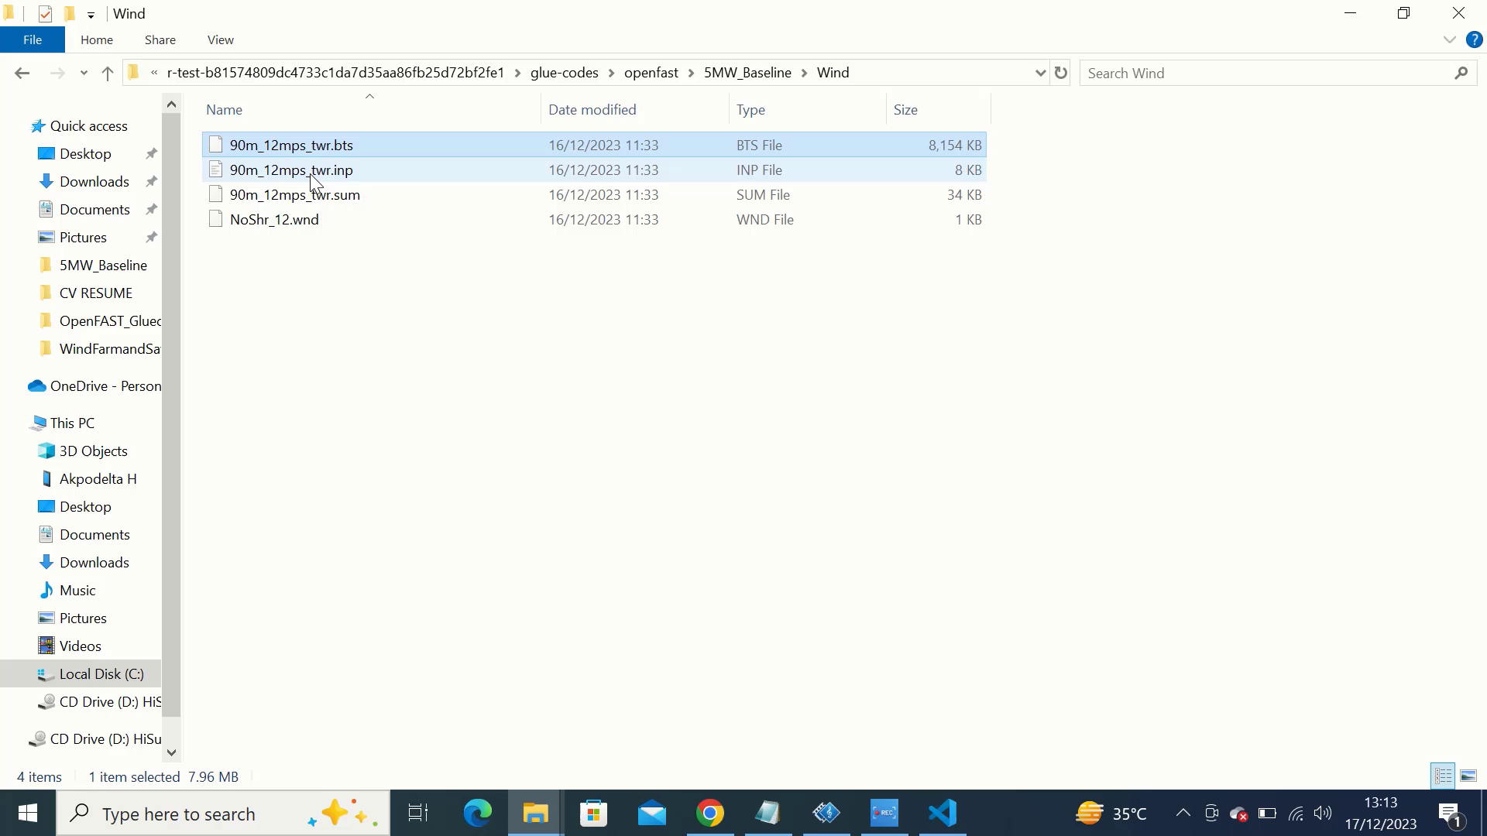
{"action": "left_click", "coordinate": [310, 173]}
{"action": "right_click", "coordinate": [310, 174]}
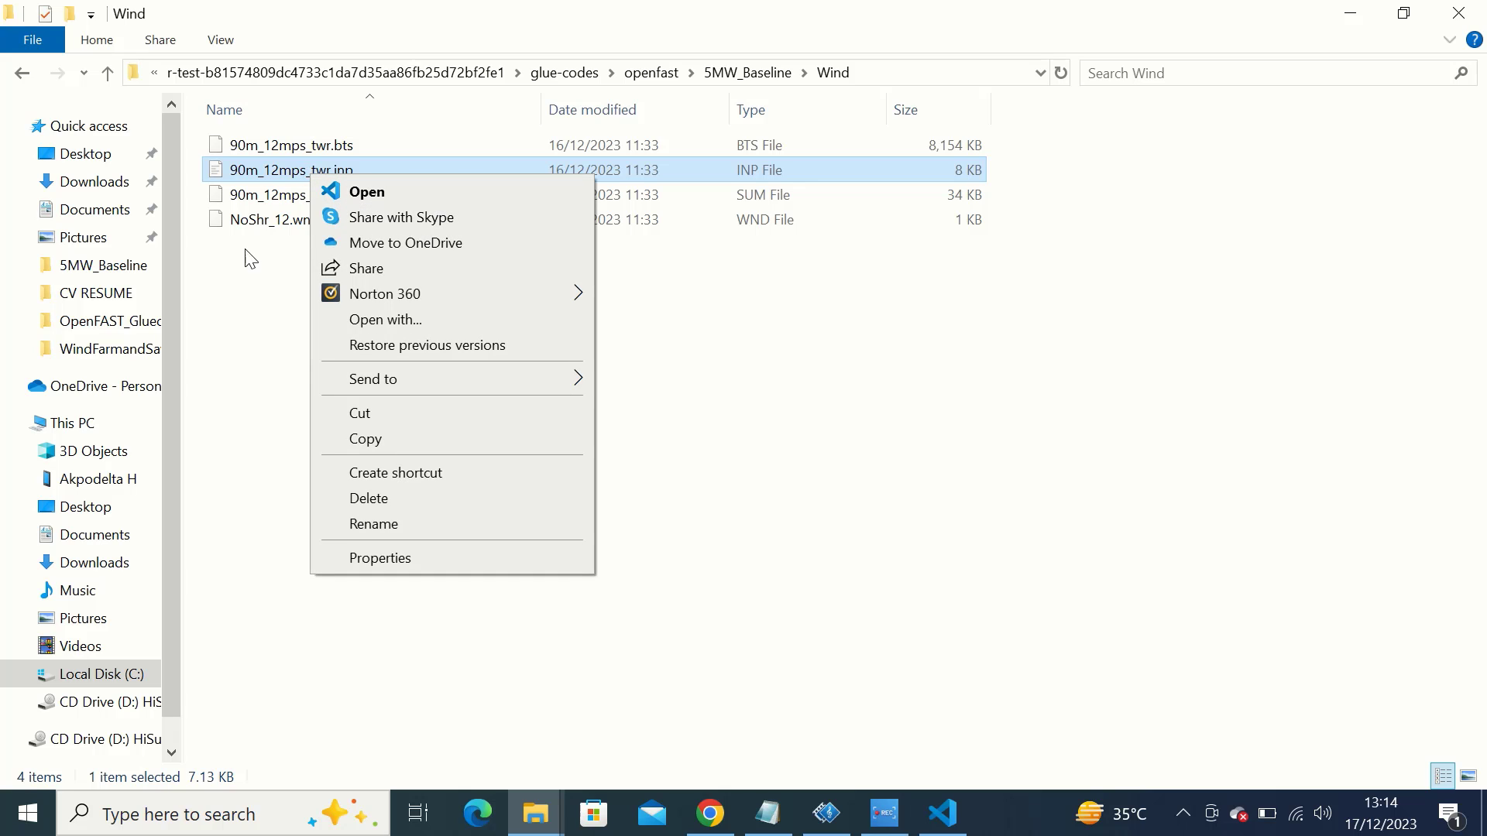
{"action": "left_click", "coordinate": [232, 299]}
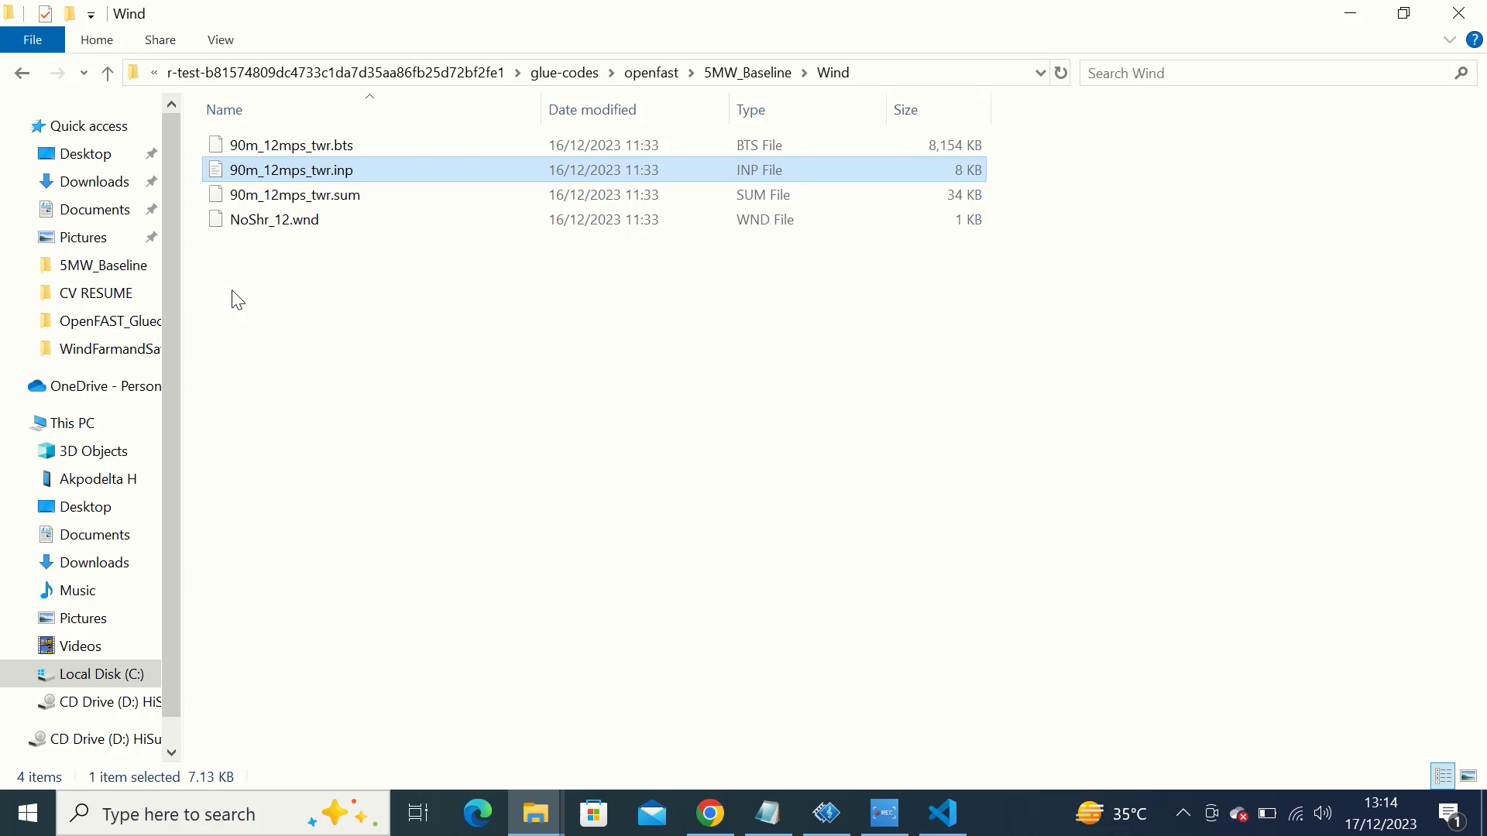
{"action": "left_click", "coordinate": [339, 149]}
{"action": "left_click", "coordinate": [338, 177]}
{"action": "right_click", "coordinate": [338, 187]}
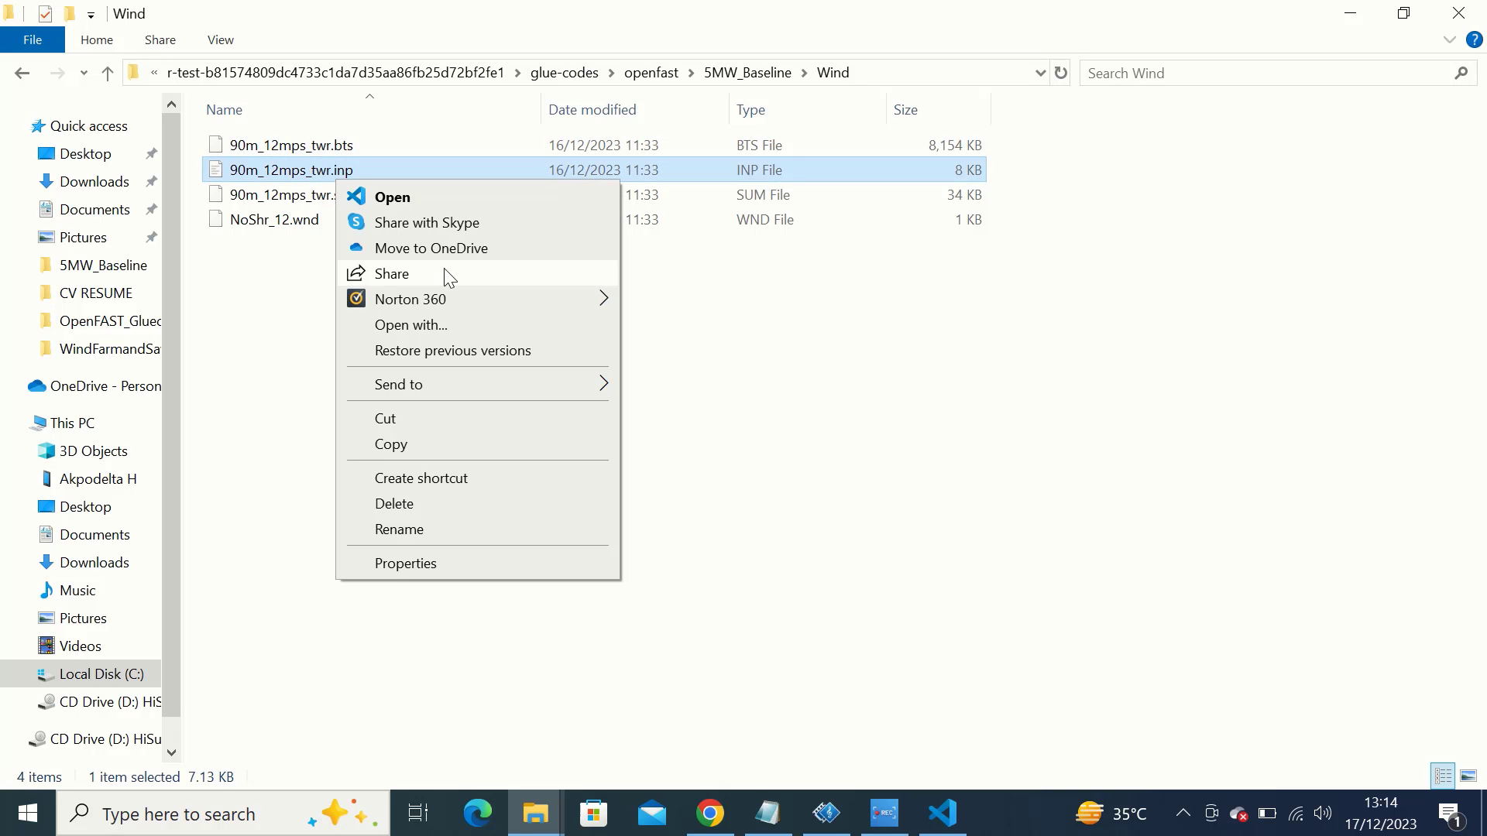
{"action": "left_click", "coordinate": [462, 198]}
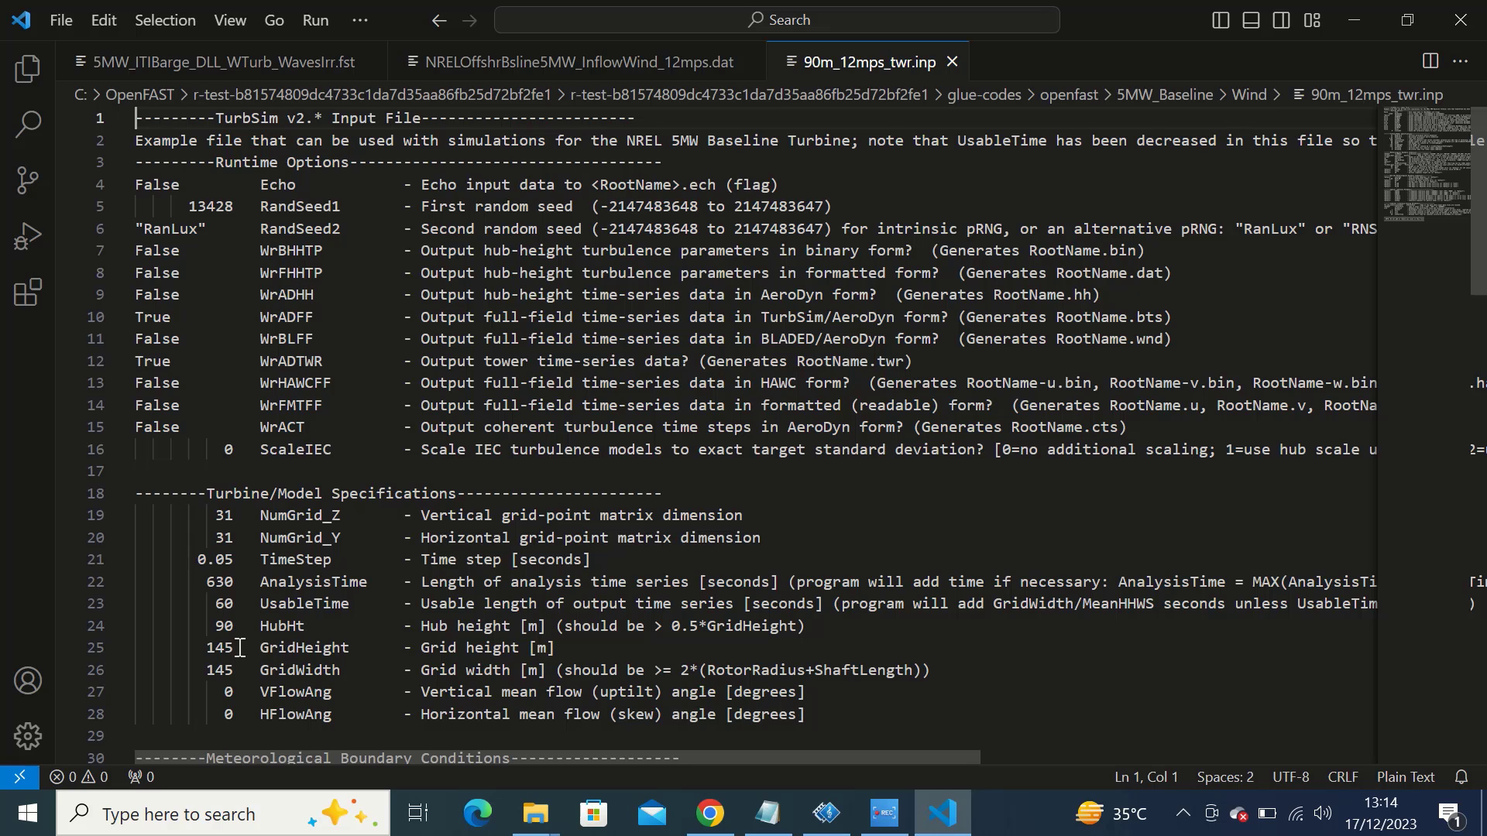
{"action": "scroll", "coordinate": [240, 638], "scroll_direction": "down", "scroll_amount": 1}
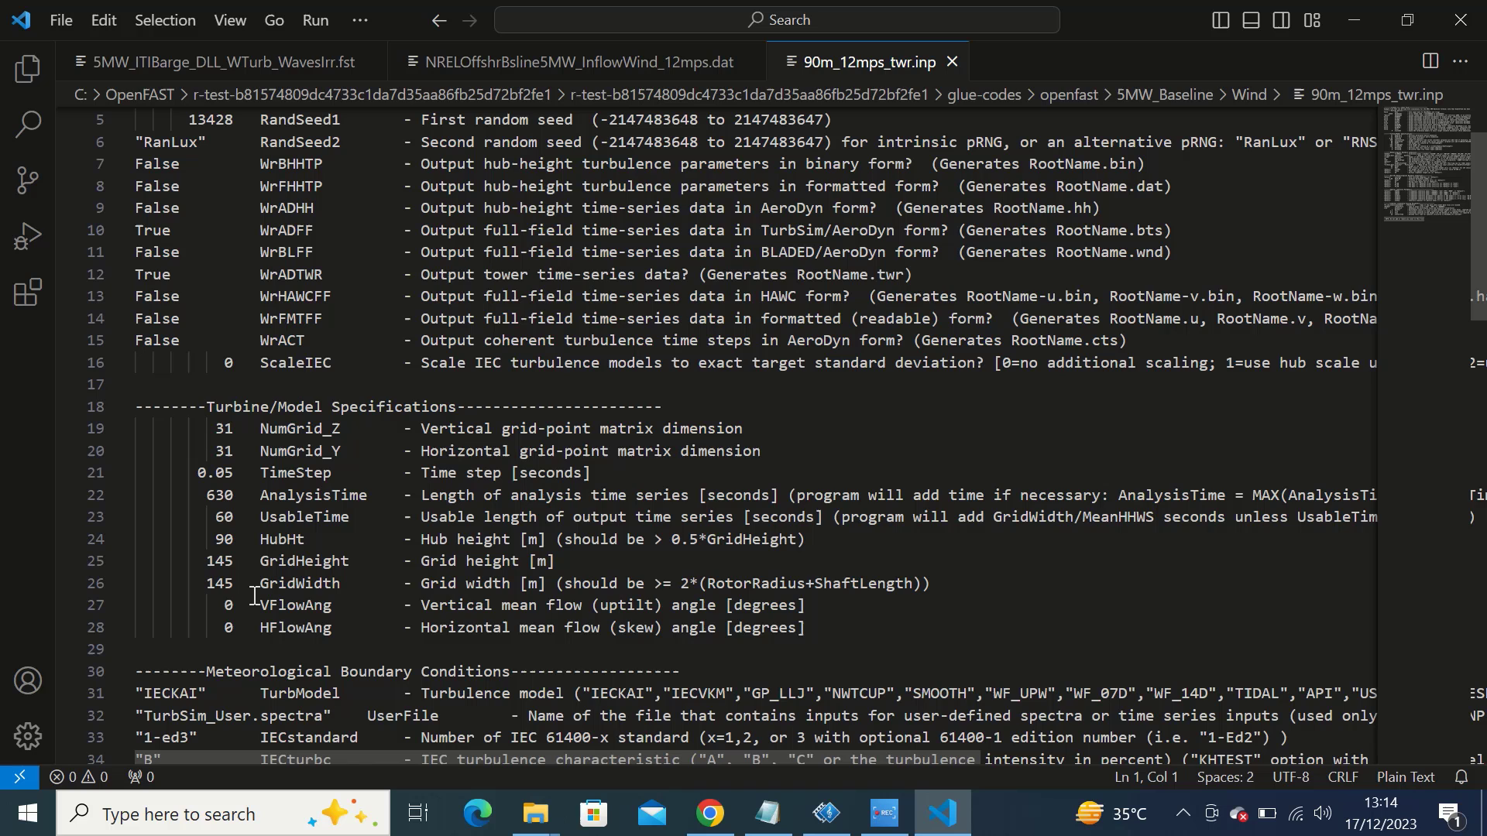
{"action": "scroll", "coordinate": [254, 596], "scroll_direction": "down", "scroll_amount": 3}
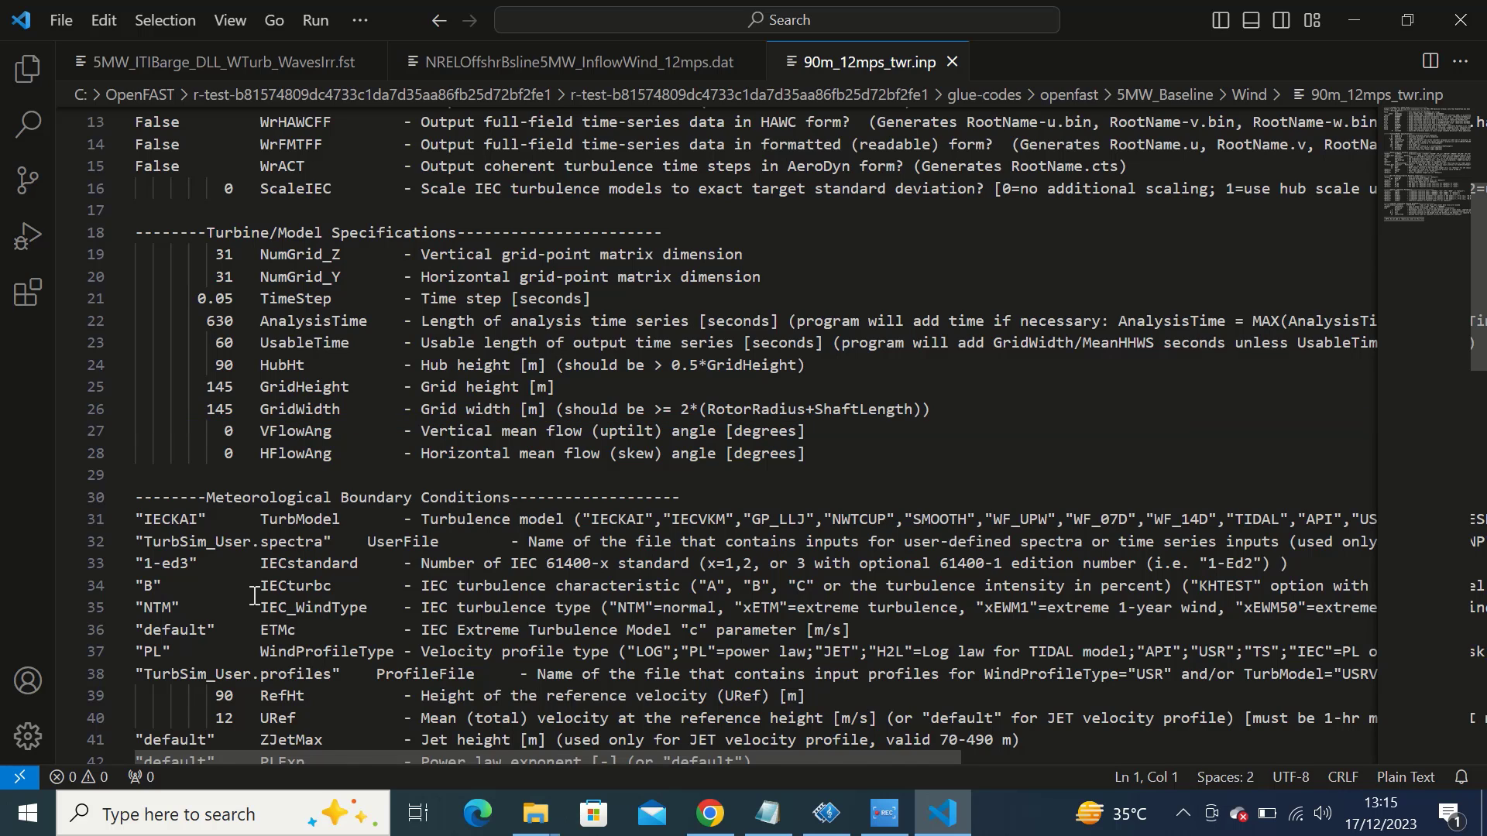
{"action": "scroll", "coordinate": [254, 596], "scroll_direction": "down", "scroll_amount": 3}
{"action": "scroll", "coordinate": [254, 596], "scroll_direction": "down", "scroll_amount": 5}
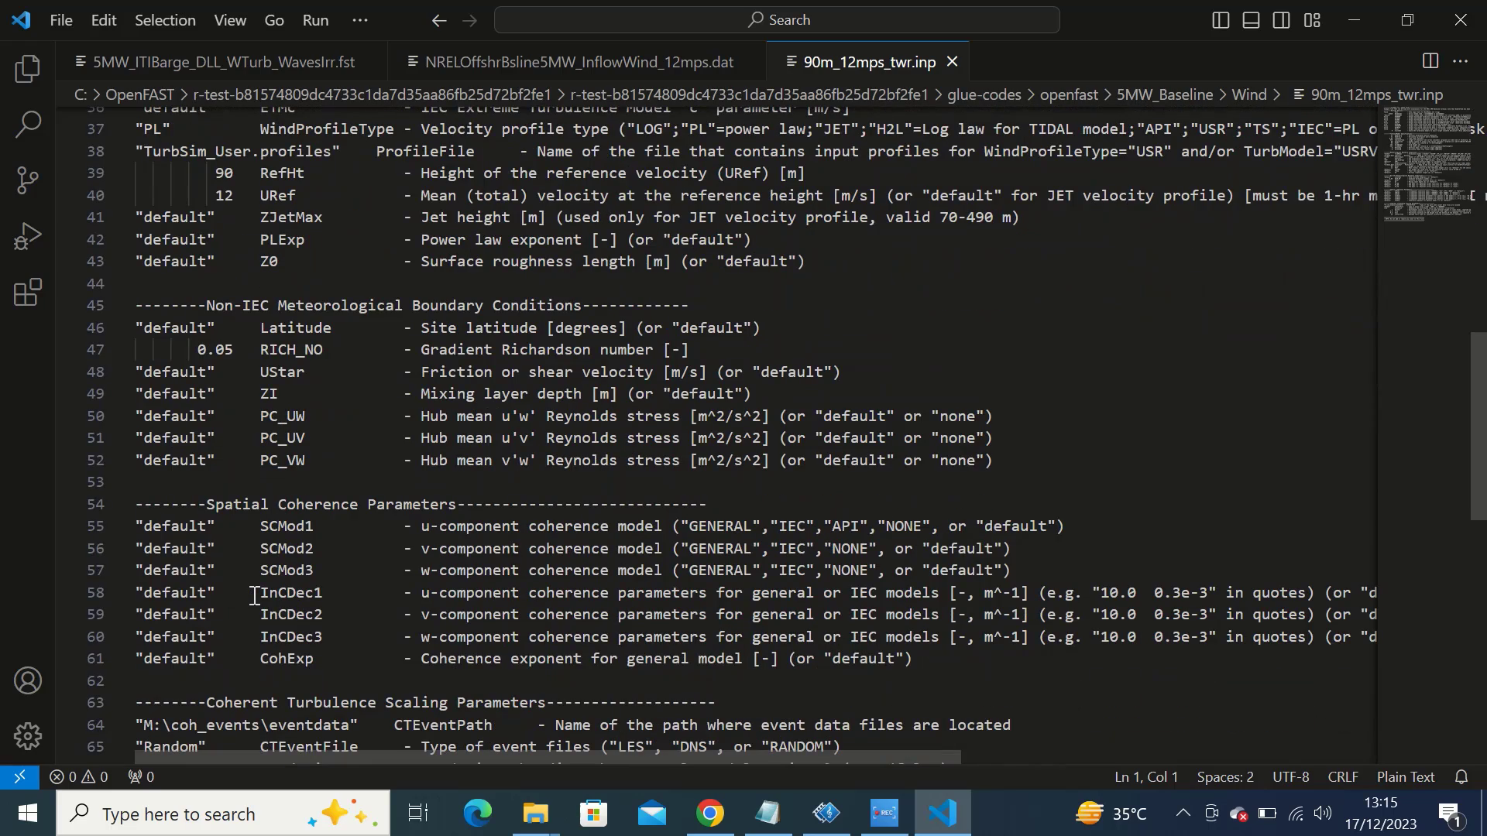
{"action": "scroll", "coordinate": [254, 596], "scroll_direction": "down", "scroll_amount": 4}
{"action": "scroll", "coordinate": [254, 596], "scroll_direction": "up", "scroll_amount": 15}
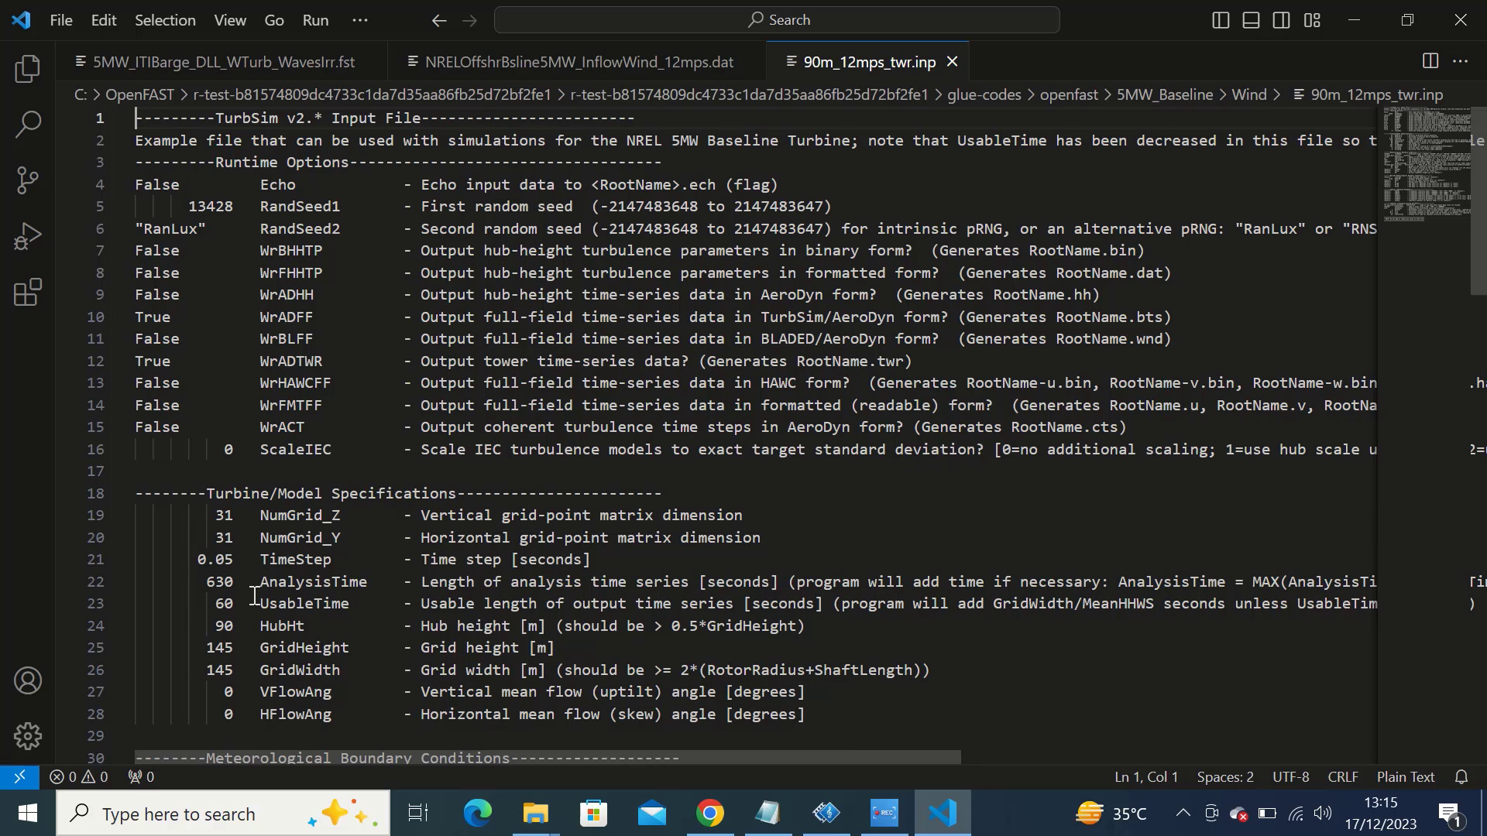
- Make a duplicate of TurbSim.inp in the C:\Turbsim folder
{"action": "left_click", "coordinate": [535, 813]}
{"action": "mouse_move", "coordinate": [563, 749]}
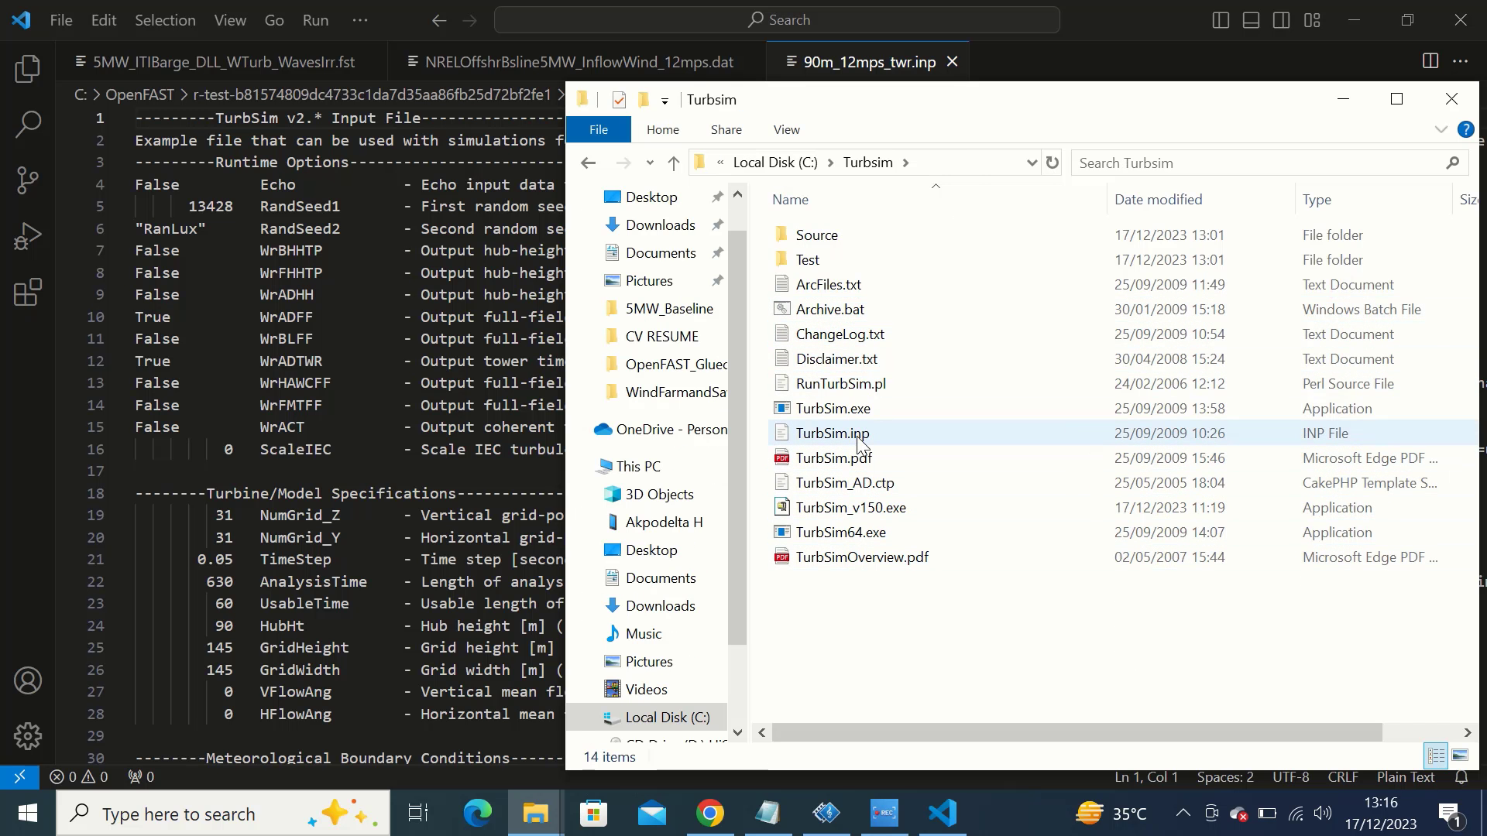
{"action": "left_click", "coordinate": [858, 437]}
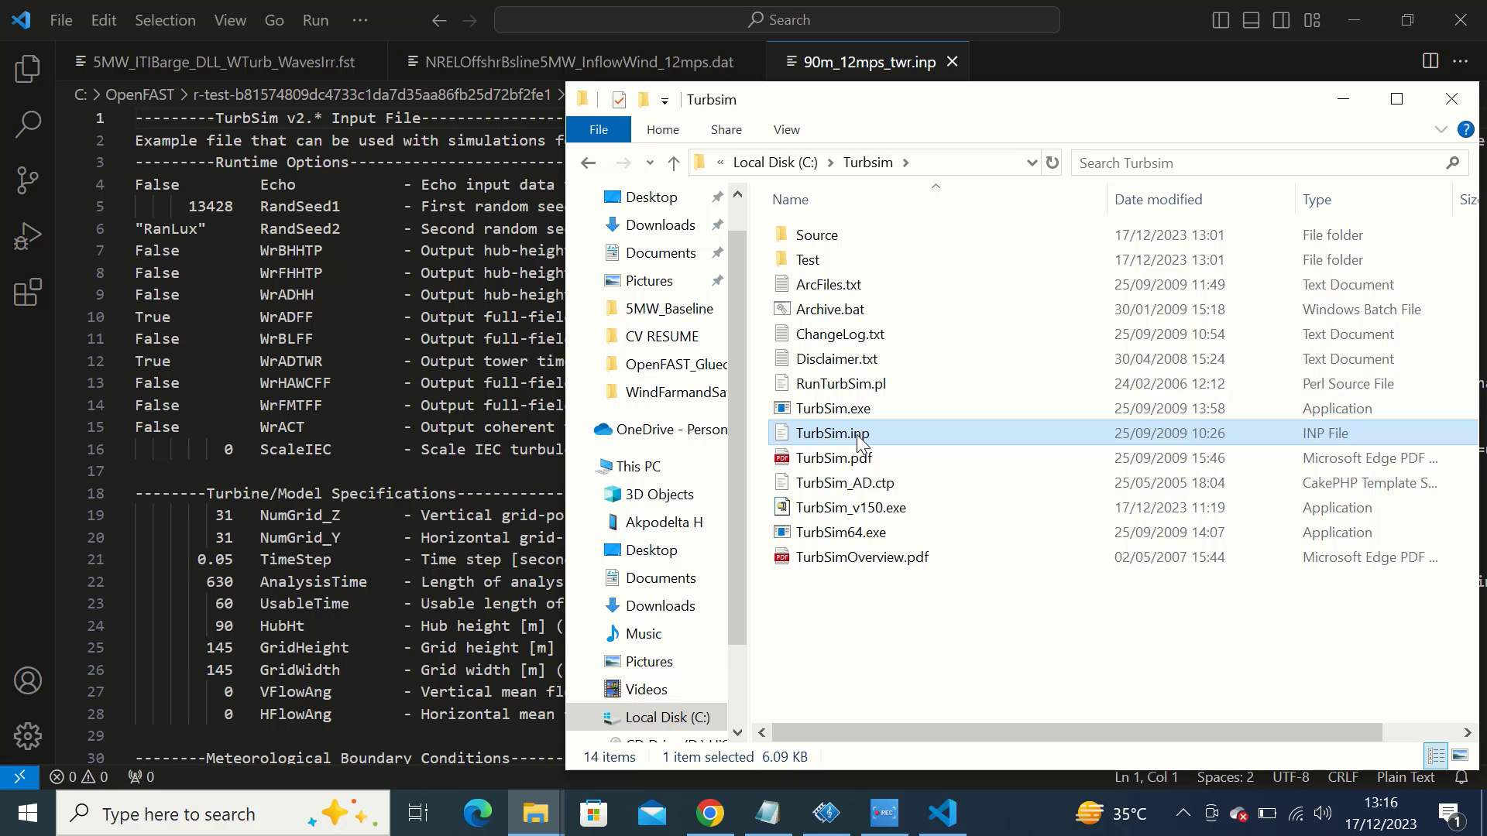
{"action": "right_click", "coordinate": [858, 439]}
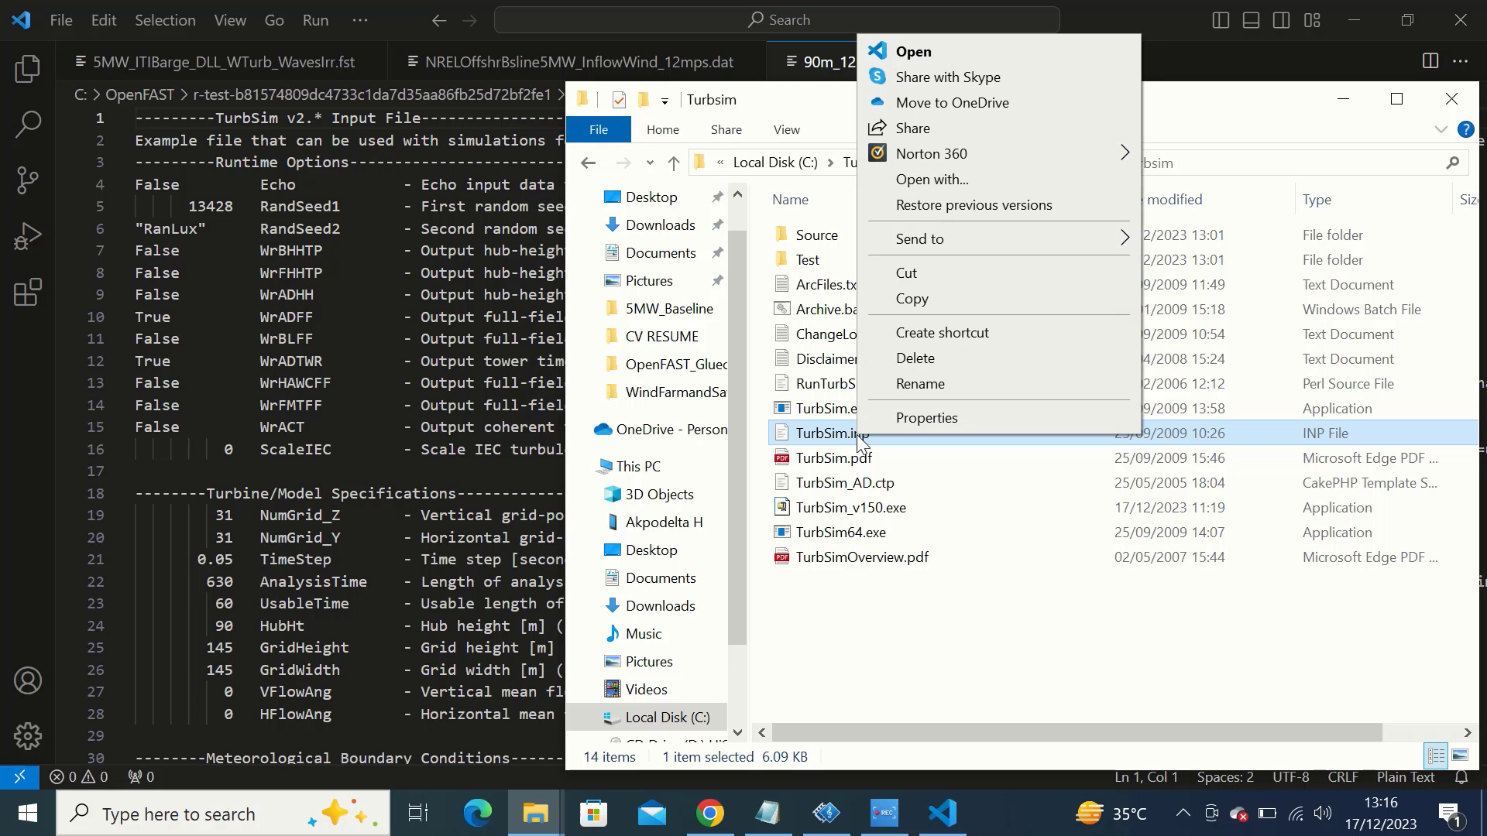
{"action": "left_click", "coordinate": [899, 384]}
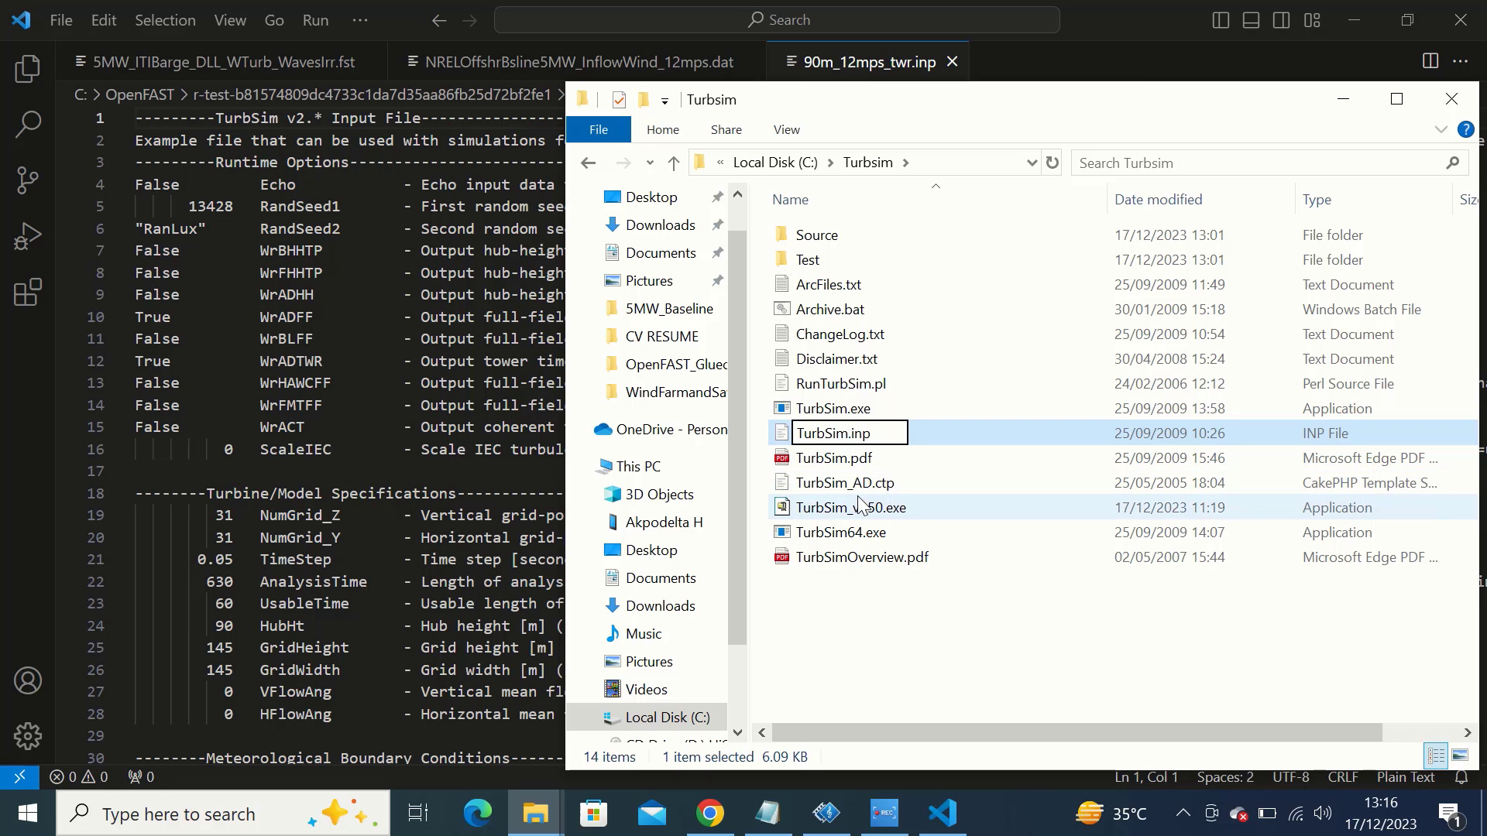
{"action": "key", "text": "Return"}
{"action": "right_click", "coordinate": [856, 440]}
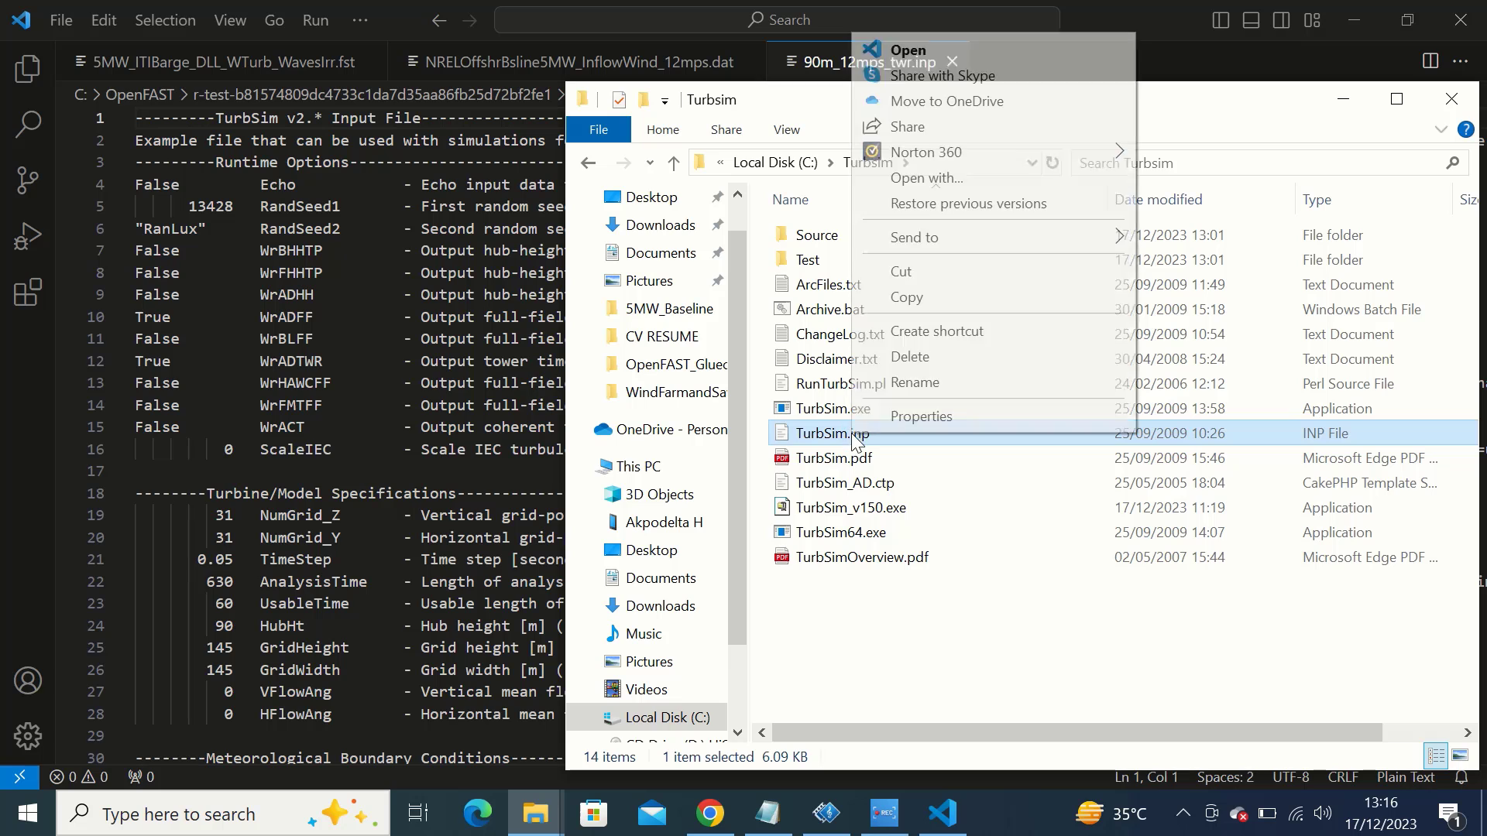
{"action": "left_click", "coordinate": [898, 292]}
{"action": "right_click", "coordinate": [916, 296]}
{"action": "left_click", "coordinate": [970, 458]}
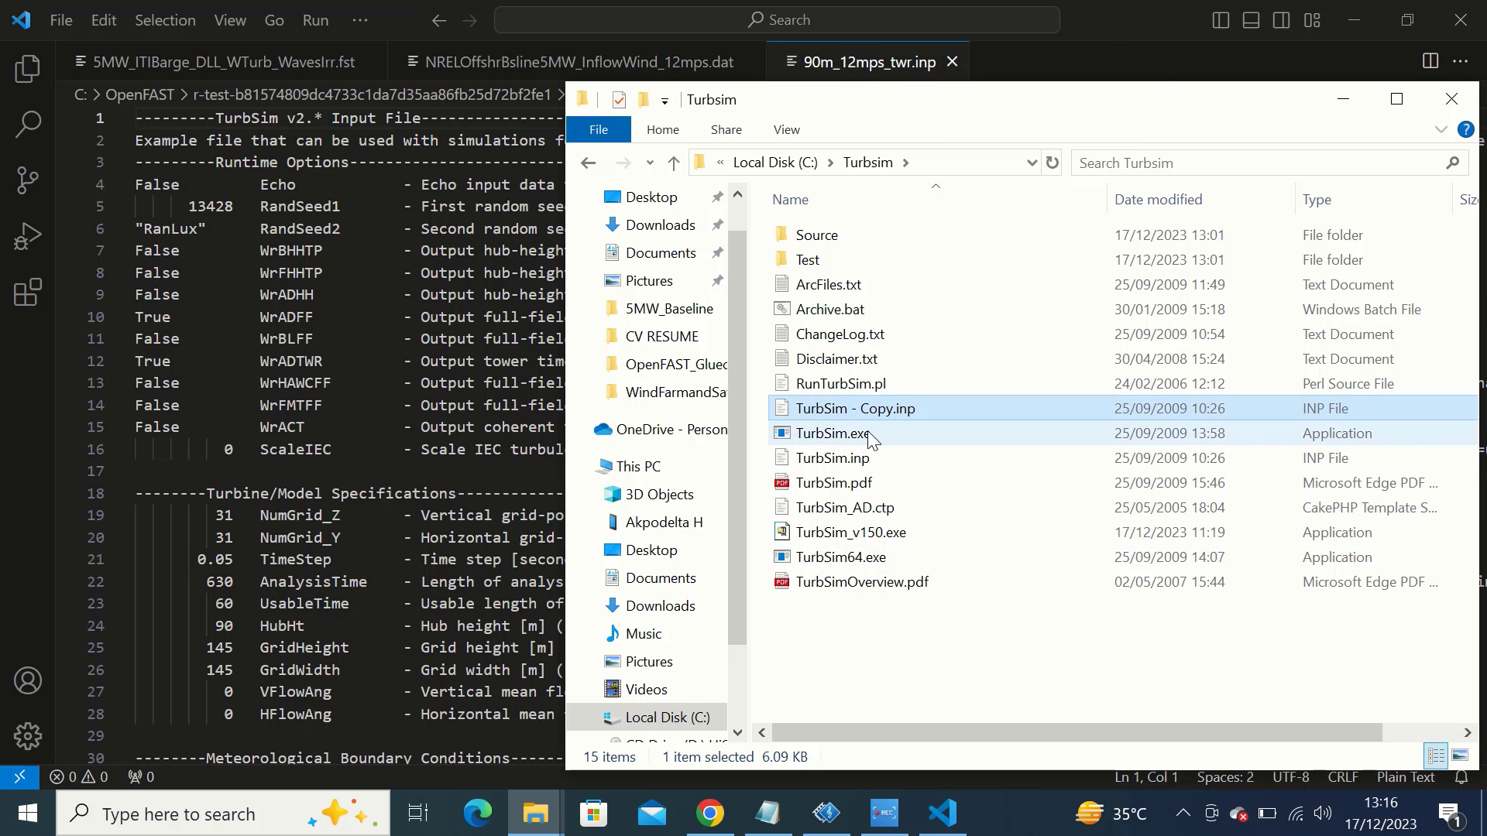
- Rename 'TurbSim - Copy.inp' to TurbSim90.inp
{"action": "right_click", "coordinate": [883, 409]}
{"action": "left_click", "coordinate": [939, 356]}
{"action": "left_click_drag", "start_coordinate": [894, 409], "coordinate": [862, 408]}
{"action": "key", "text": "BackSpace"}
{"action": "key", "text": "BackSpace"}
{"action": "key", "text": "BackSpace"}
{"action": "key", "text": "BackSpace"}
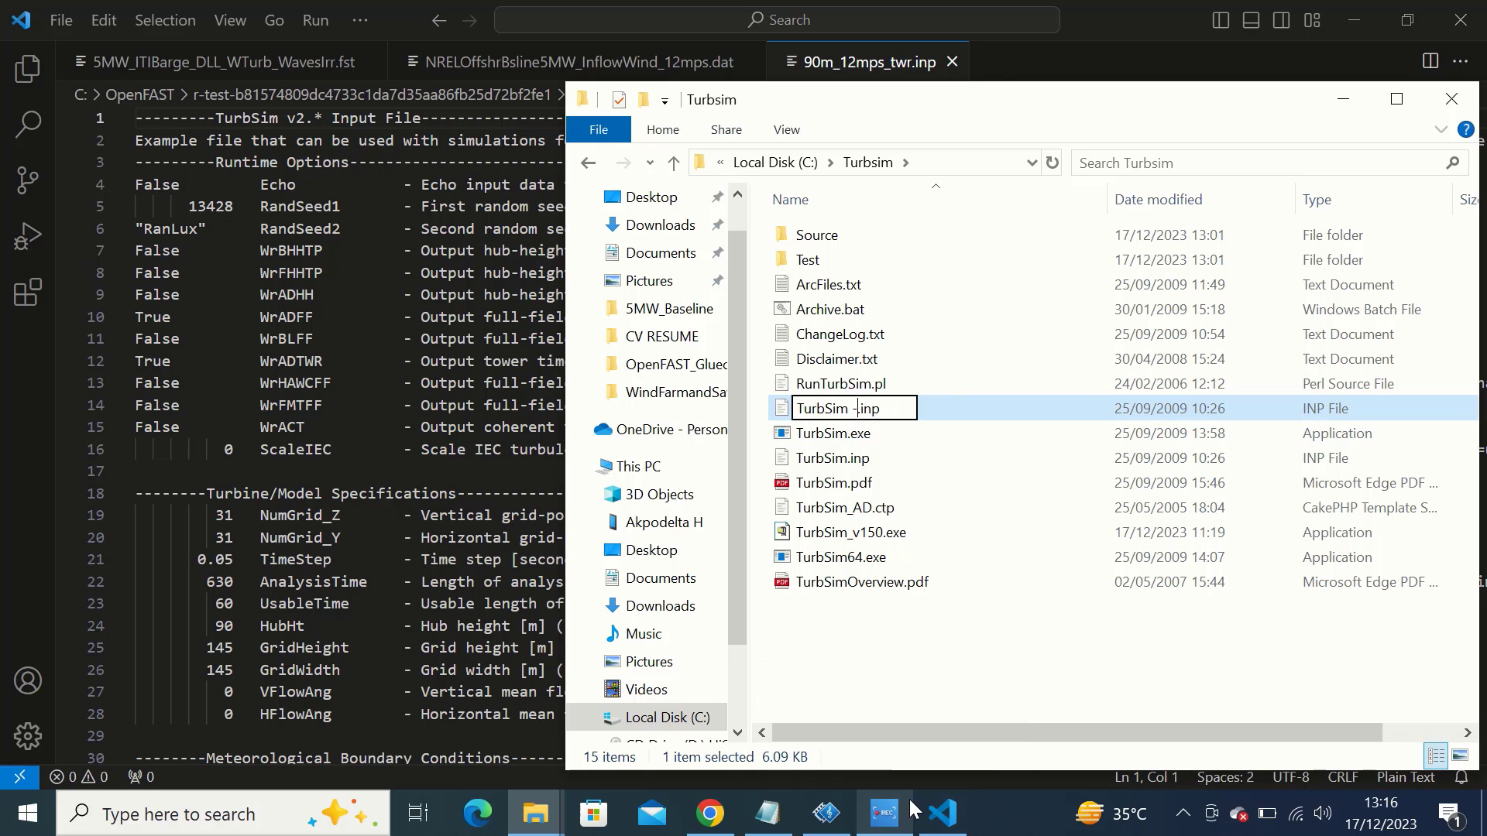
{"action": "type", "text": "95"}
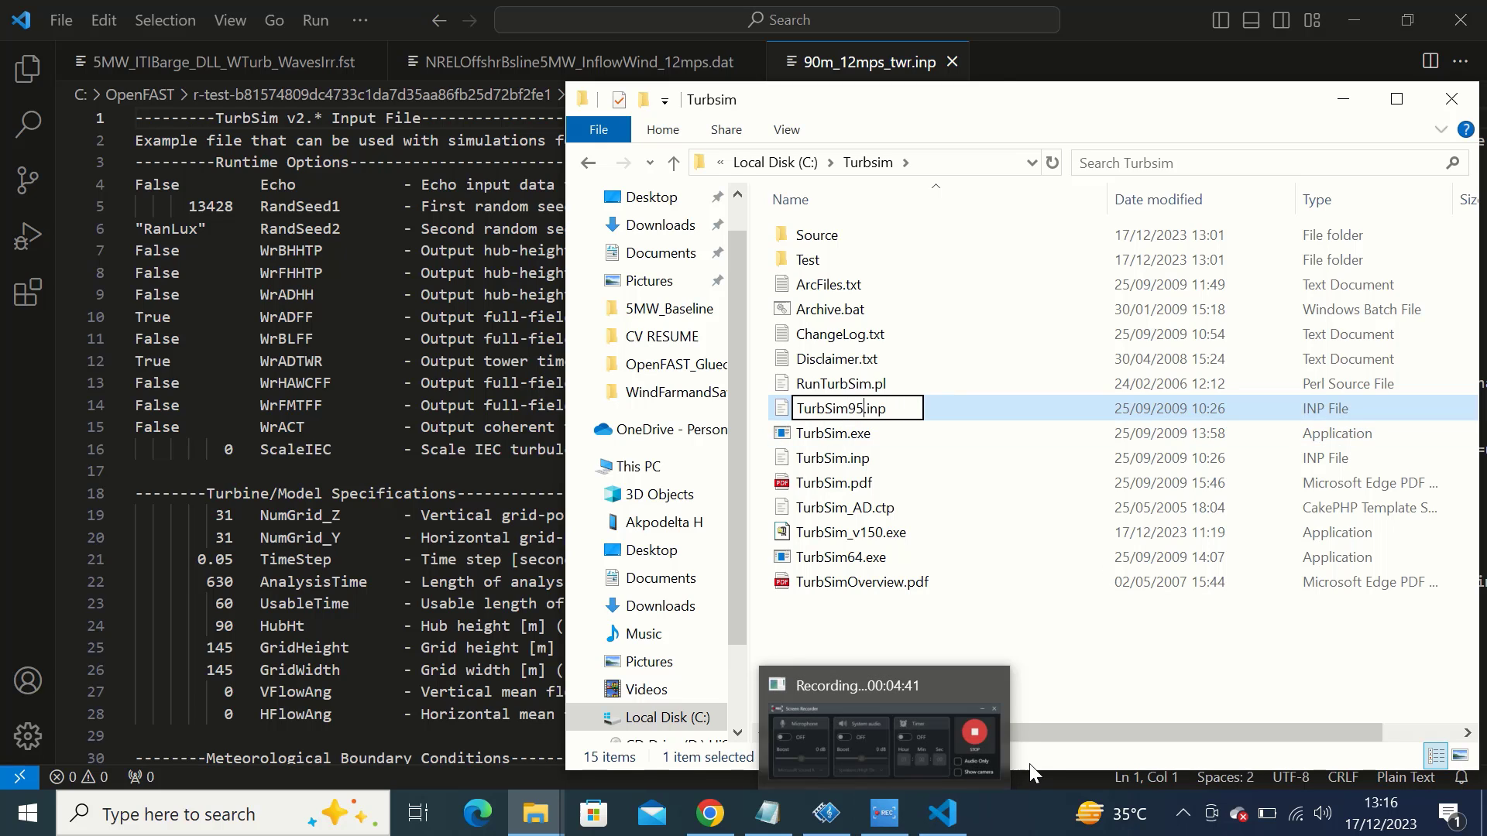
{"action": "key", "text": "BackSpace"}
{"action": "type", "text": "0"}
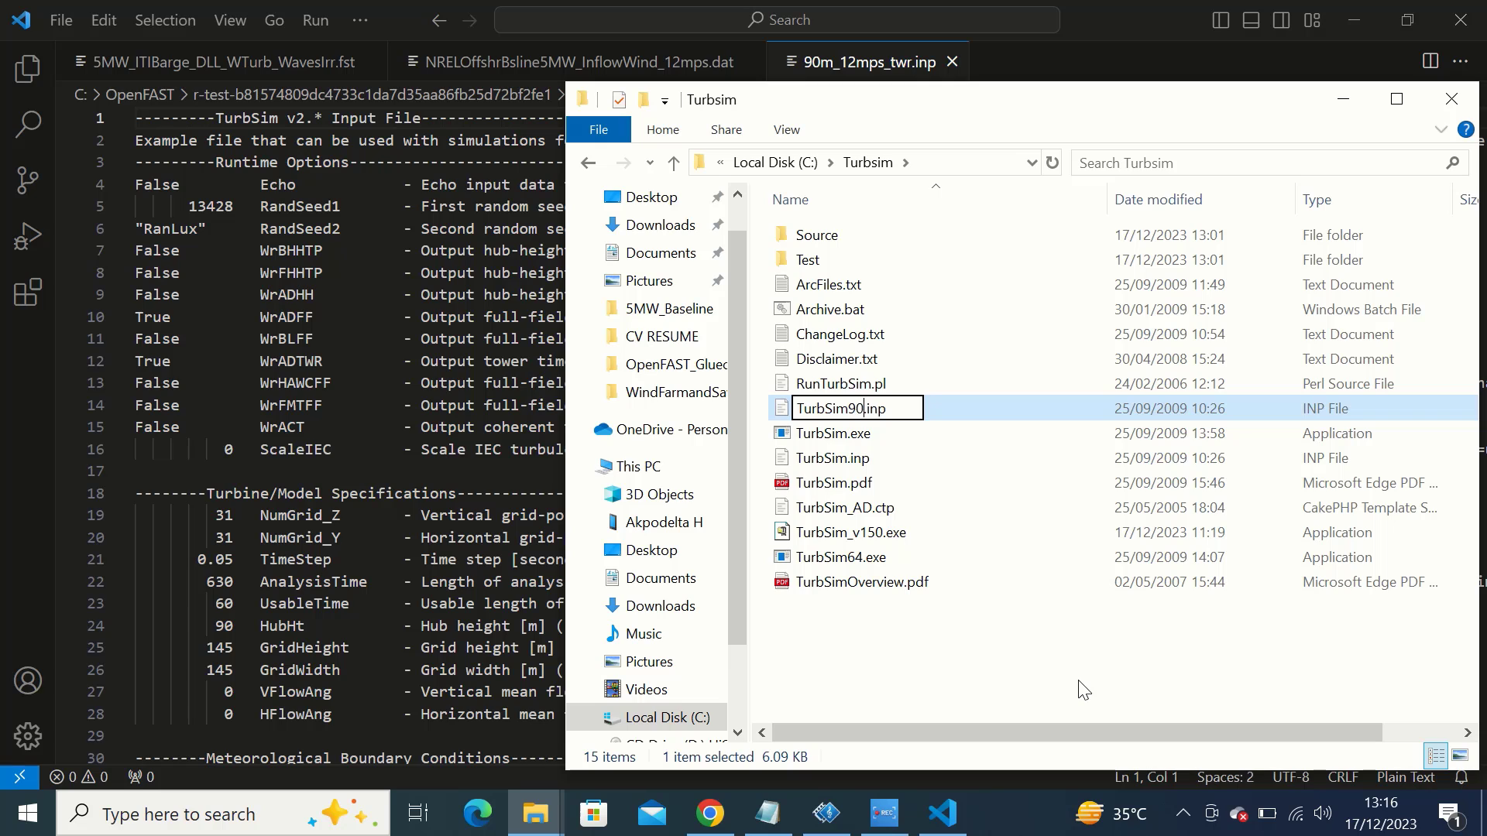
{"action": "left_click", "coordinate": [908, 671]}
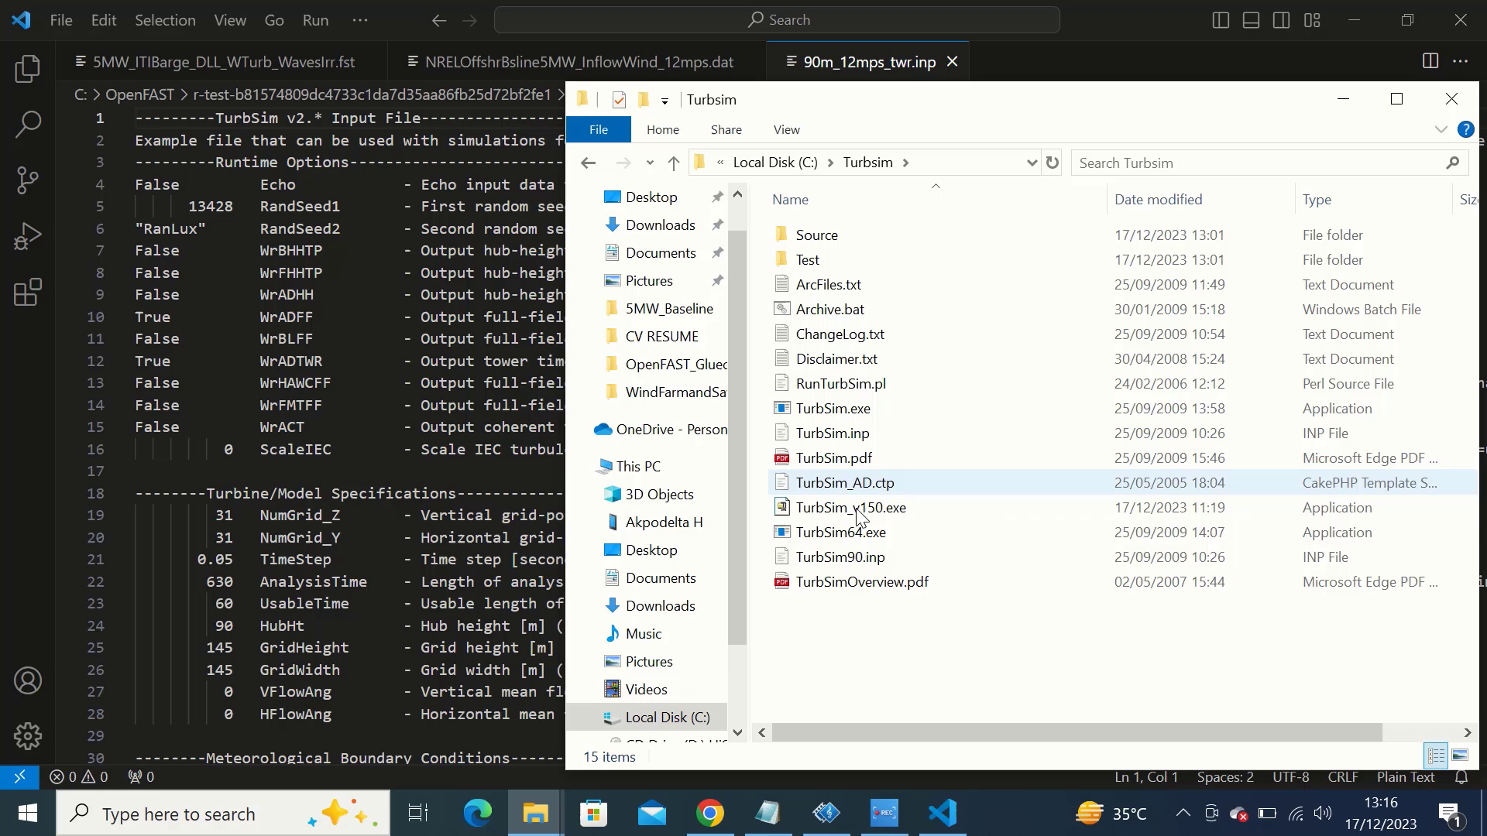
- Open TurbSim90.inp in the editor
{"action": "left_click", "coordinate": [859, 571]}
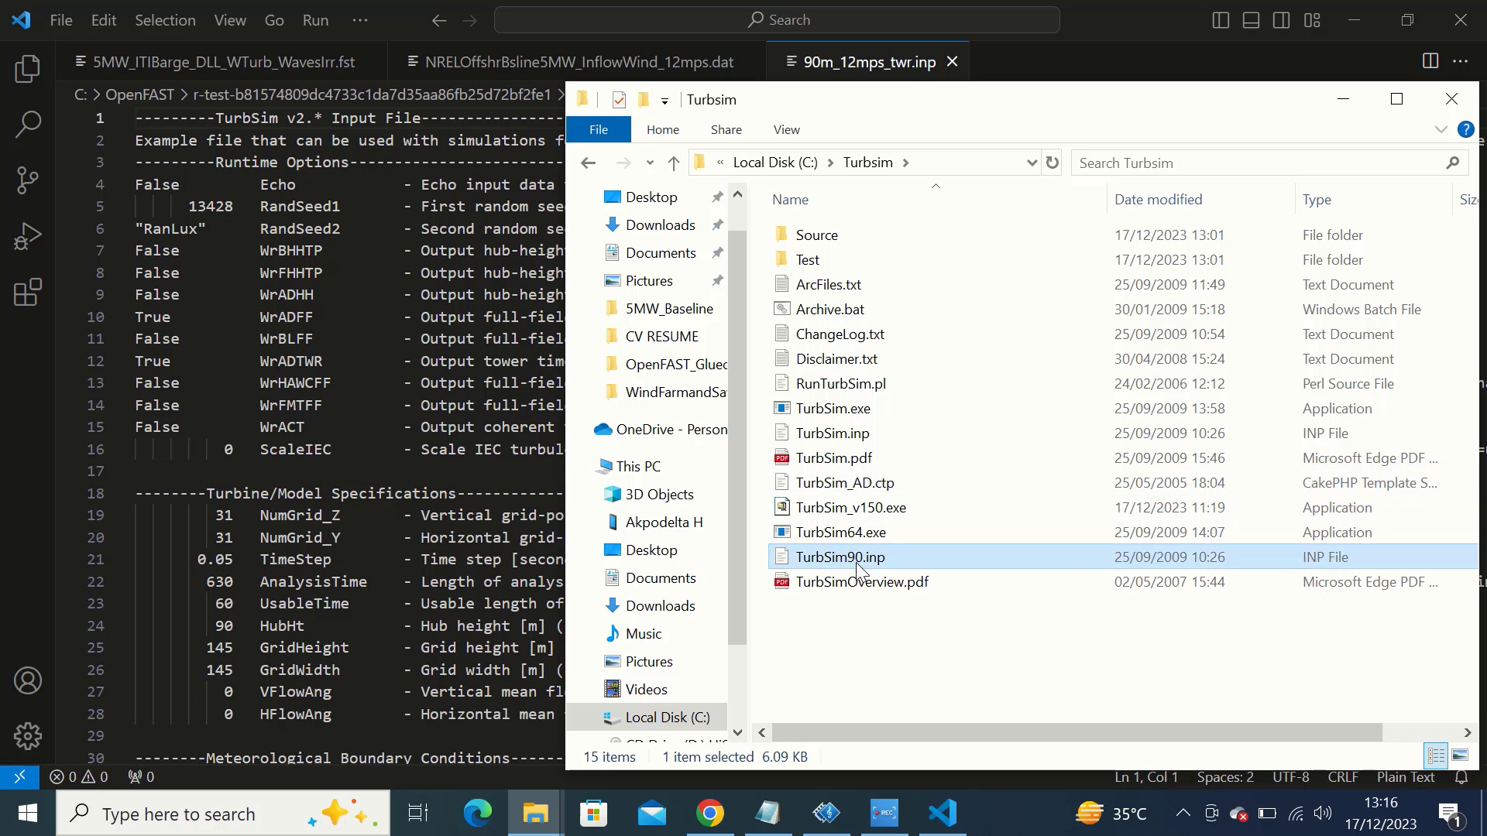
{"action": "right_click", "coordinate": [857, 565]}
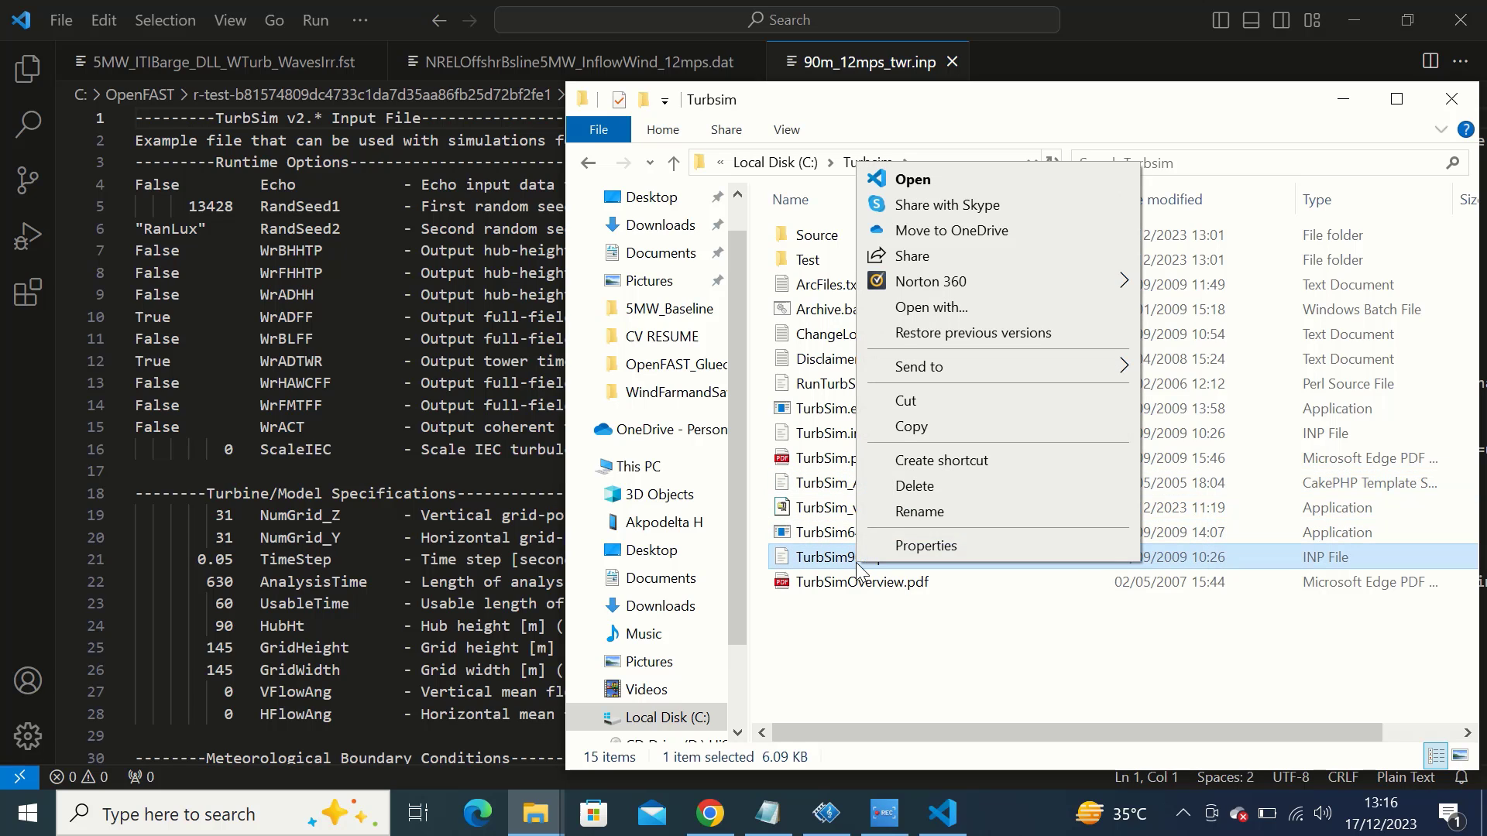
{"action": "left_click", "coordinate": [959, 179]}
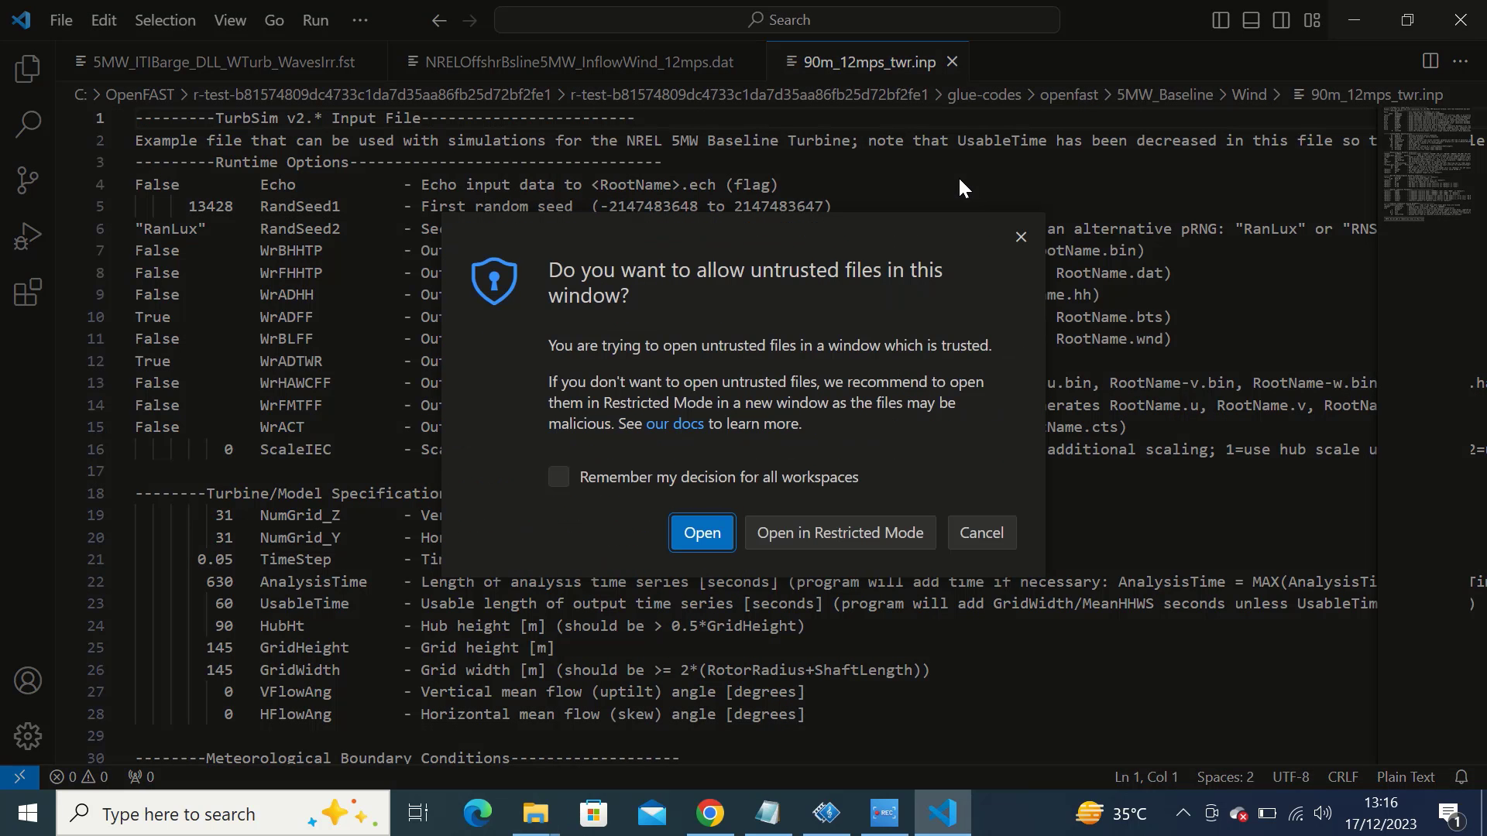
- Allow TurbSim90.inp to open, scroll through its settings and highlight the WrADFF line 9
{"action": "left_click", "coordinate": [709, 538]}
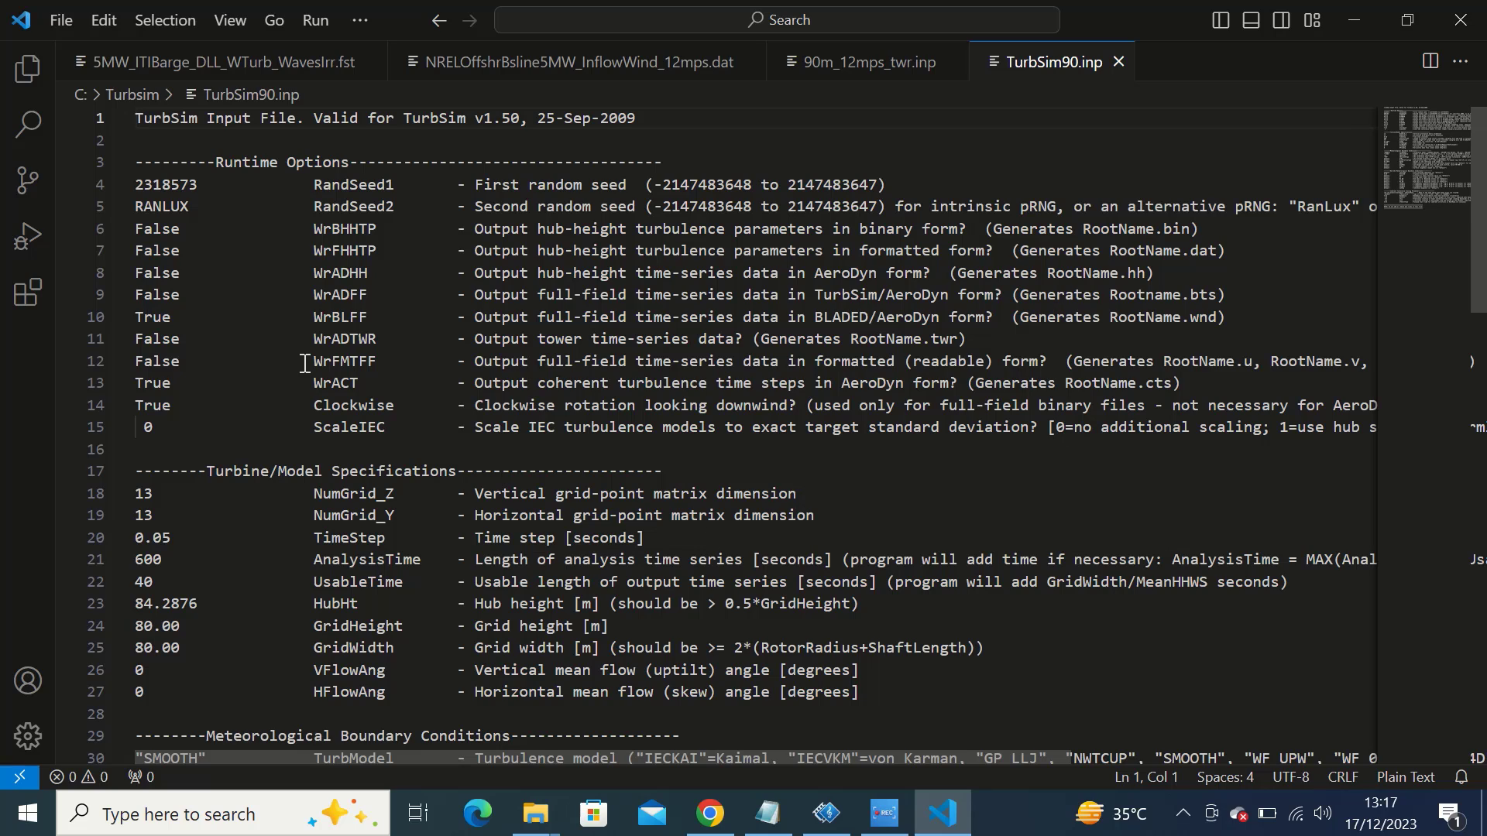
{"action": "scroll", "coordinate": [449, 515], "scroll_direction": "down", "scroll_amount": 20}
{"action": "scroll", "coordinate": [452, 506], "scroll_direction": "up", "scroll_amount": 7}
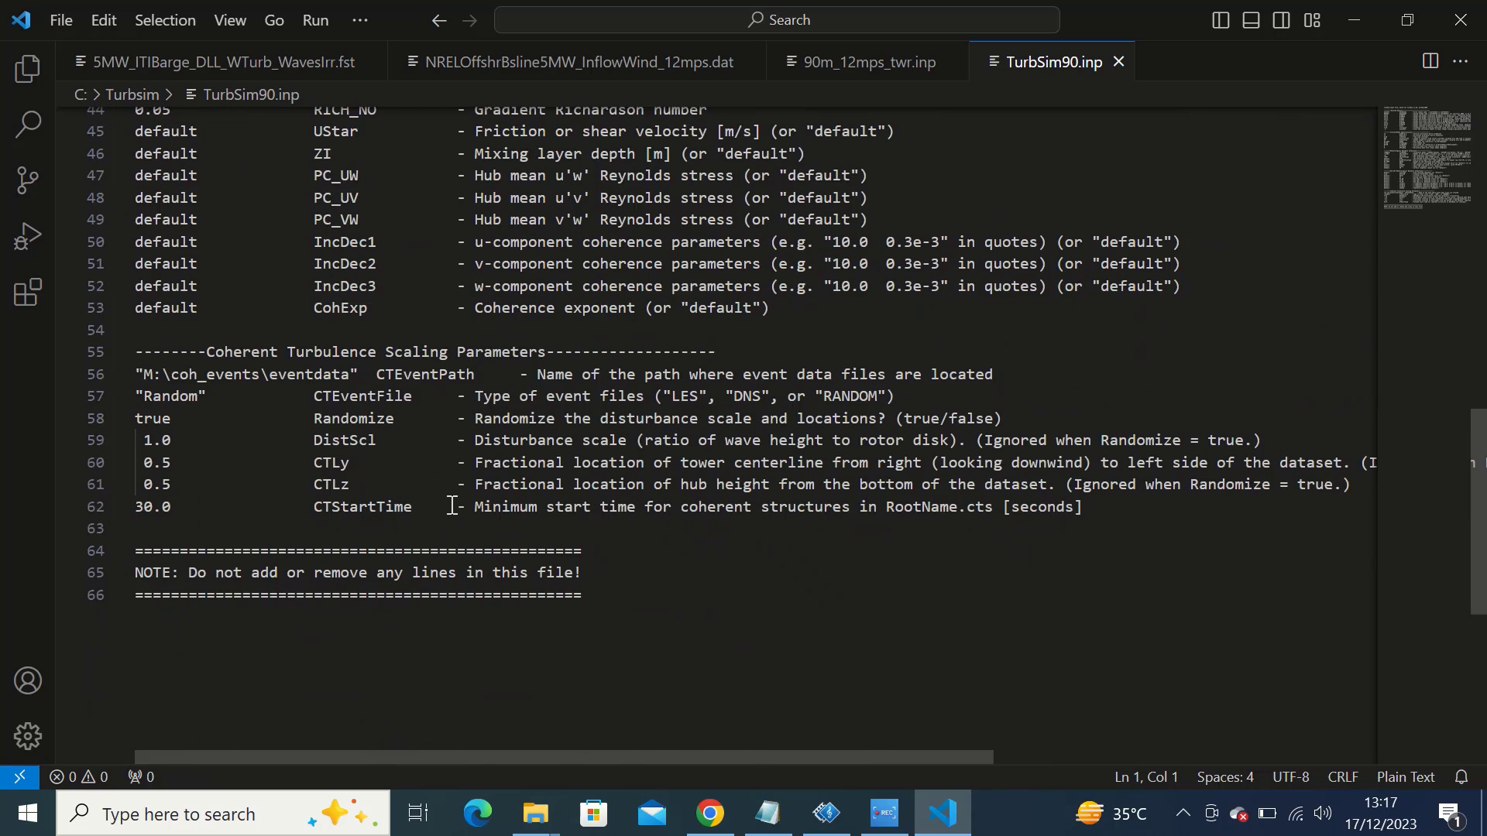
{"action": "scroll", "coordinate": [452, 507], "scroll_direction": "up", "scroll_amount": 14}
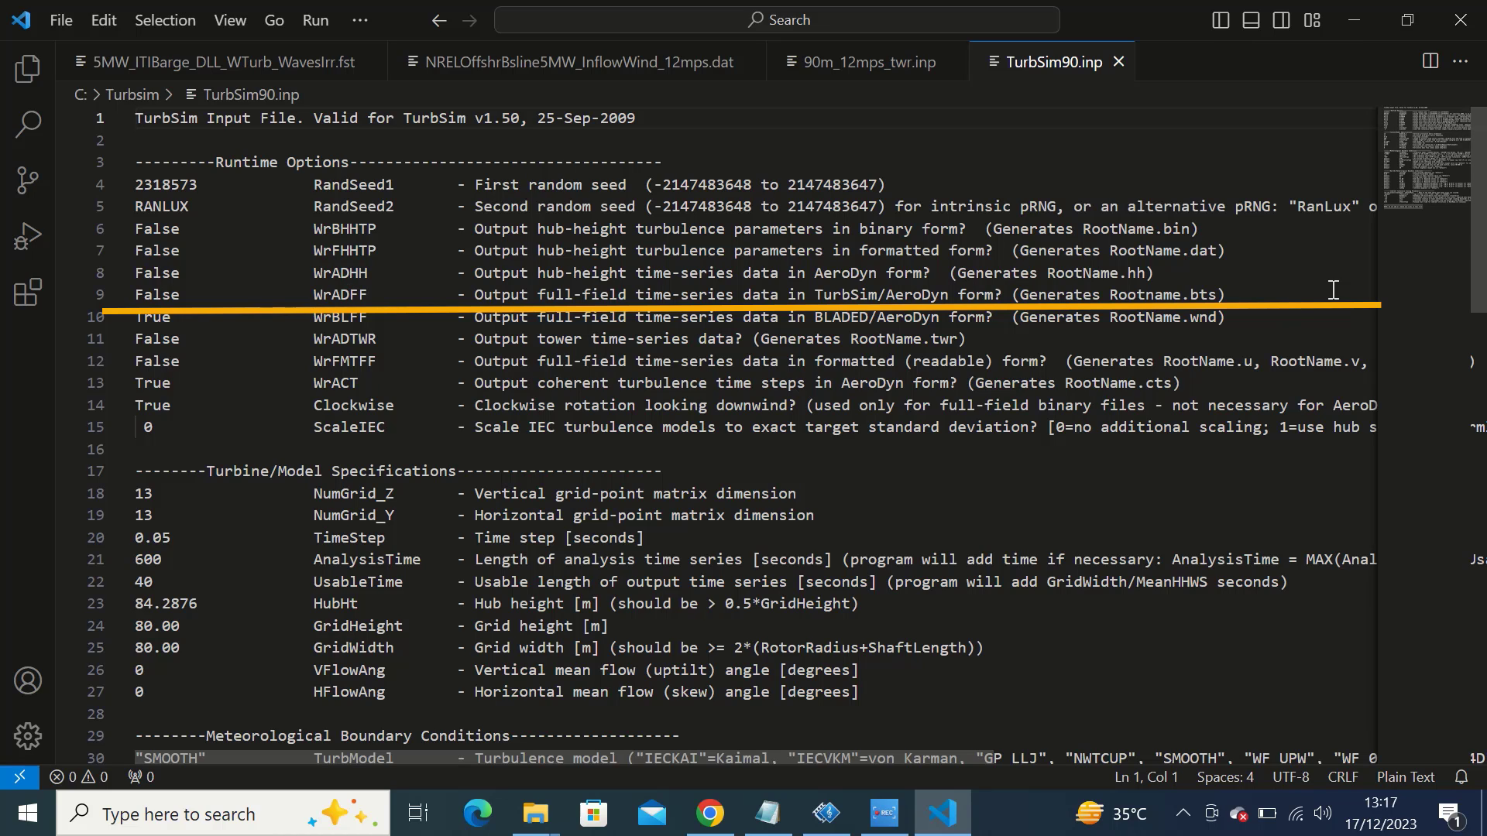
{"action": "left_click", "coordinate": [1236, 295]}
{"action": "left_click_drag", "start_coordinate": [1185, 295], "coordinate": [140, 304]}
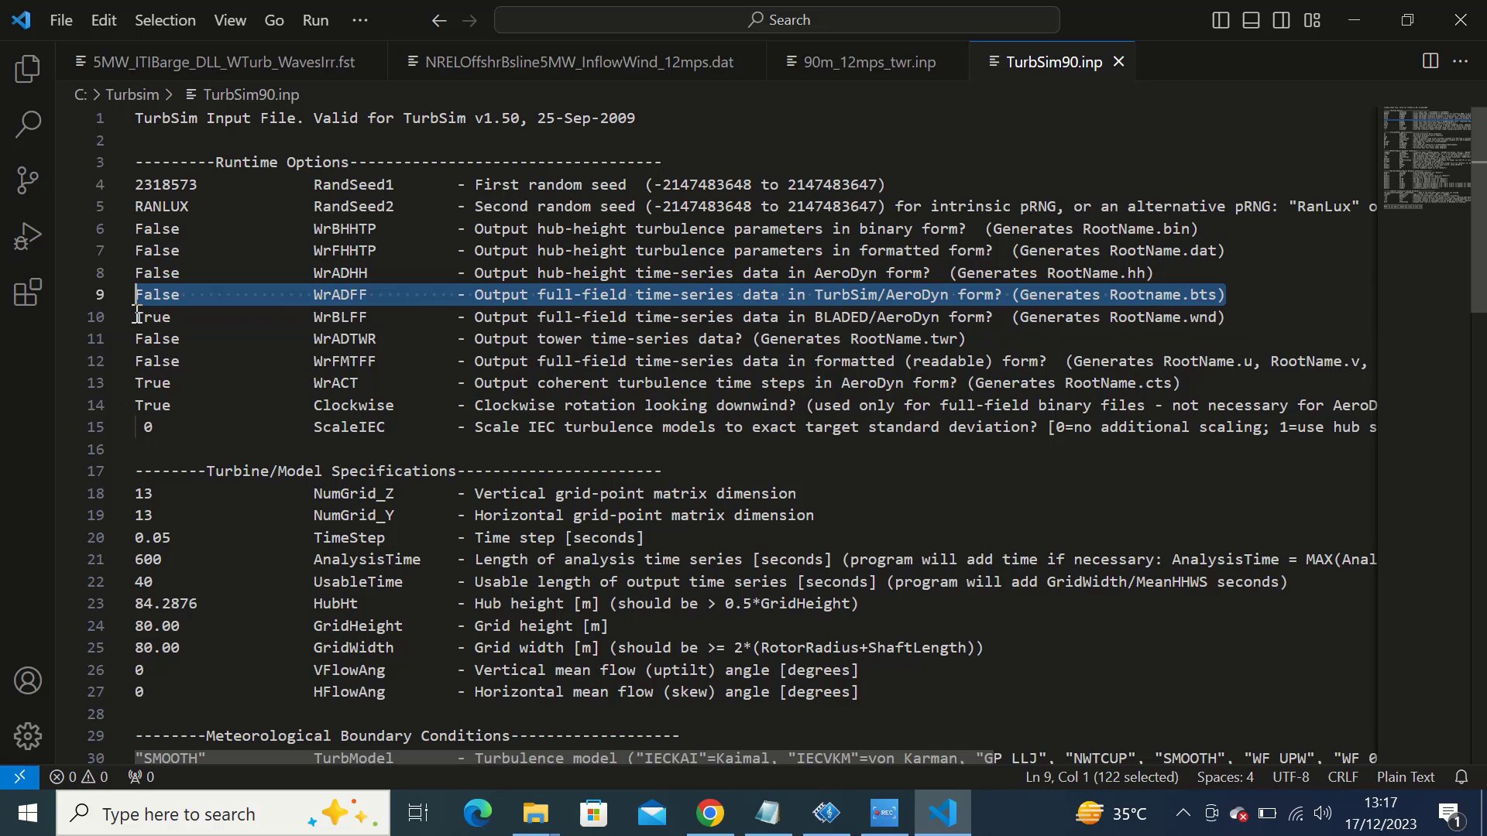
- Change WrADFF from False to True and WrBLFF from True to False in TurbSim90.inp
{"action": "left_click", "coordinate": [138, 310]}
{"action": "left_click_drag", "start_coordinate": [136, 296], "coordinate": [179, 300]}
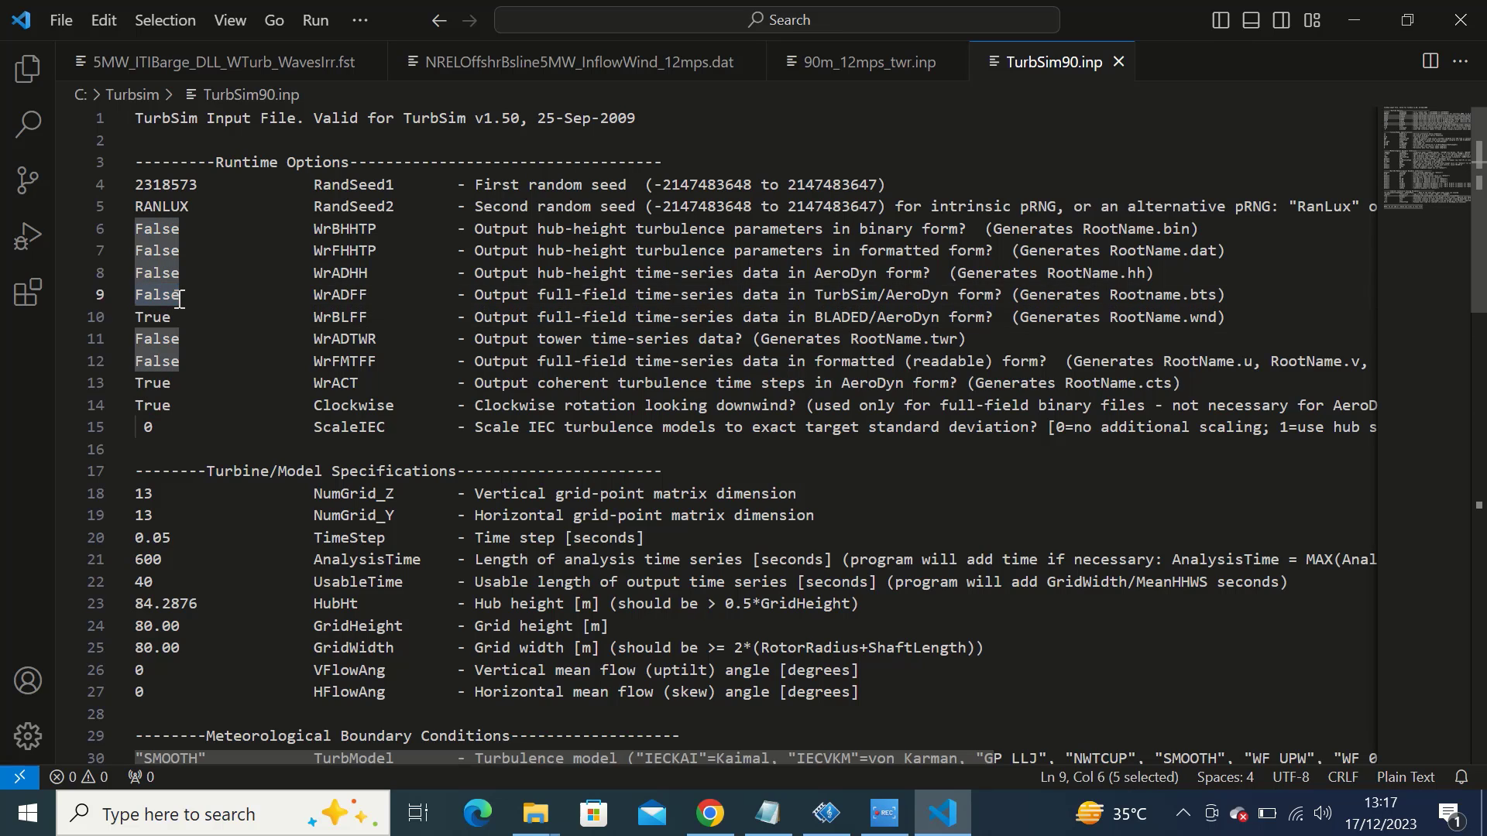
{"action": "type", "text": "Tru"}
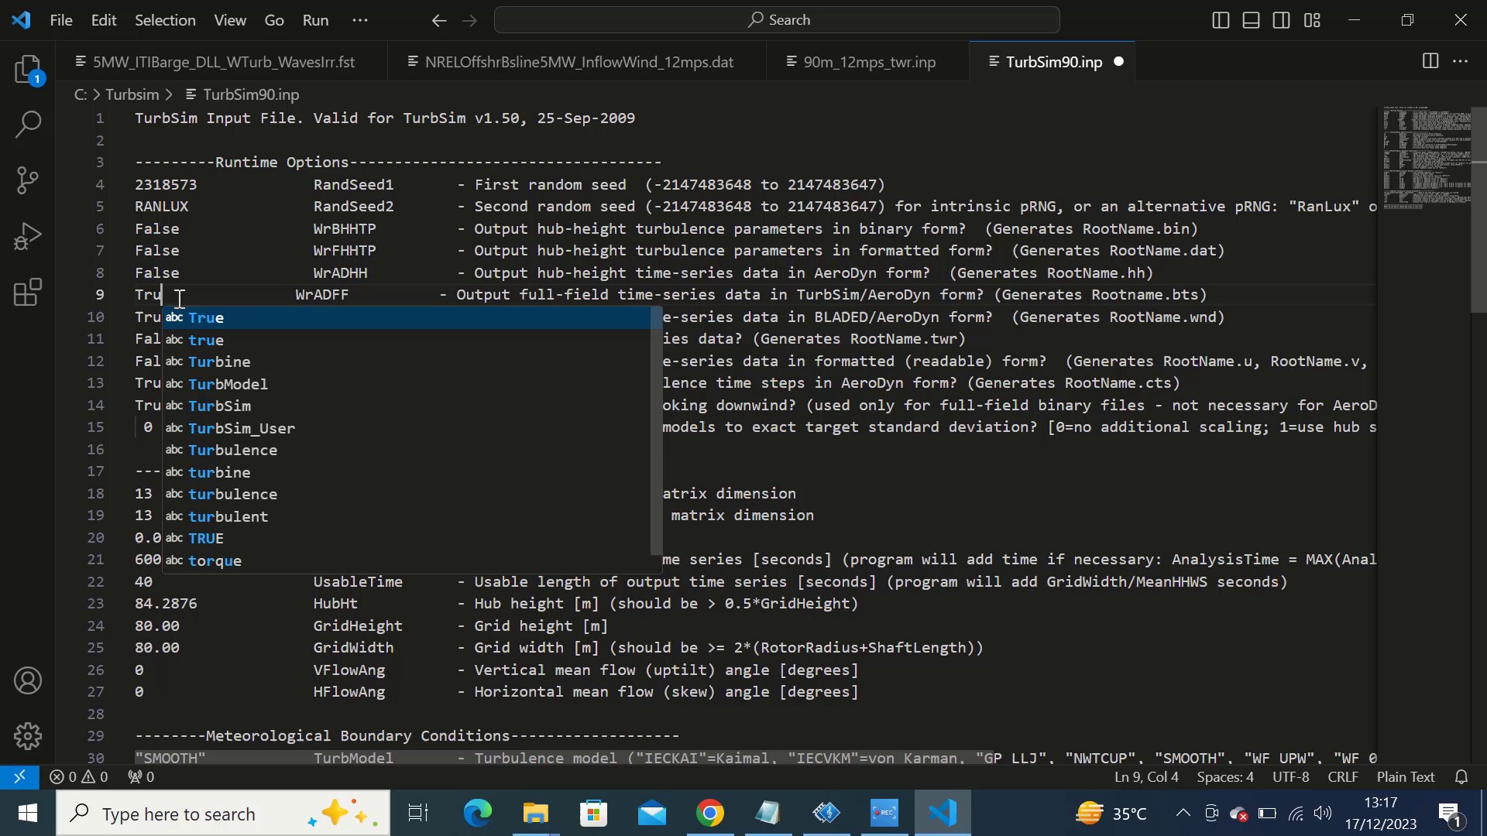
{"action": "type", "text": "e"}
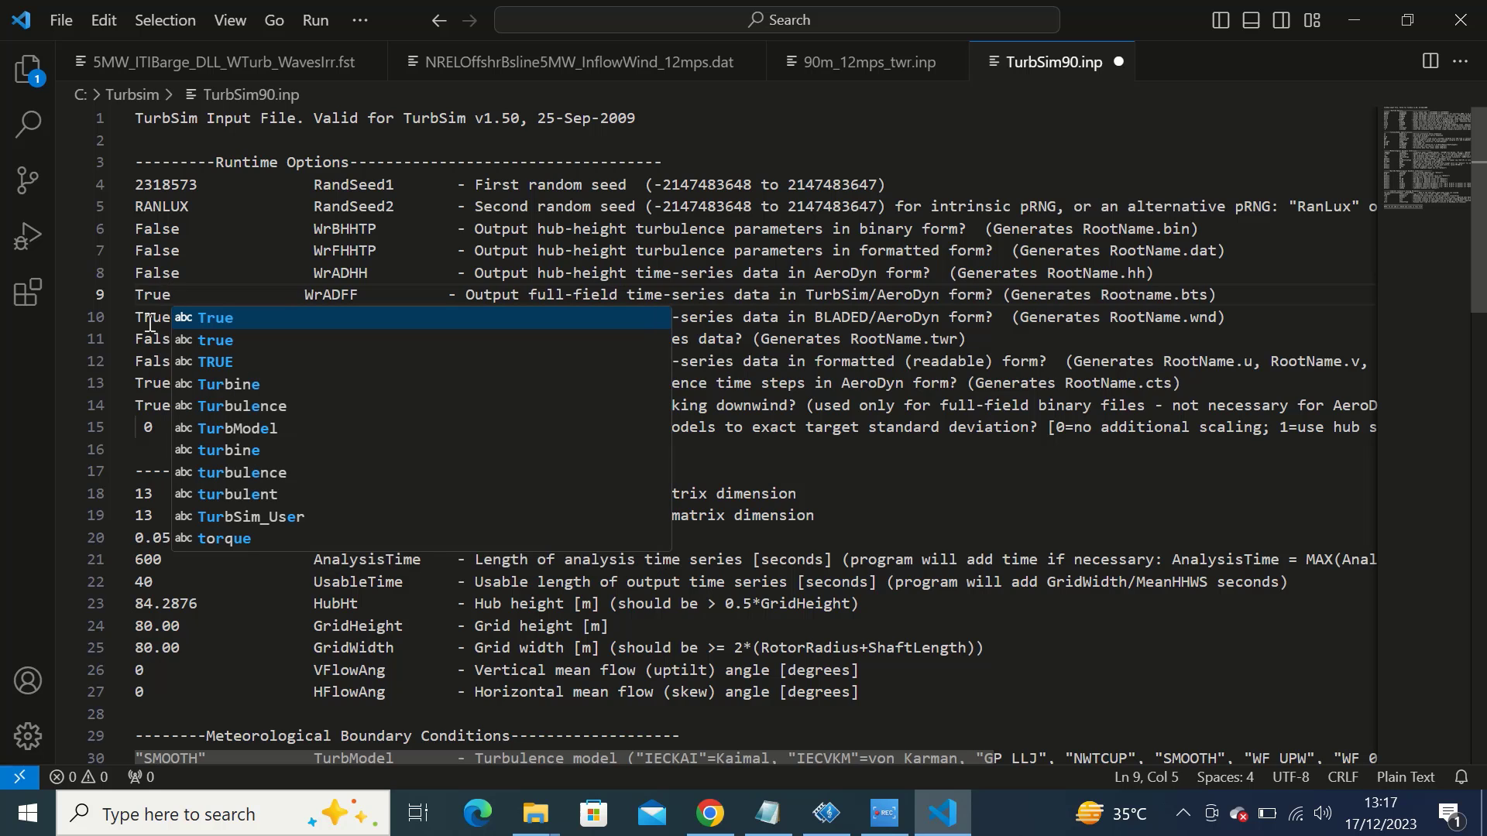
{"action": "left_click_drag", "start_coordinate": [136, 317], "coordinate": [172, 318]}
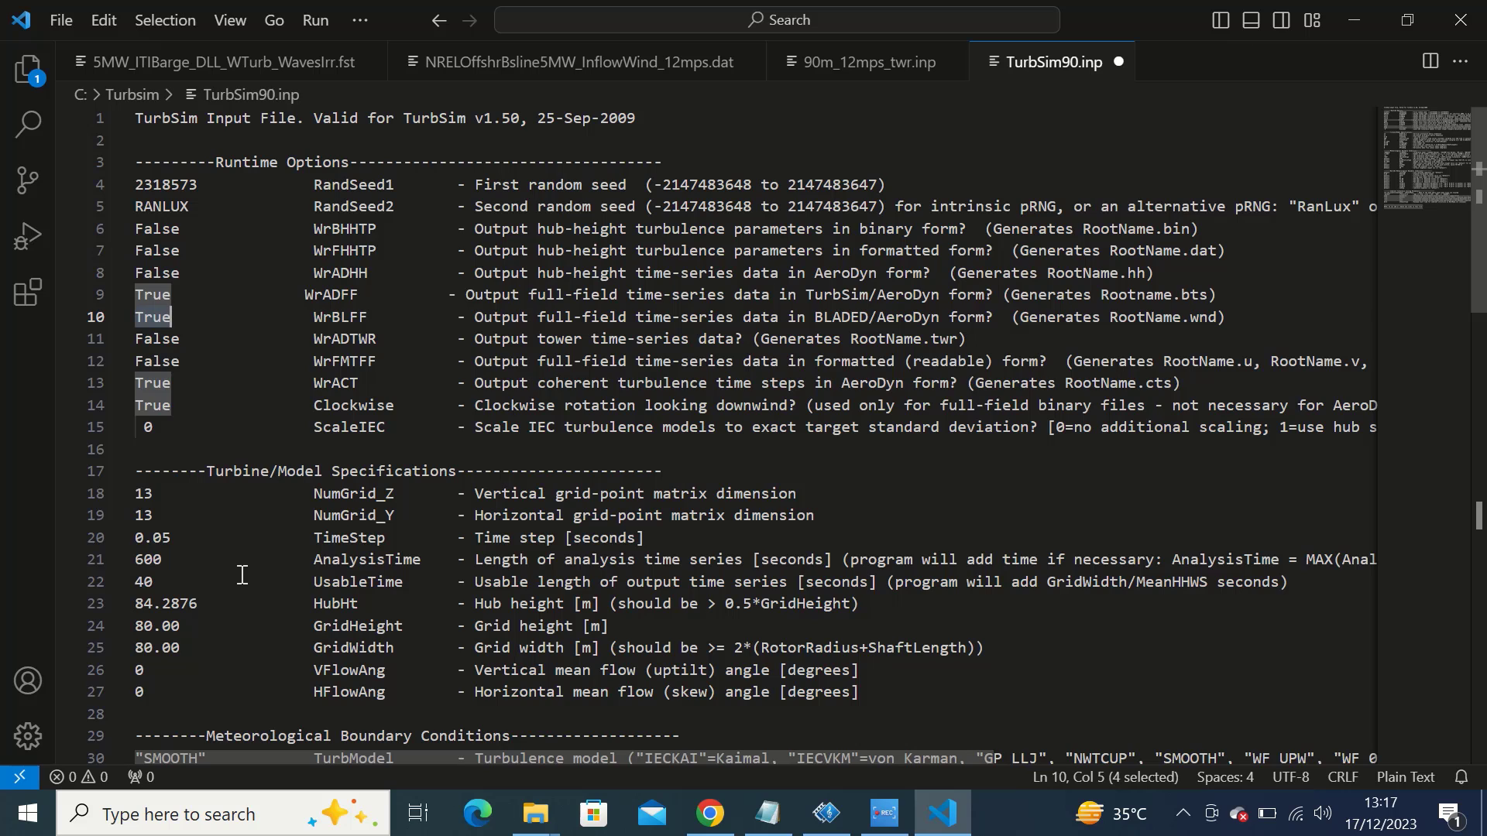
{"action": "type", "text": "Fal"}
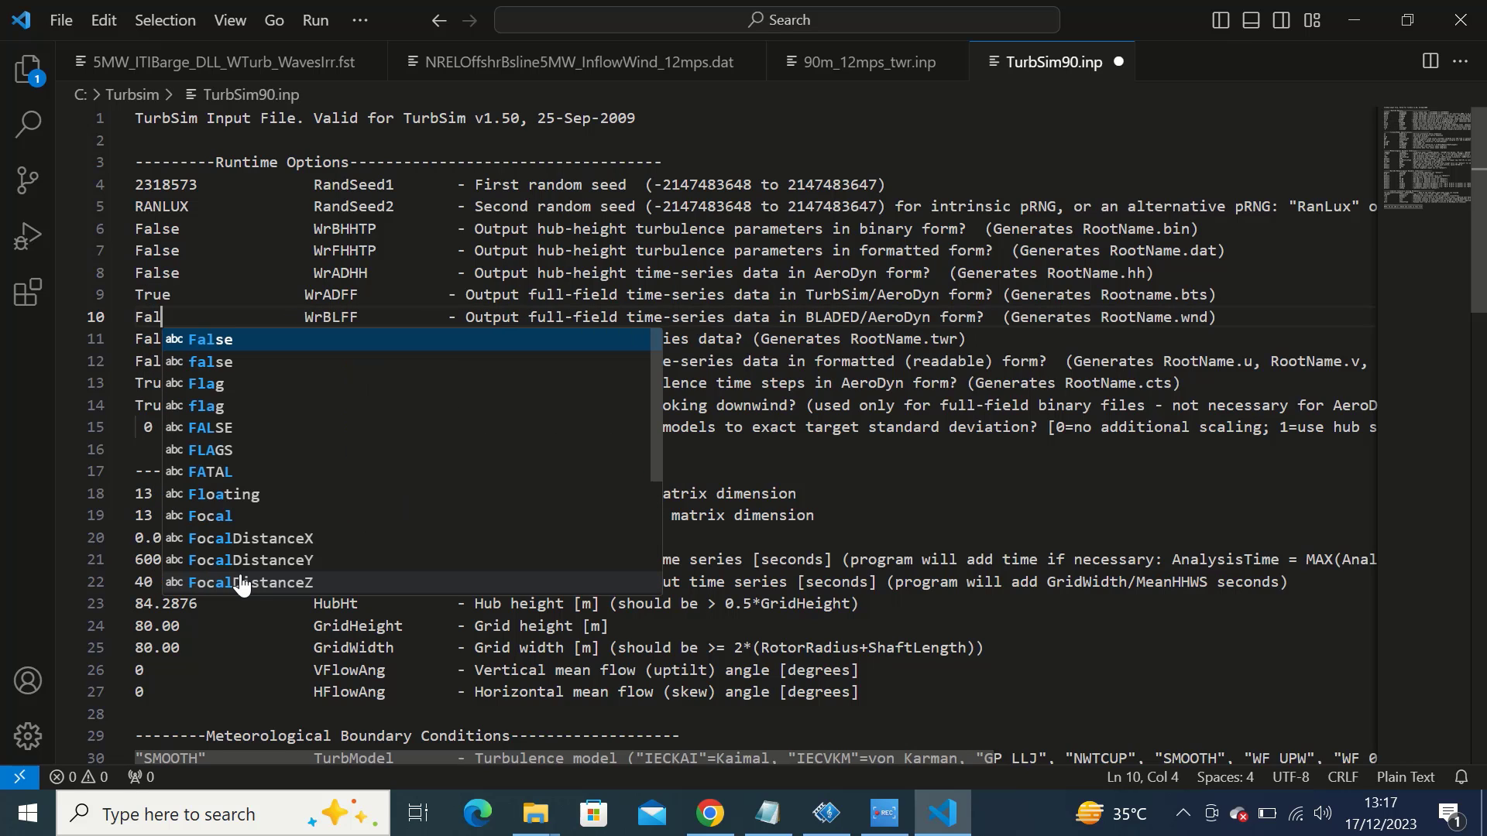
{"action": "type", "text": "se"}
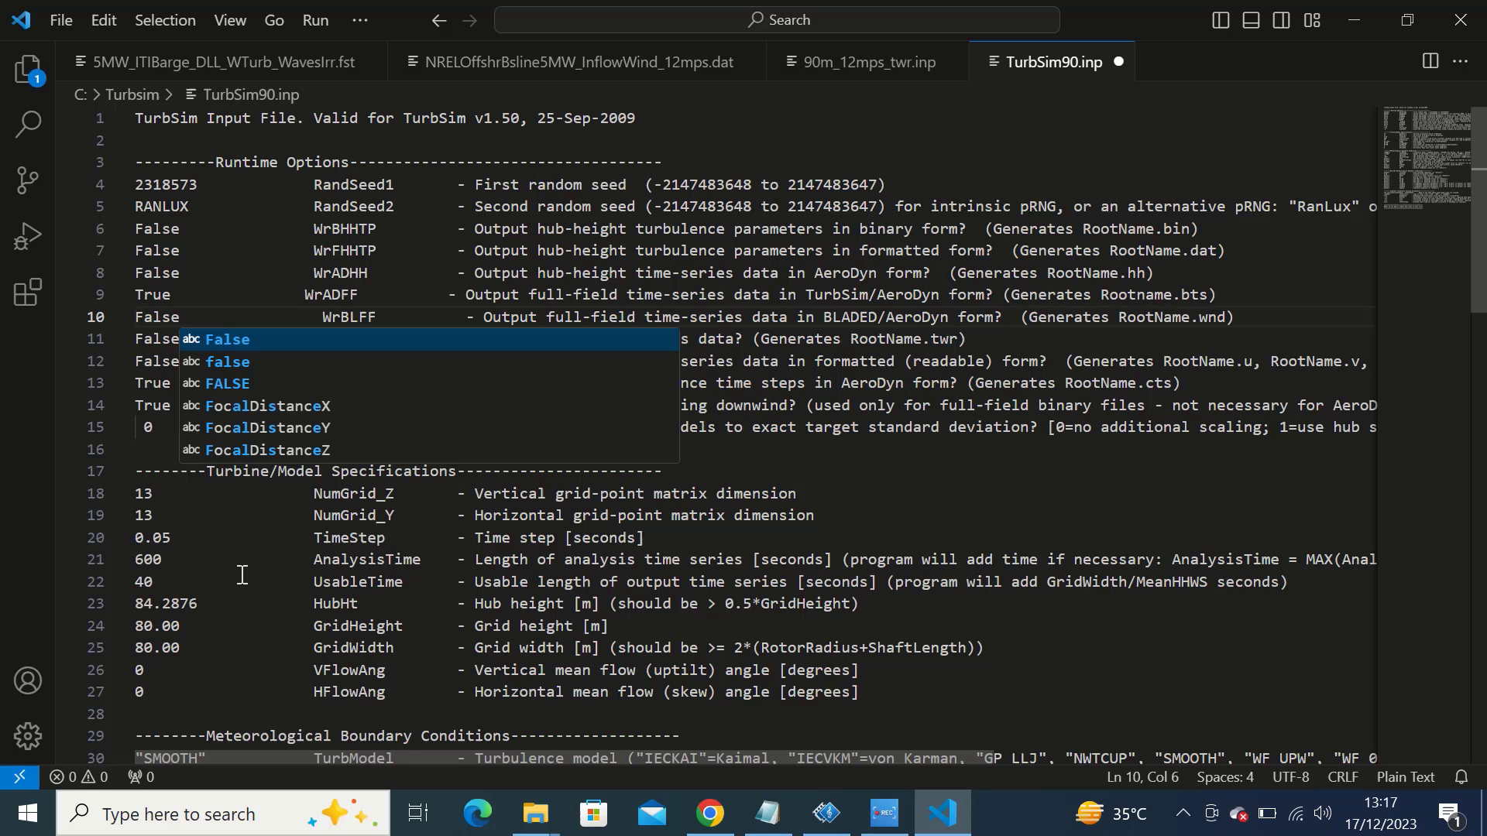
{"action": "left_click", "coordinate": [864, 532]}
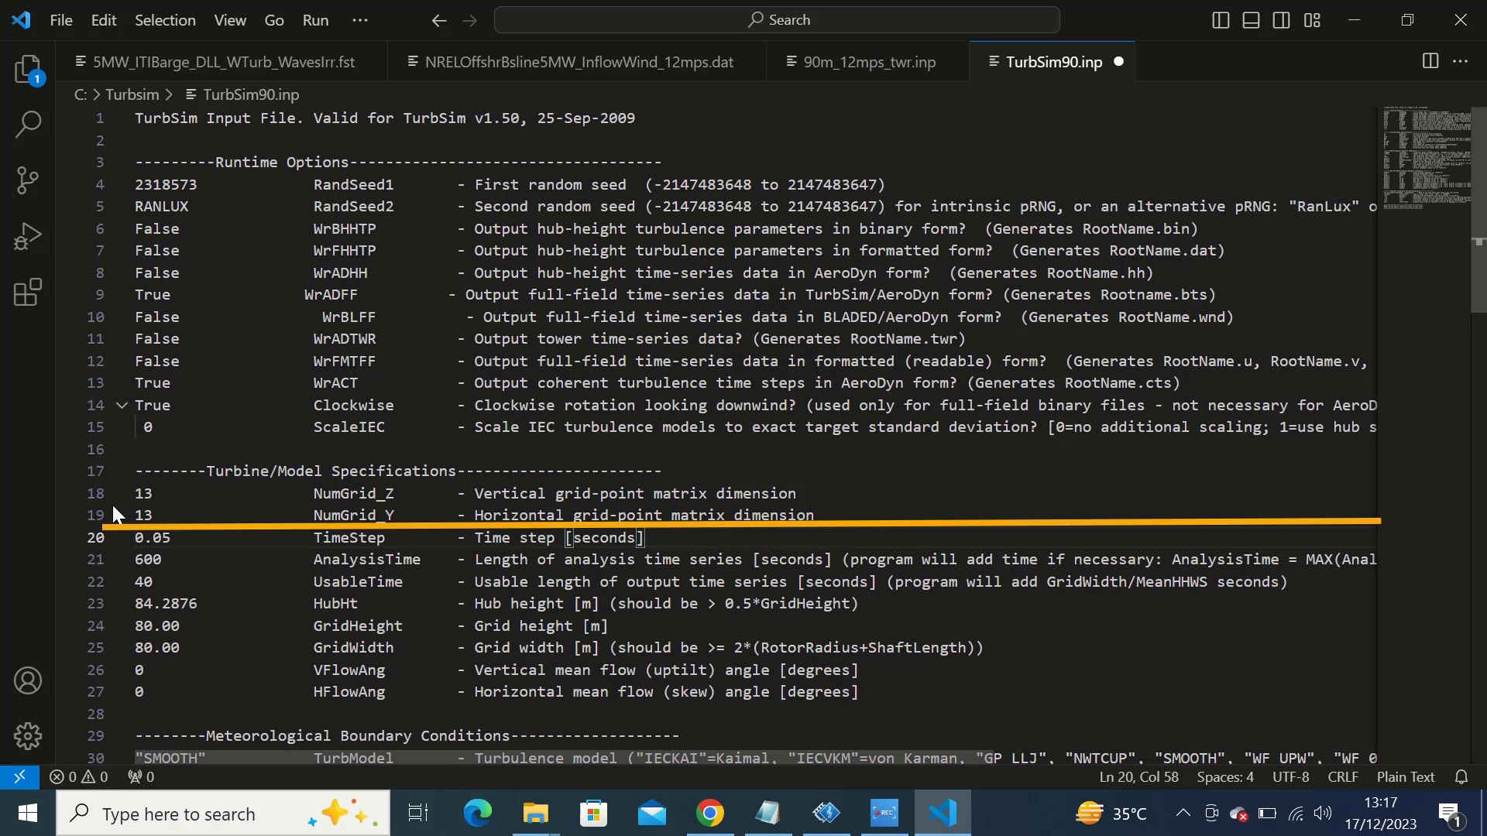
{"action": "left_click_drag", "start_coordinate": [161, 497], "coordinate": [125, 517]}
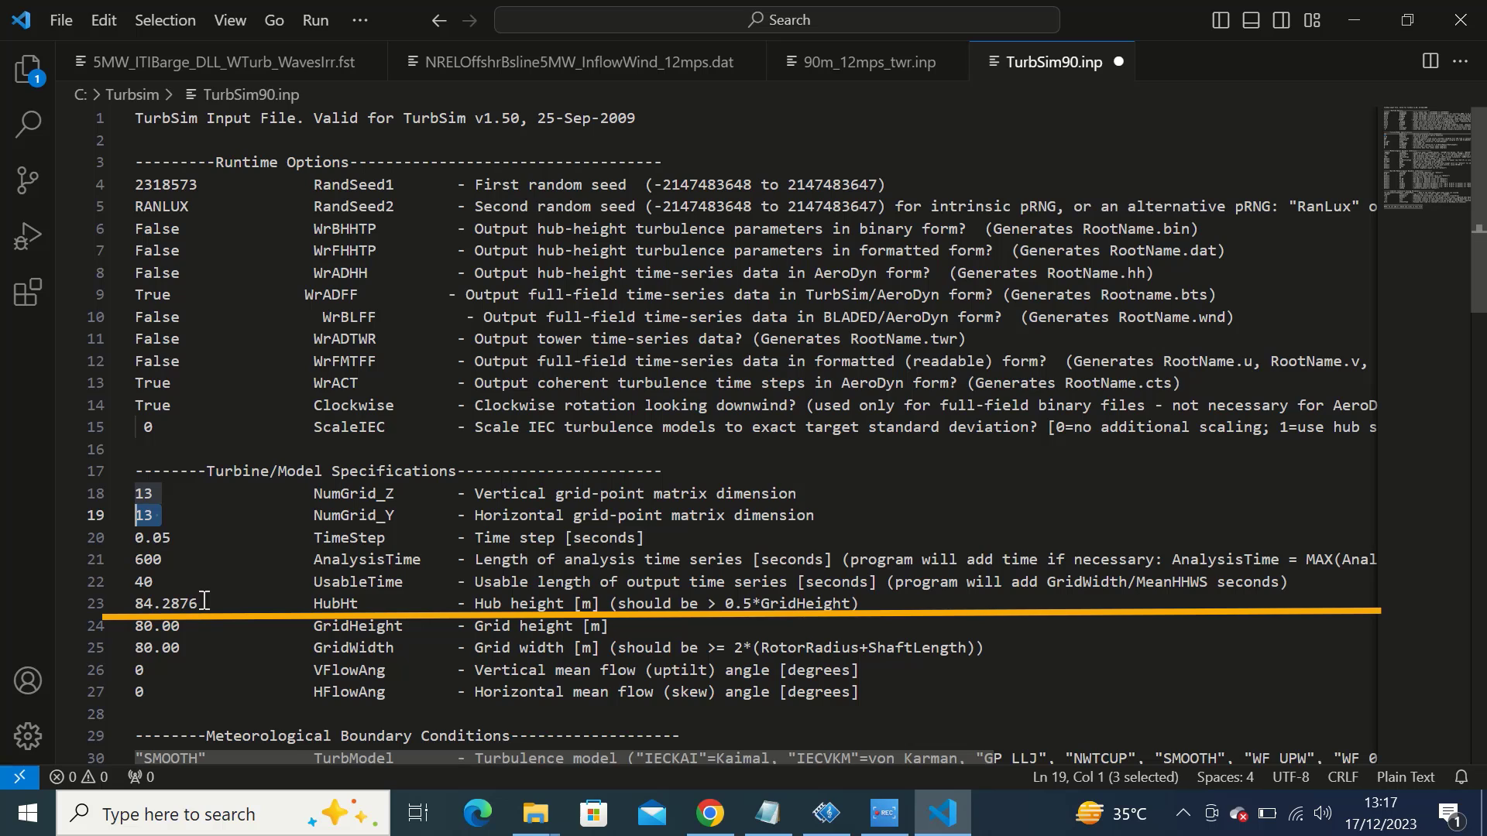
- Select the HubHt value 84.2876, then the GridHeight value 80 for replacement
{"action": "left_click_drag", "start_coordinate": [203, 601], "coordinate": [126, 602]}
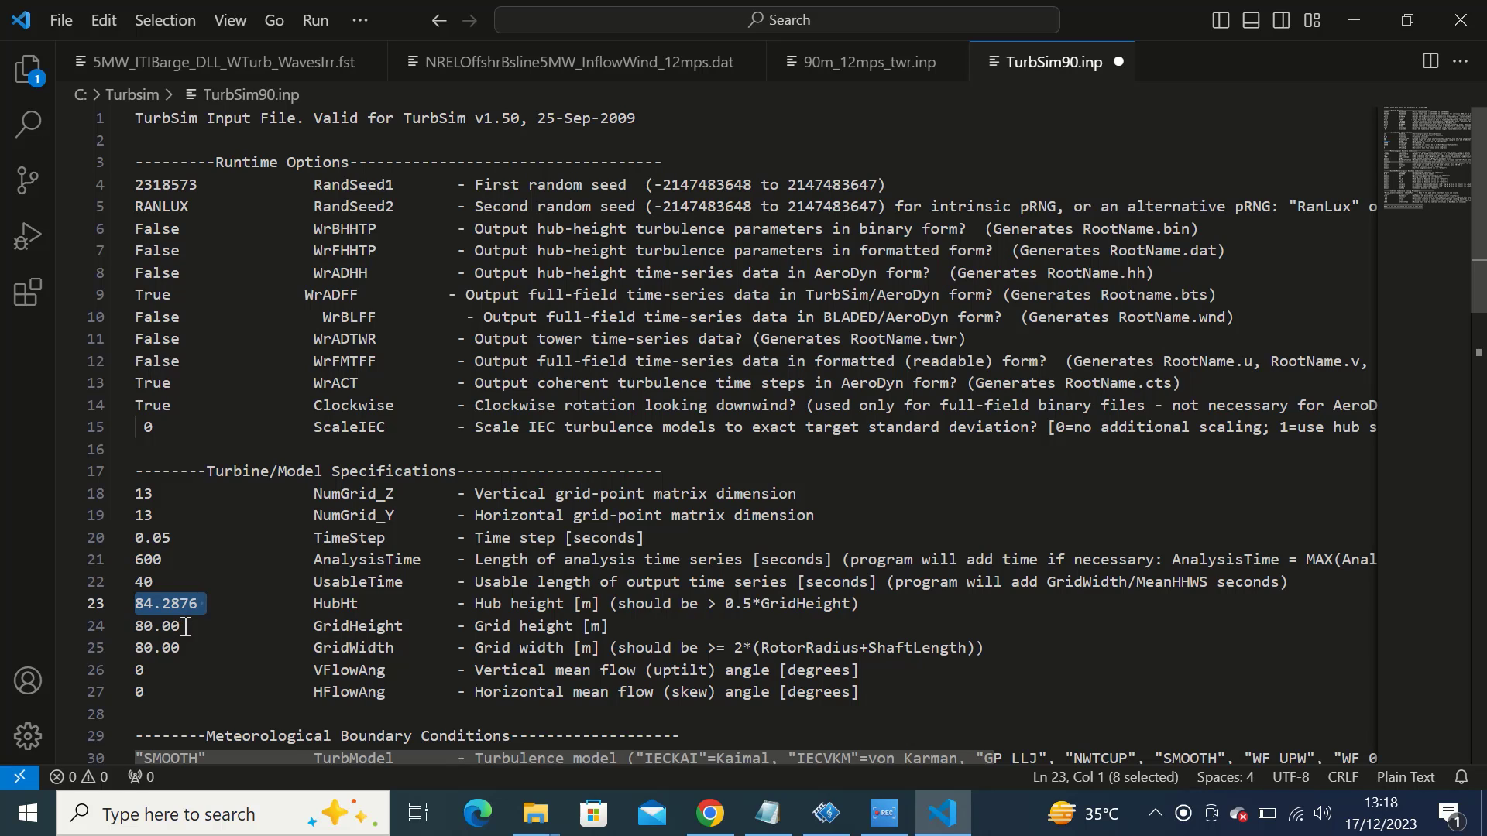
{"action": "left_click_drag", "start_coordinate": [134, 626], "coordinate": [152, 626]}
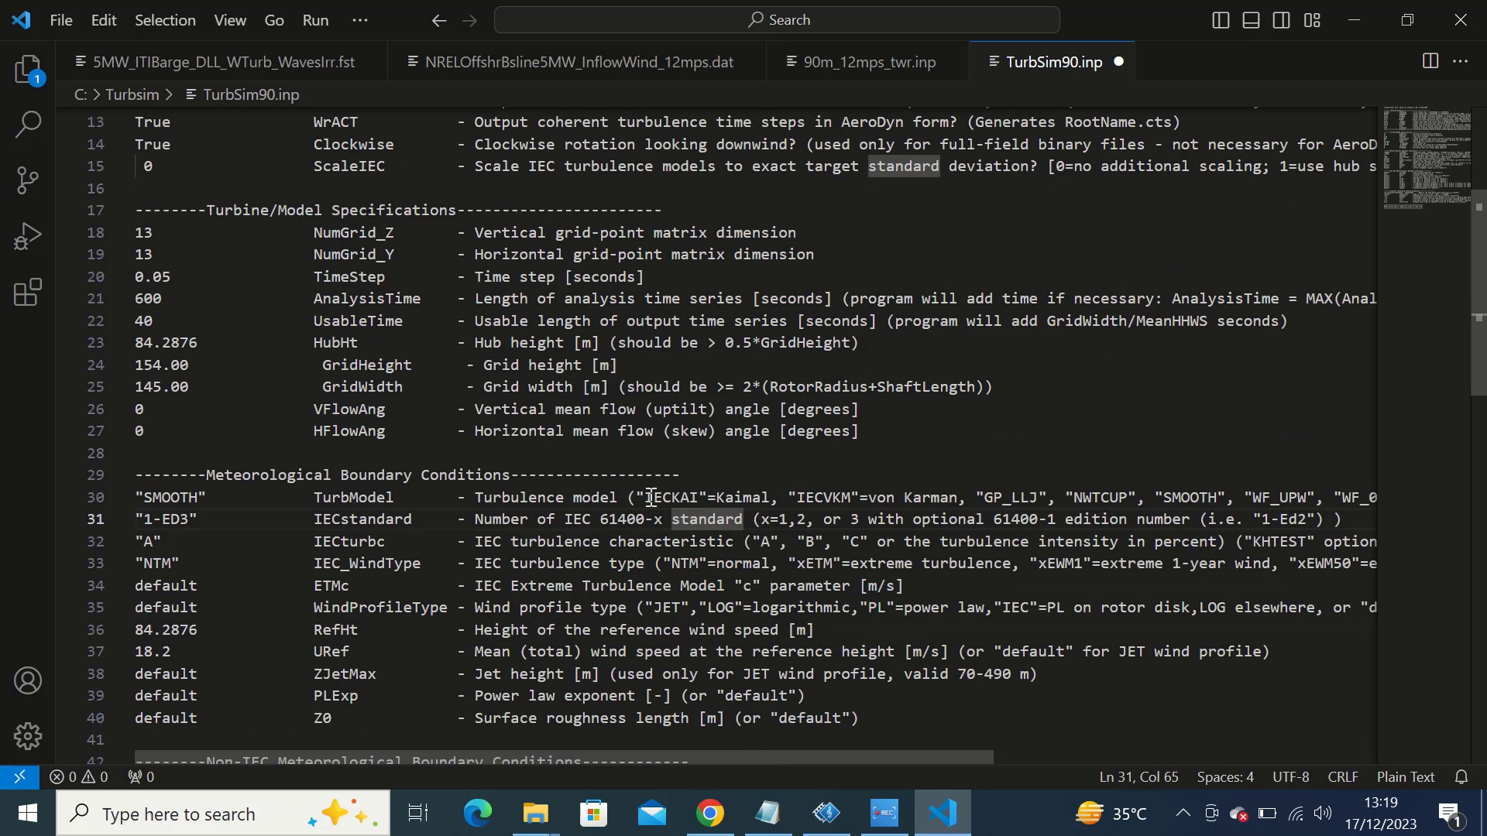
- Replace TurbModel SMOOTH with IECKAI copied from the comment, then close TurbSim90.inp
{"action": "left_click_drag", "start_coordinate": [644, 497], "coordinate": [699, 498]}
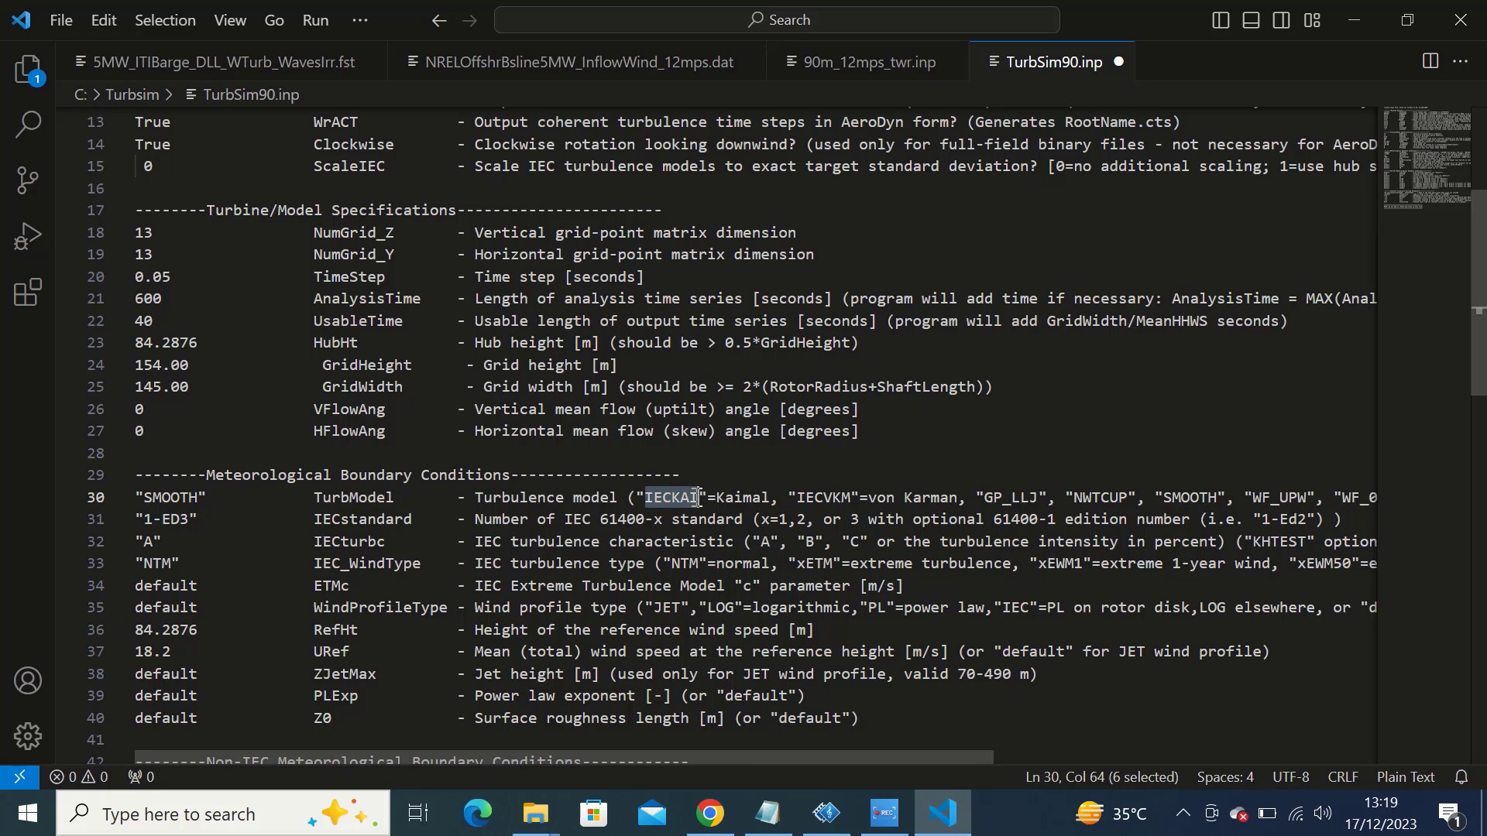
{"action": "right_click", "coordinate": [689, 500]}
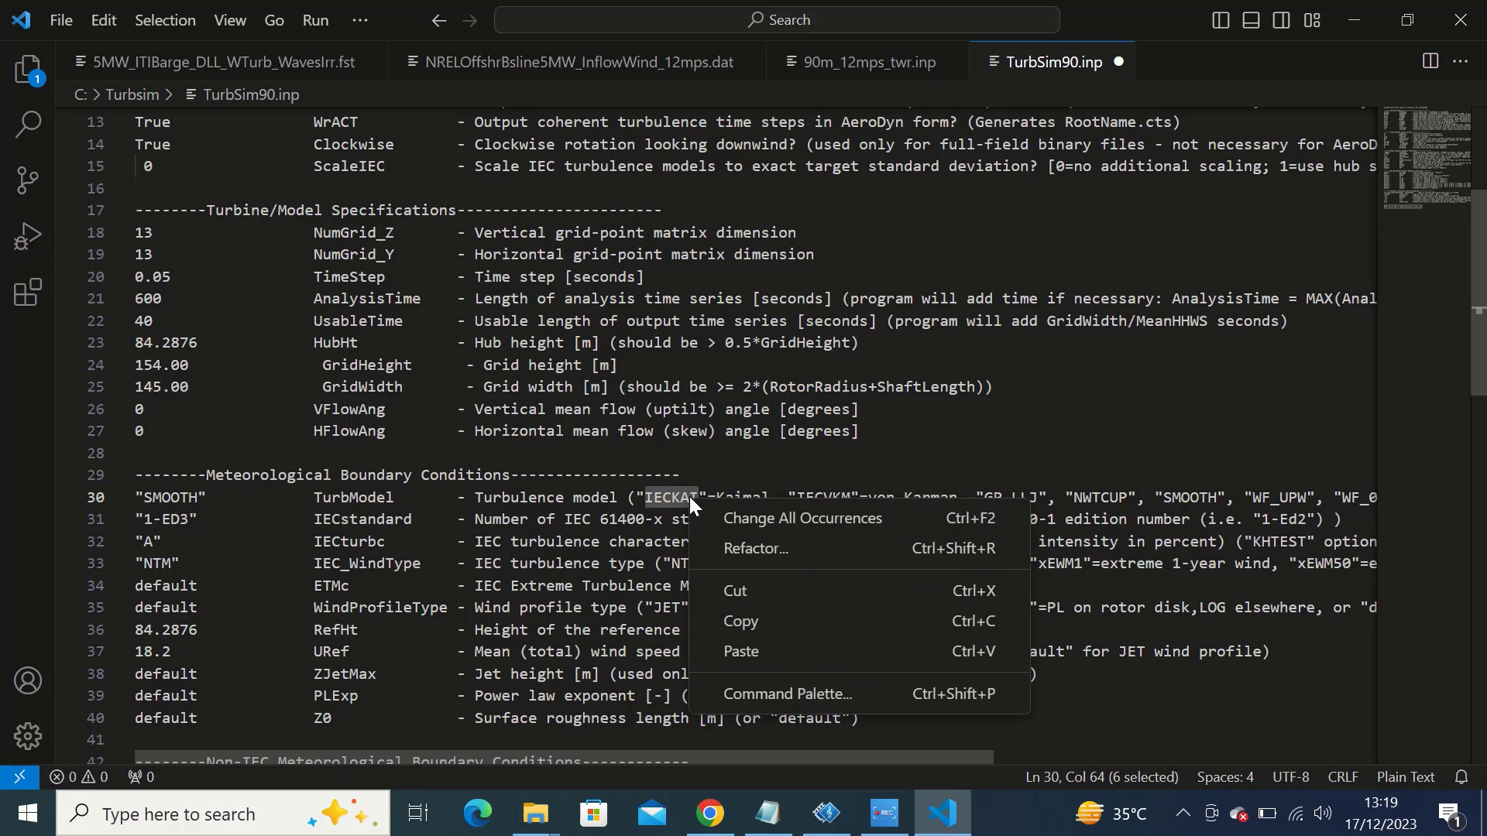
{"action": "left_click", "coordinate": [741, 621]}
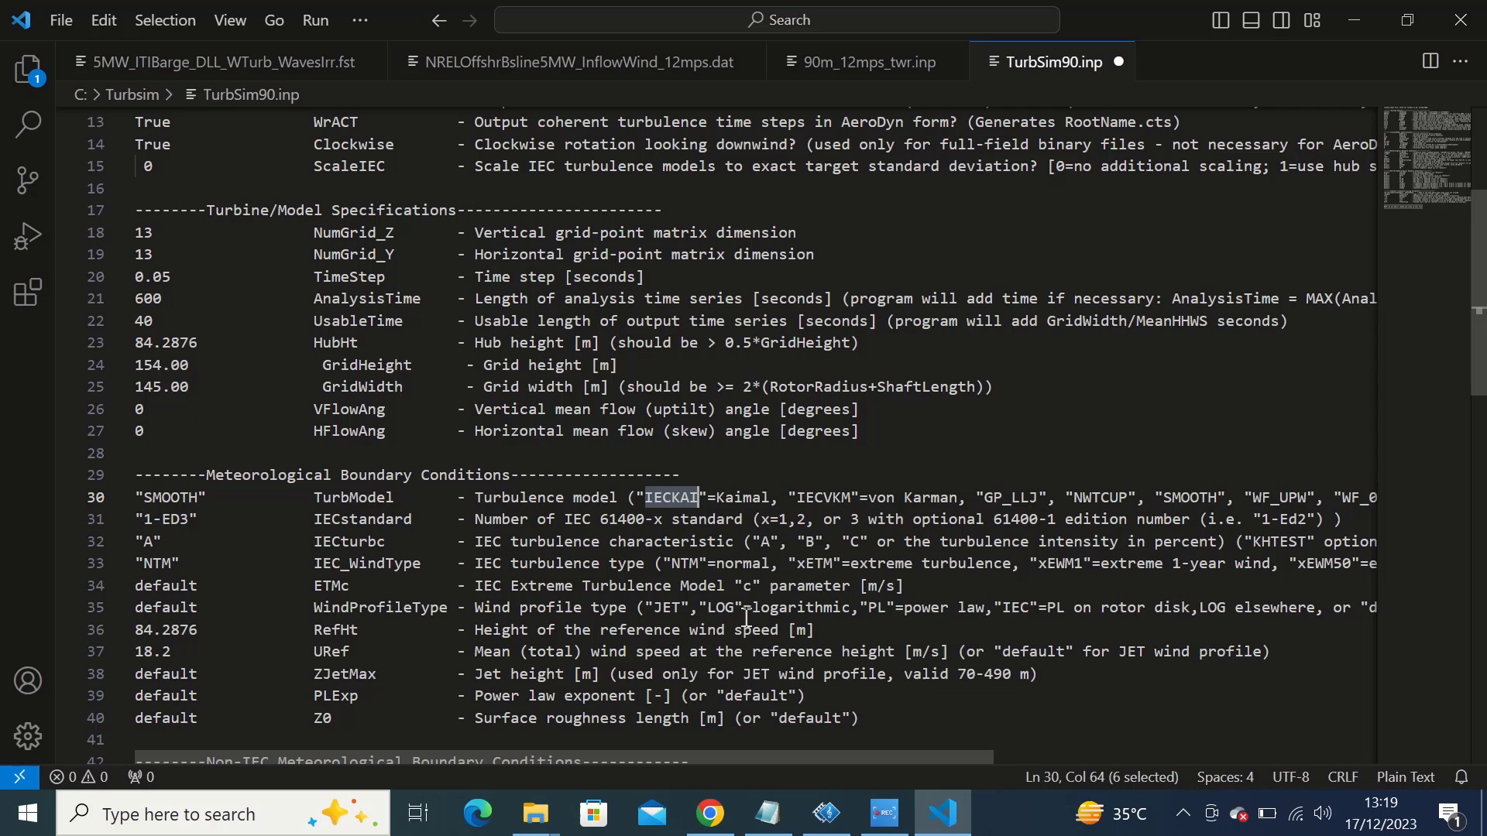
{"action": "left_click", "coordinate": [148, 498]}
{"action": "left_click_drag", "start_coordinate": [148, 497], "coordinate": [198, 500]}
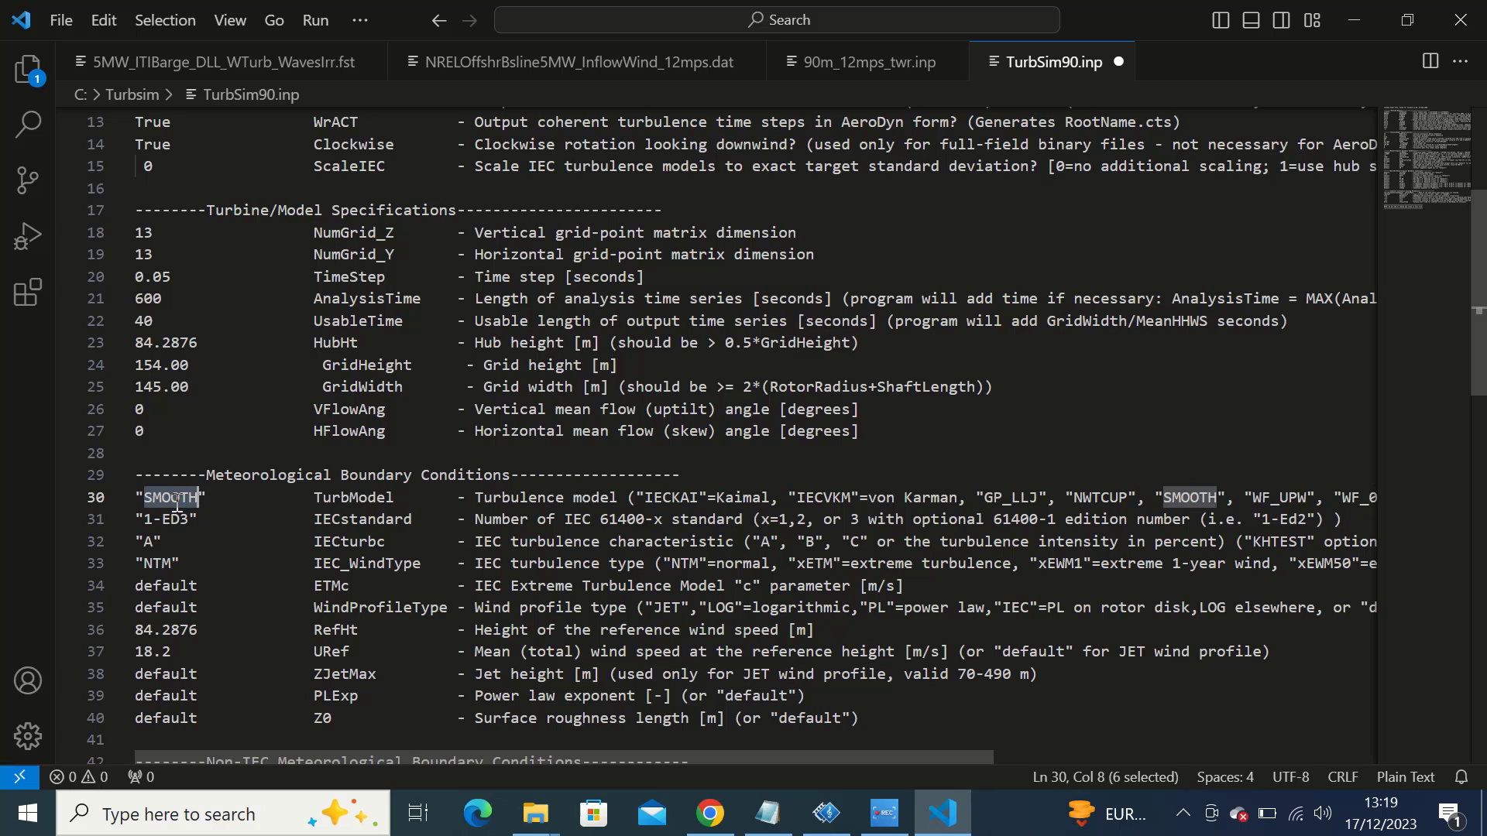
{"action": "right_click", "coordinate": [175, 502]}
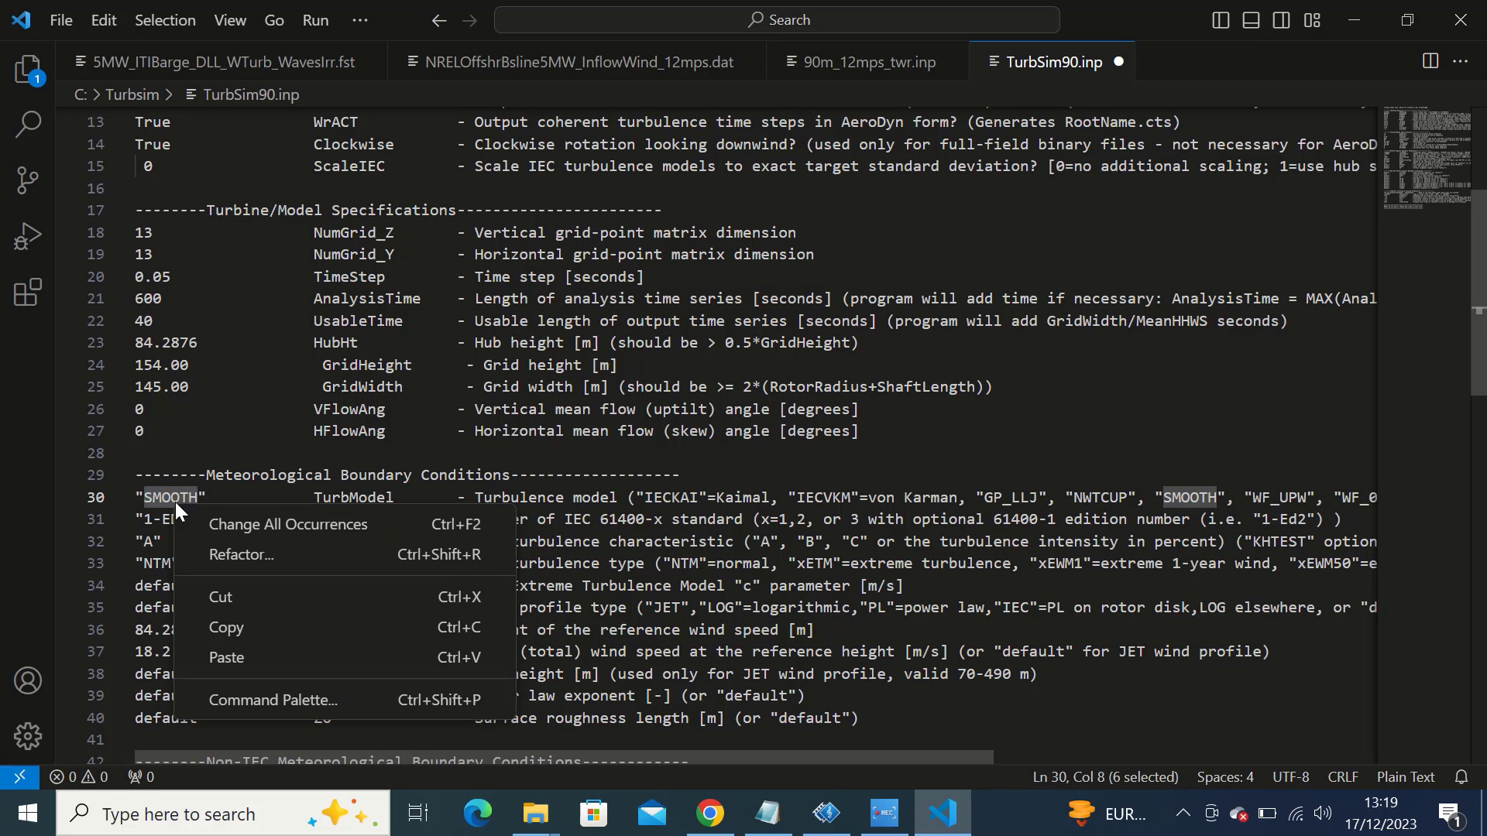
{"action": "left_click", "coordinate": [228, 660]}
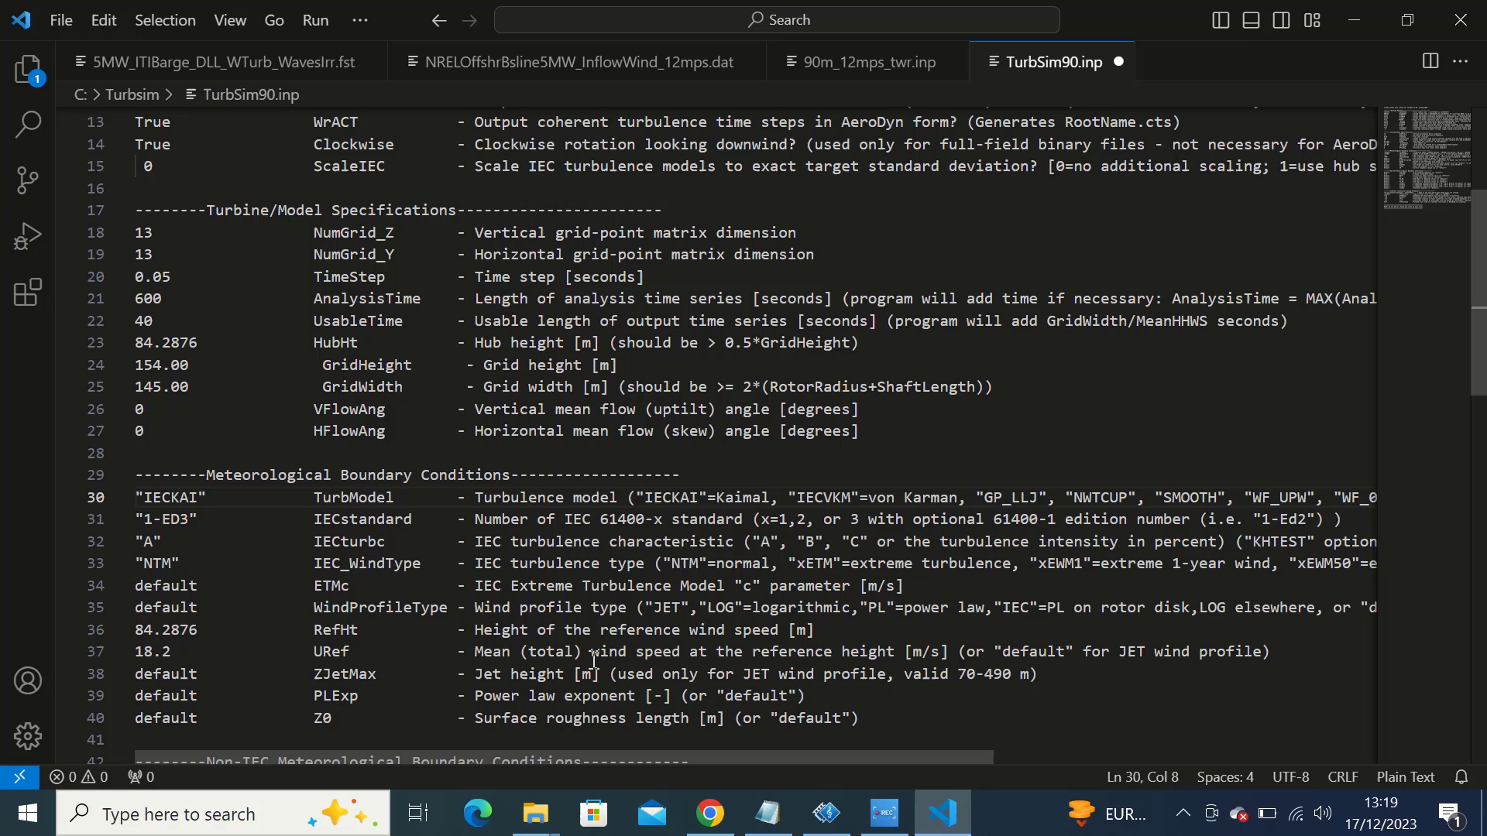
{"action": "left_click", "coordinate": [1119, 62]}
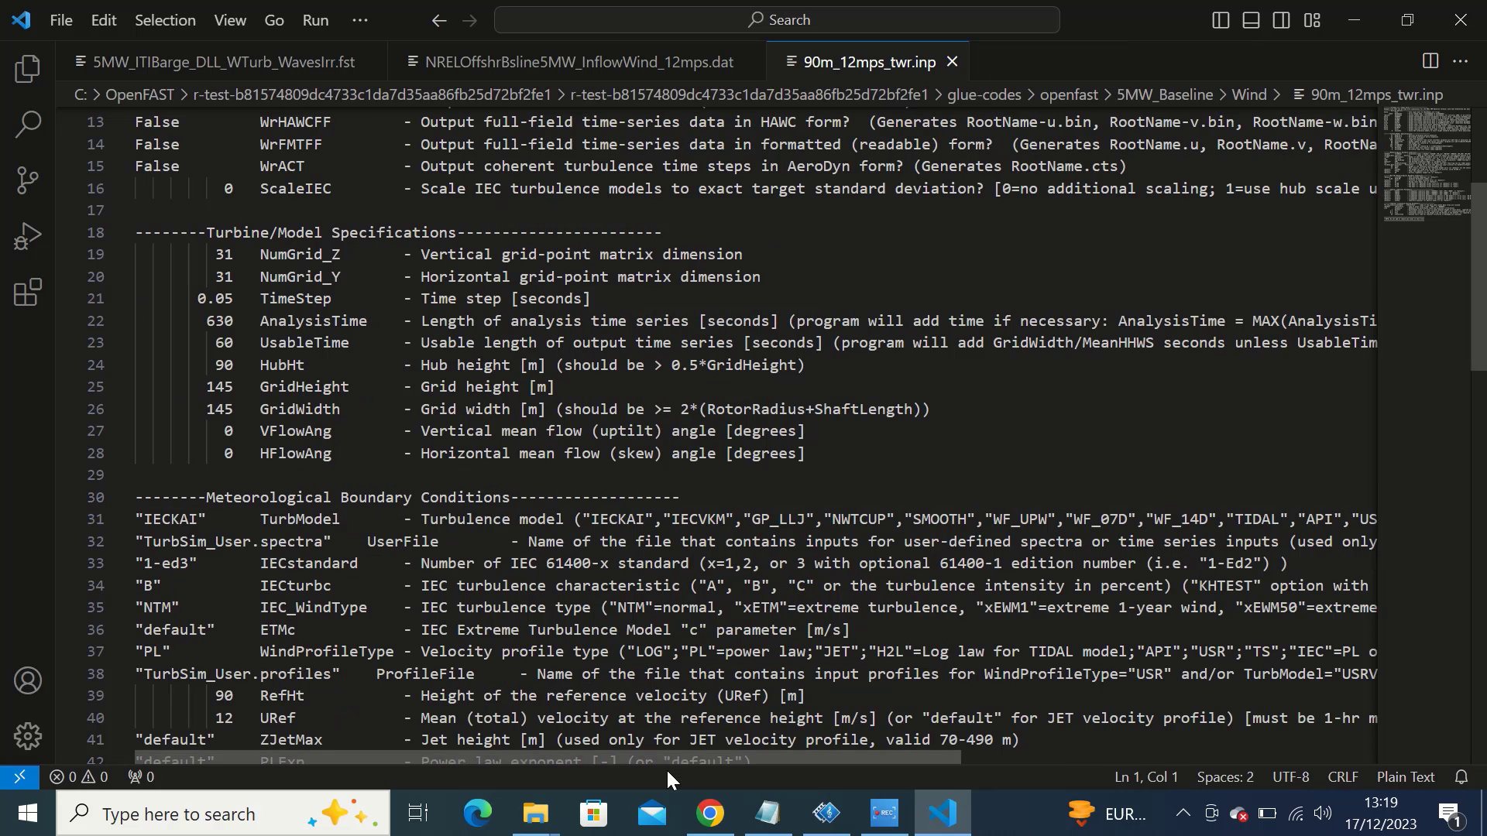
- In the Turbsim folder, drop TurbSim90.inp onto the TurbSim executable to generate TurbSim90.bts and TurbSim90.sum
{"action": "mouse_move", "coordinate": [548, 820]}
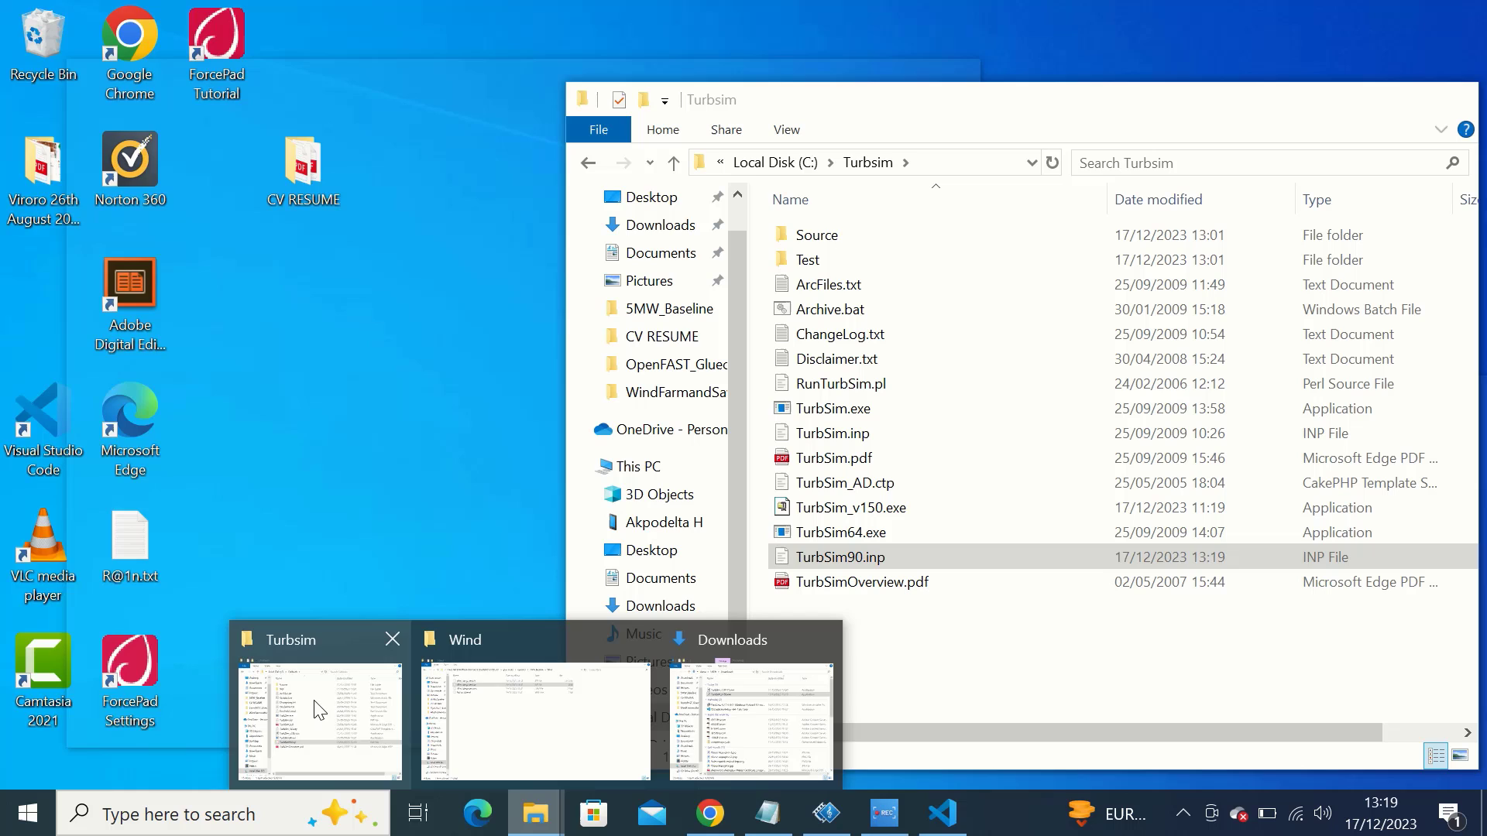
{"action": "left_click", "coordinate": [318, 709]}
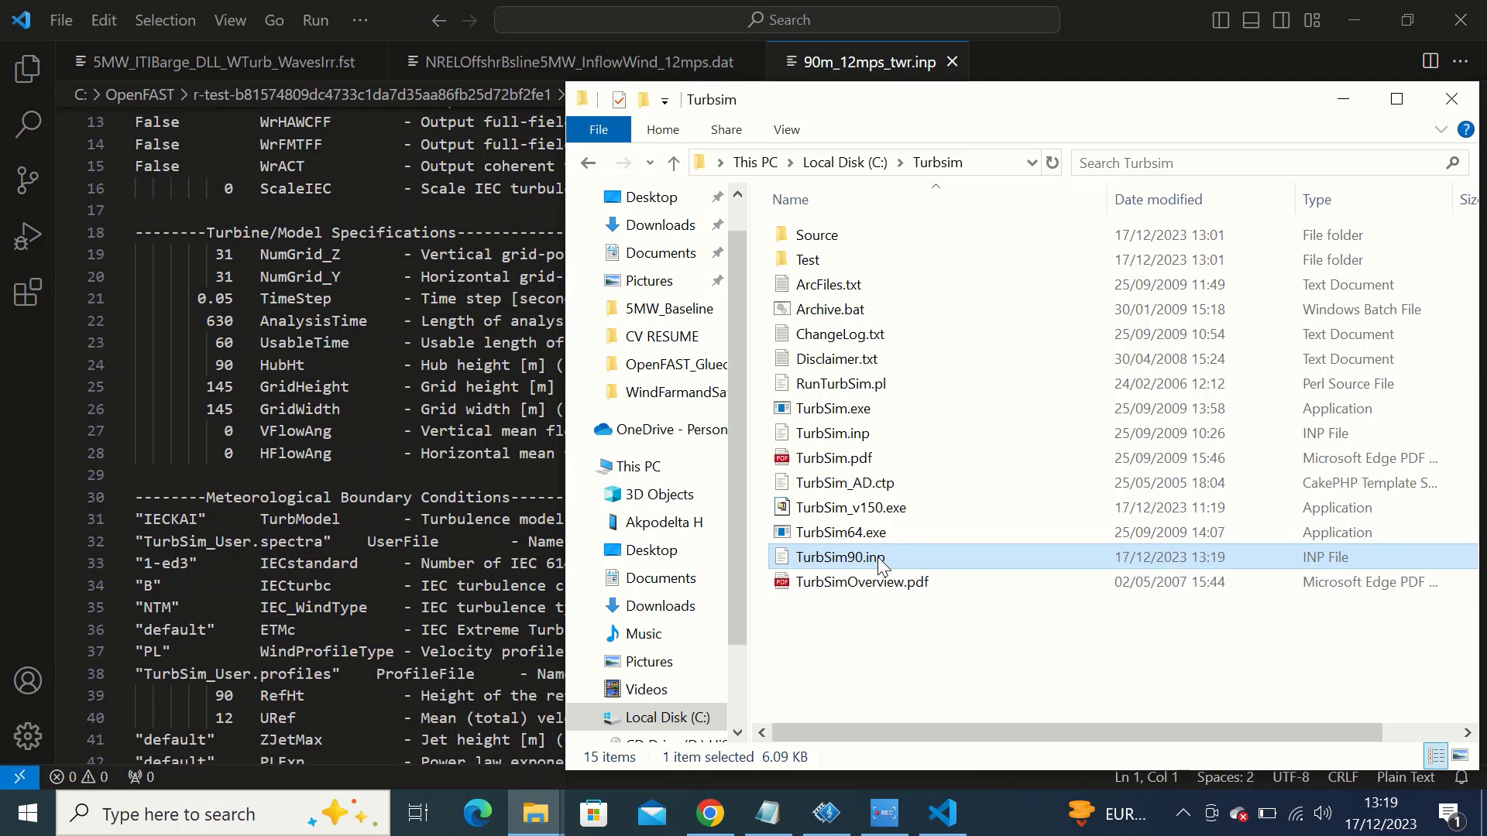
{"action": "left_click_drag", "start_coordinate": [880, 563], "coordinate": [900, 400]}
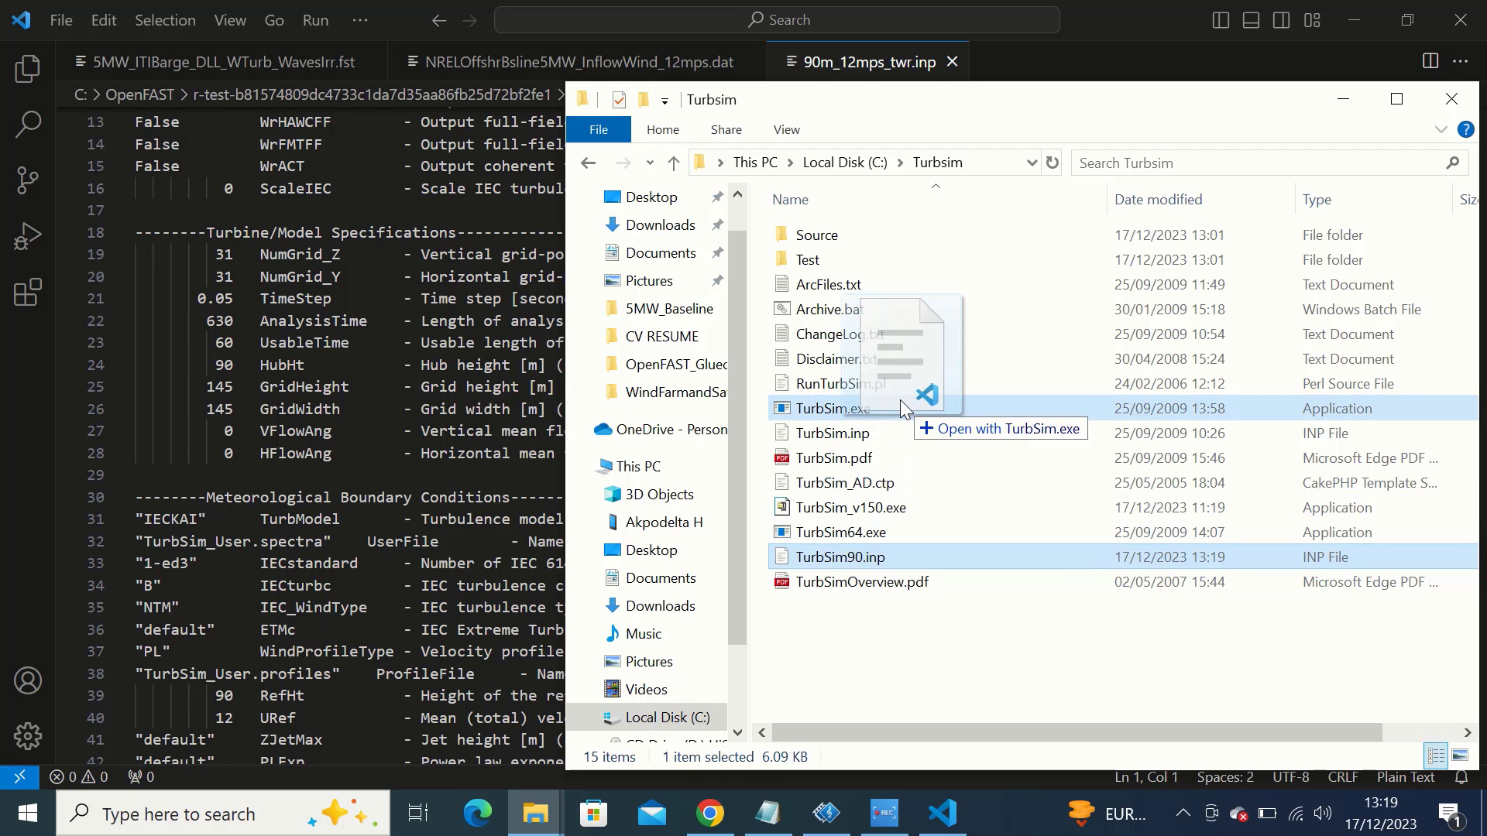
{"action": "left_click_drag", "start_coordinate": [900, 399], "coordinate": [924, 539]}
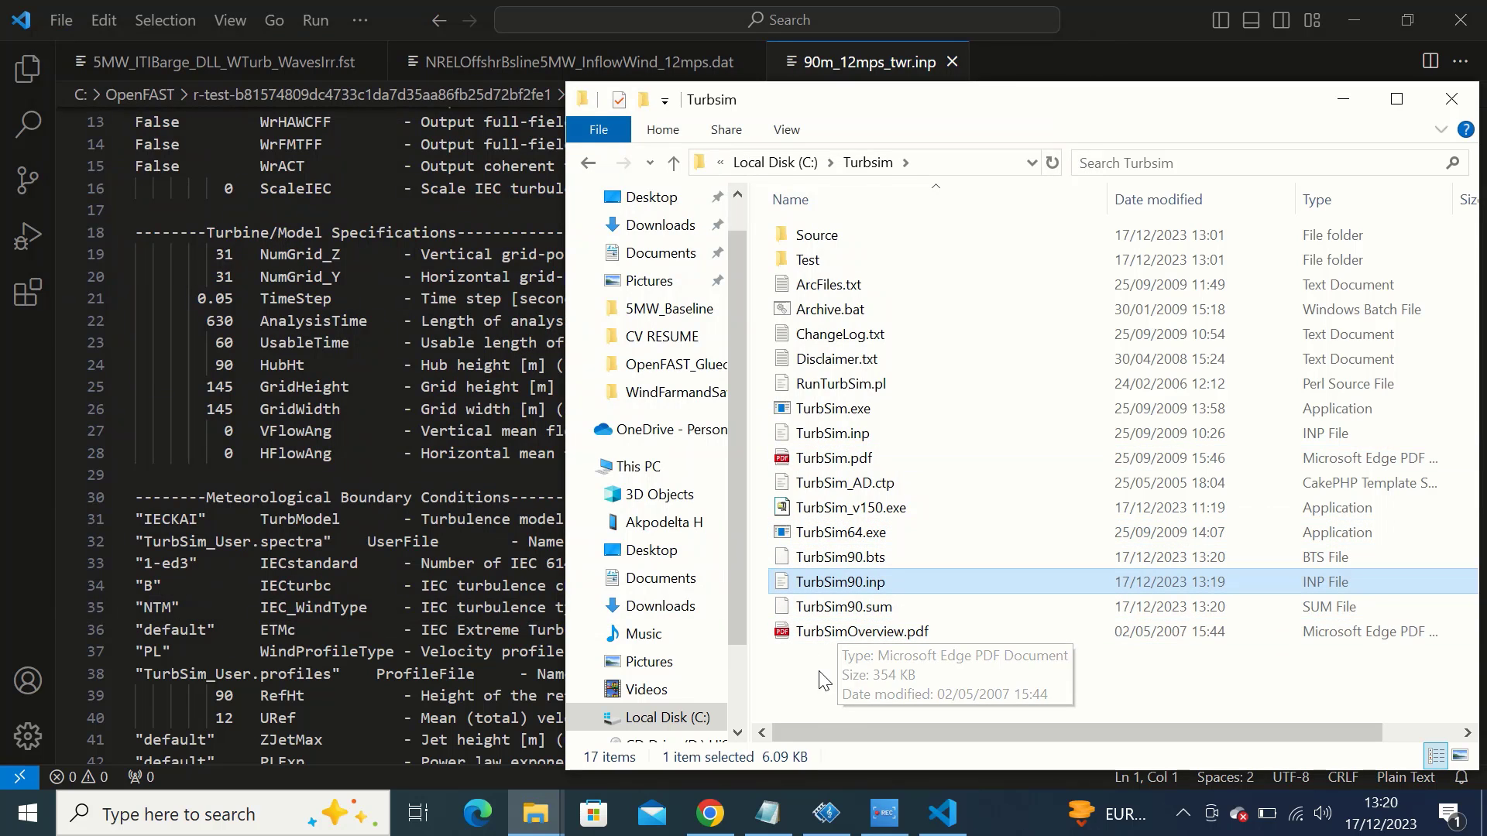
- Copy TurbSim90.bts and TurbSim90.sum from Turbsim and paste them into the 5MW_Baseline Wind folder
{"action": "left_click", "coordinate": [885, 559]}
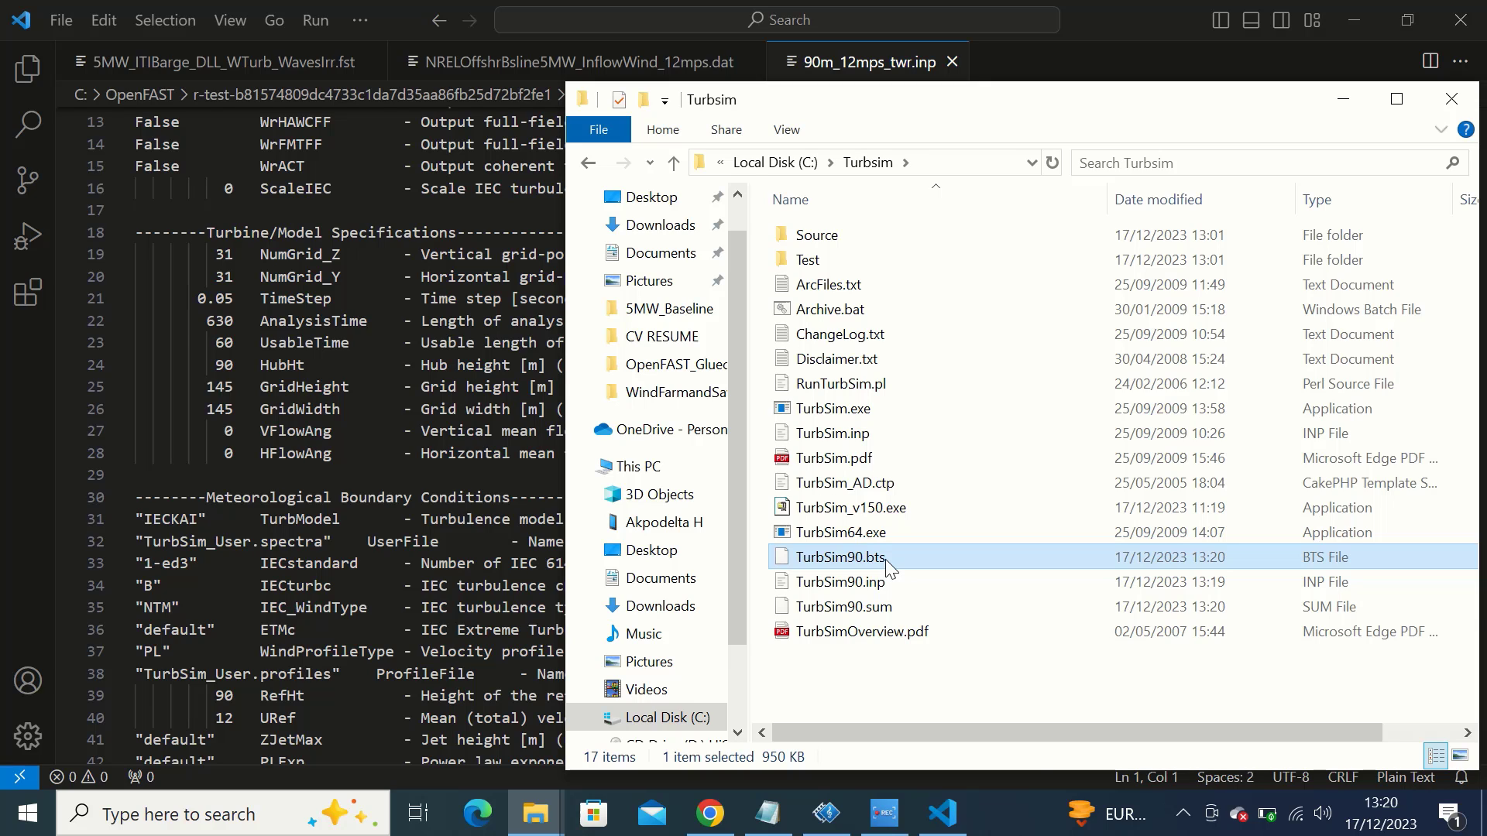
{"action": "left_click", "coordinate": [832, 608], "text": "ctrl"}
{"action": "right_click", "coordinate": [832, 608]}
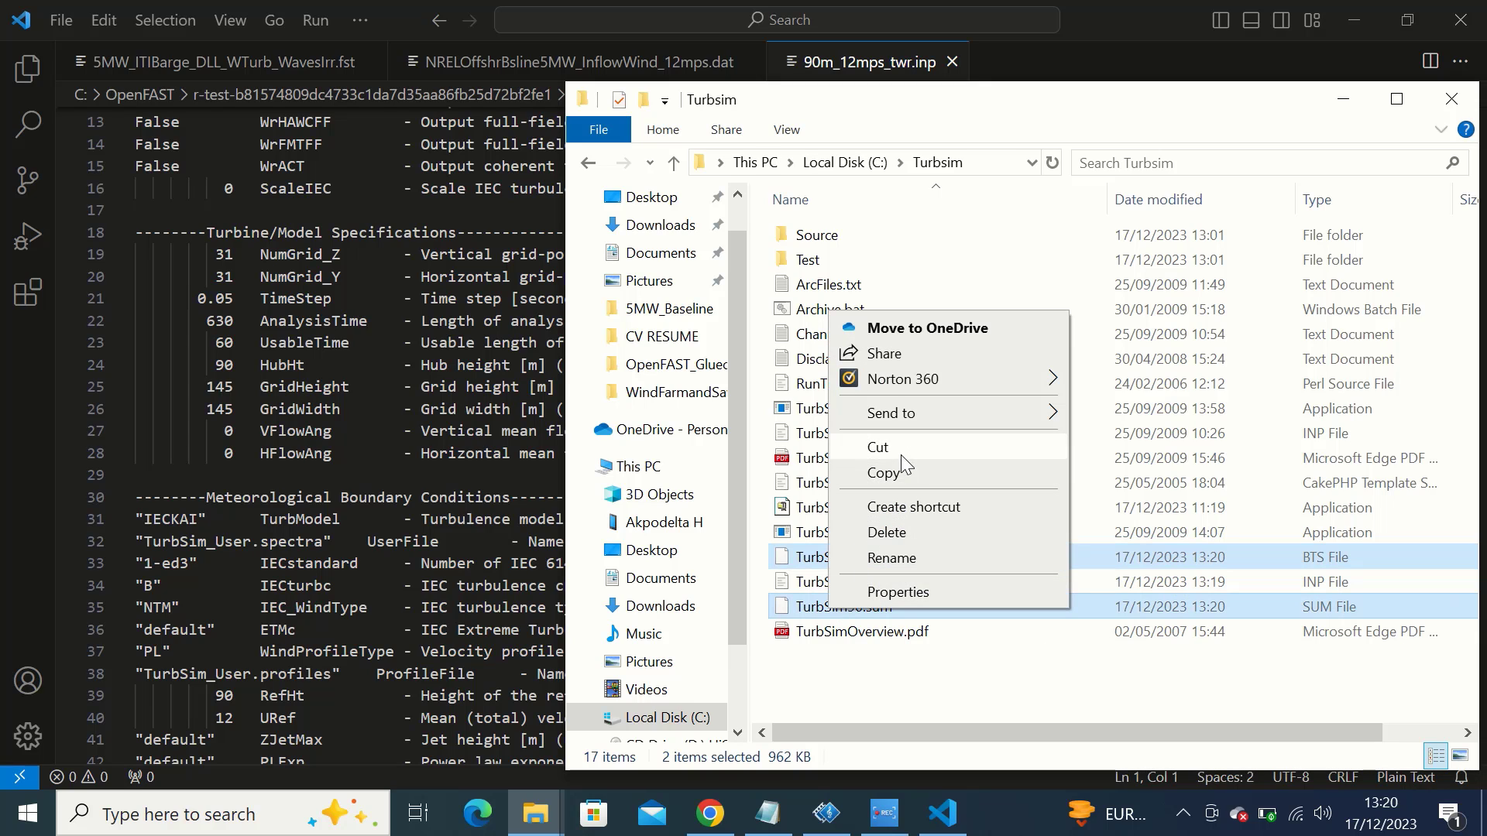
{"action": "left_click", "coordinate": [890, 472]}
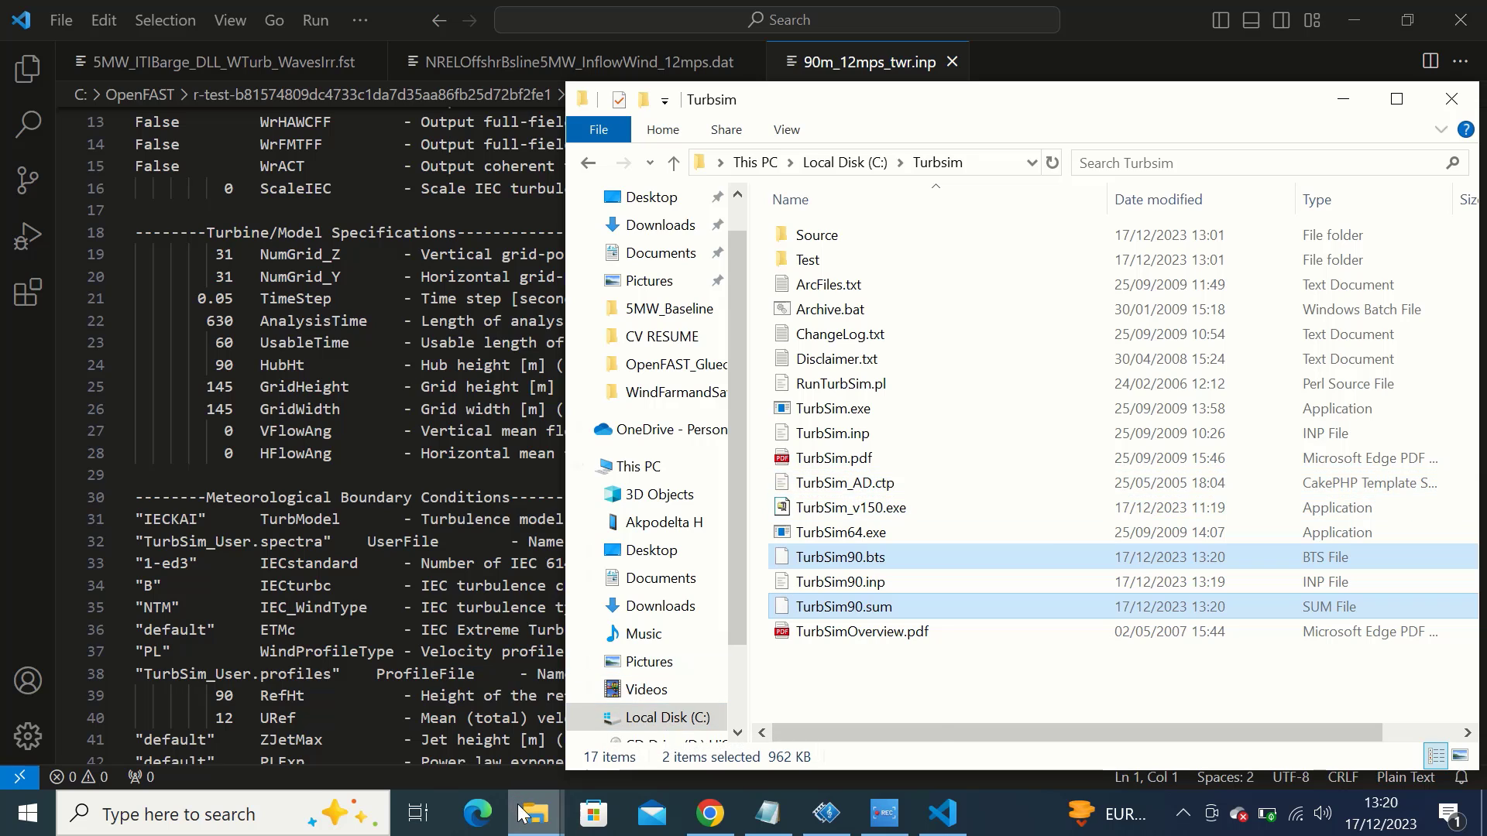
{"action": "mouse_move", "coordinate": [520, 814]}
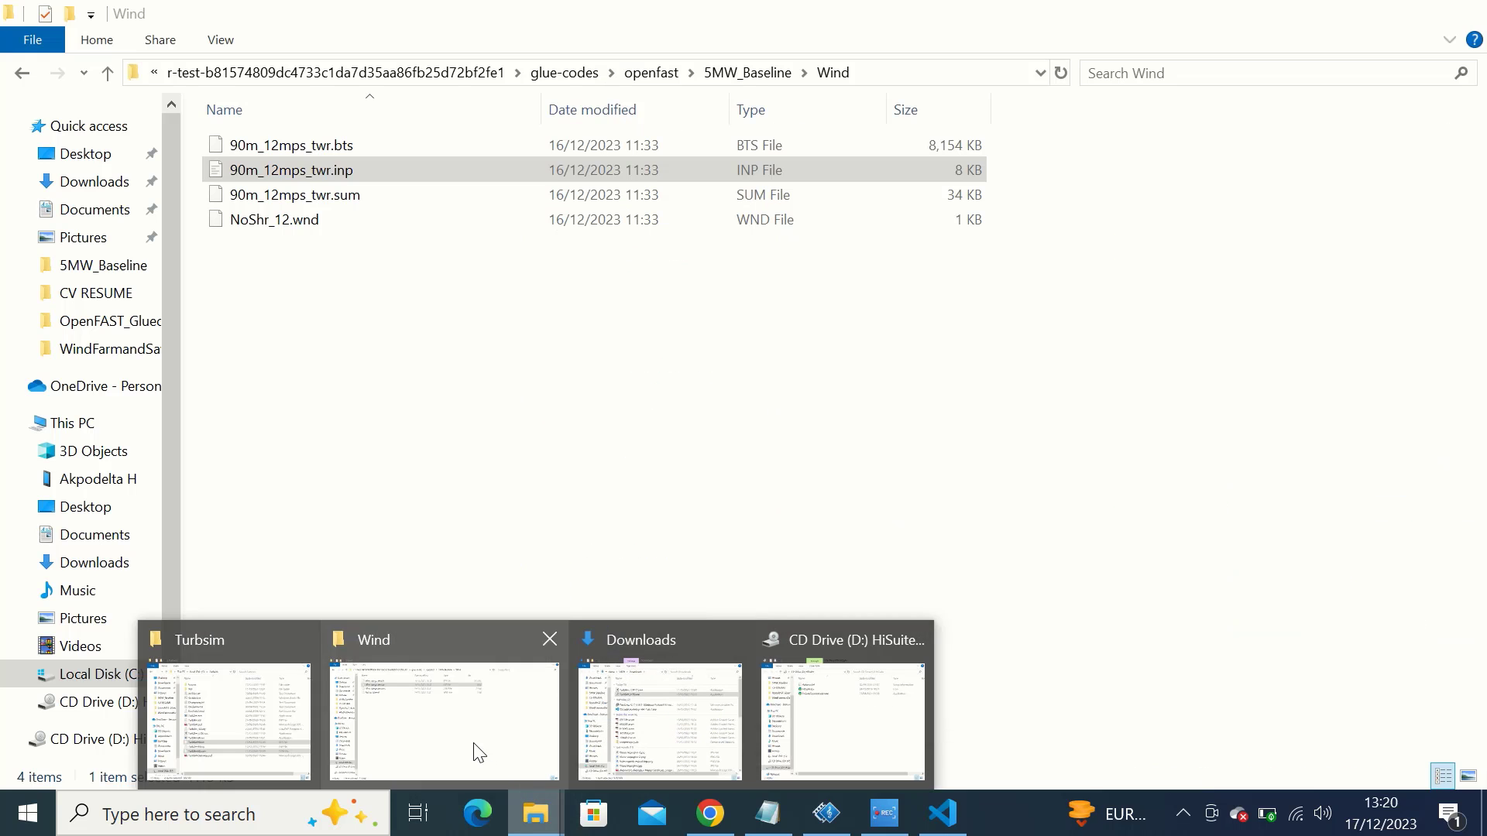
{"action": "left_click", "coordinate": [475, 752]}
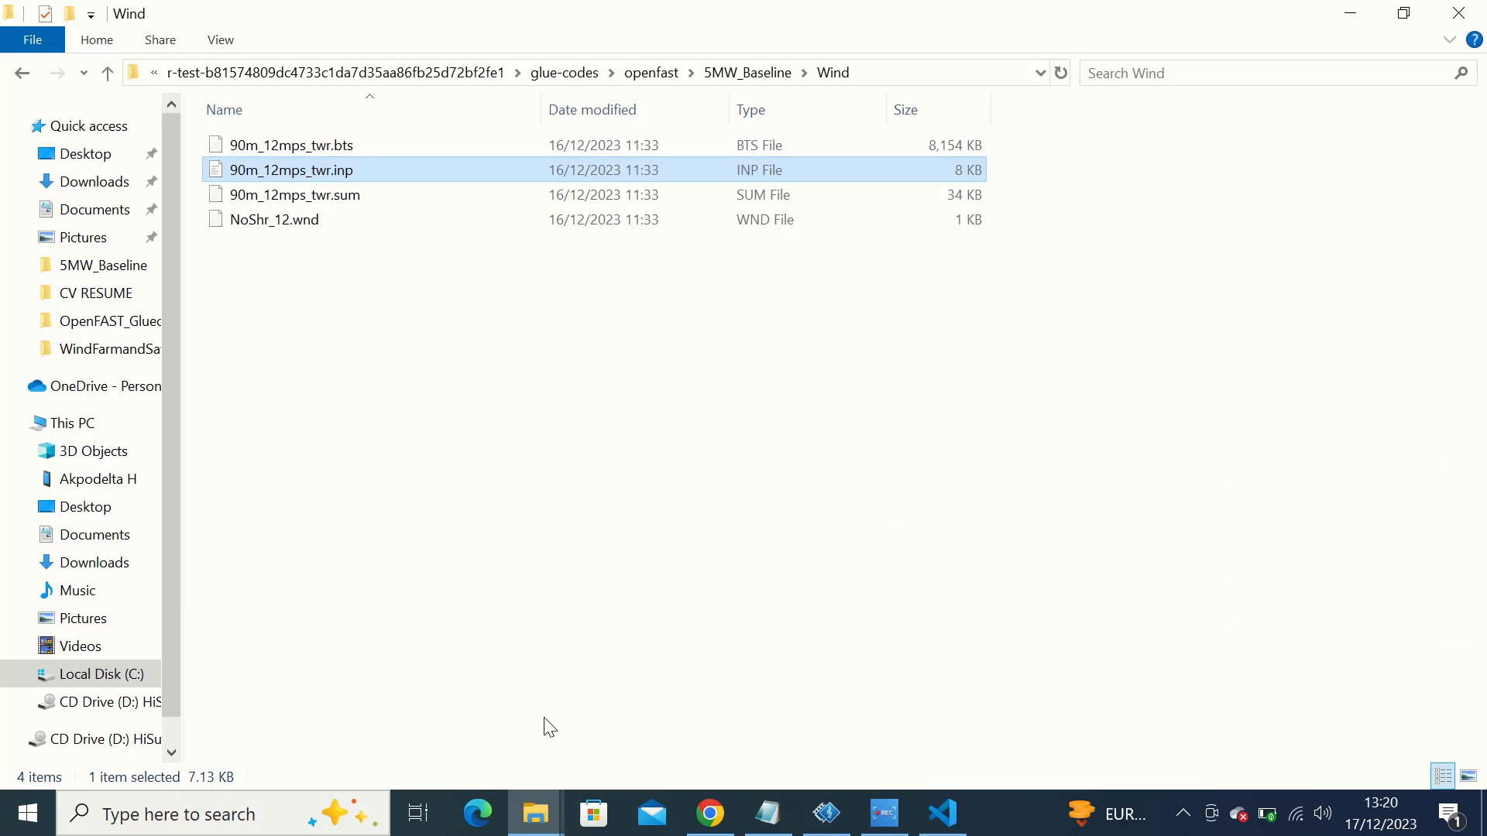
{"action": "left_click", "coordinate": [604, 391]}
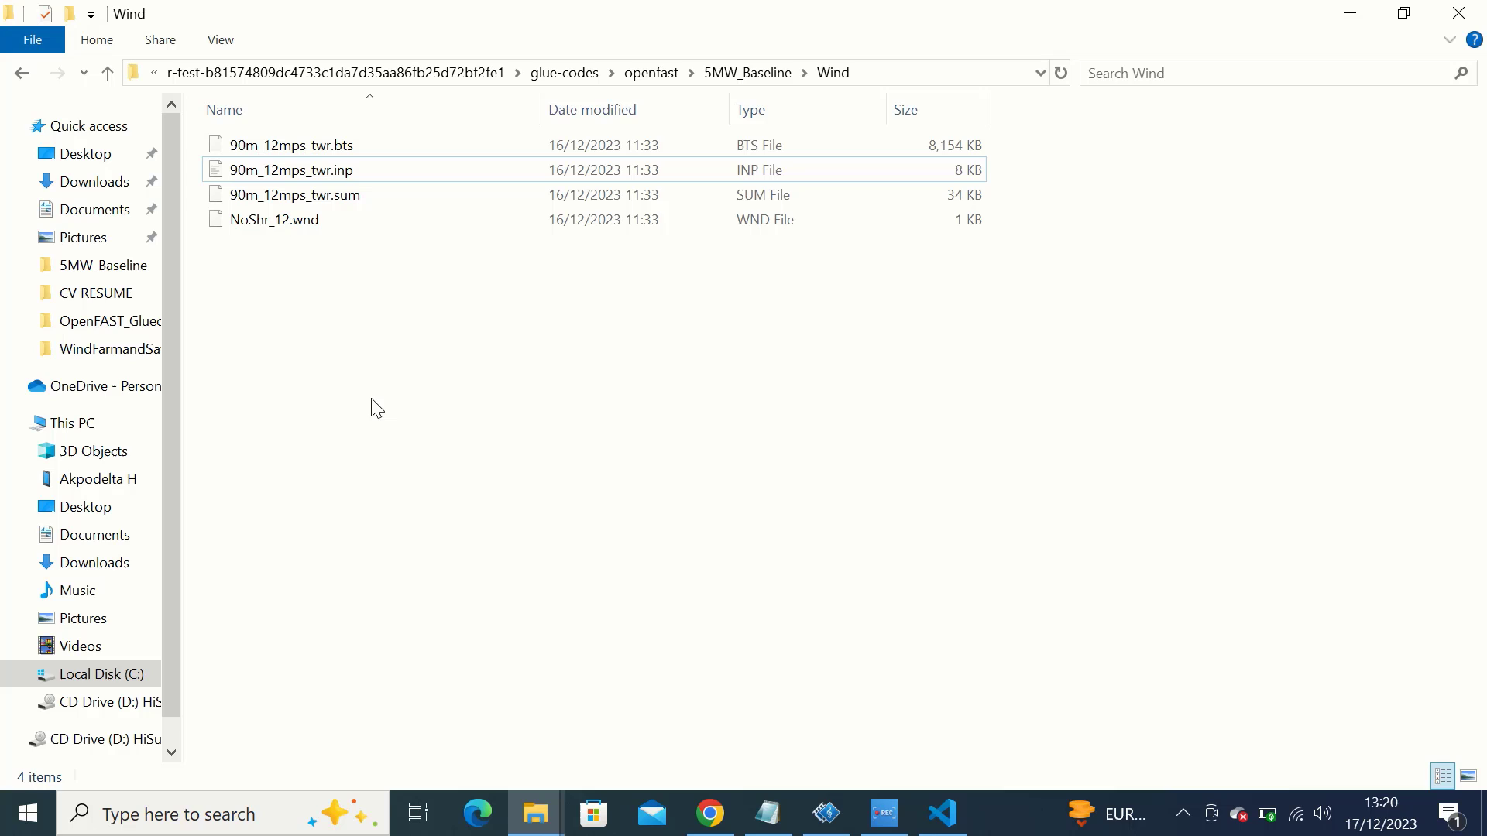
{"action": "right_click", "coordinate": [371, 399]}
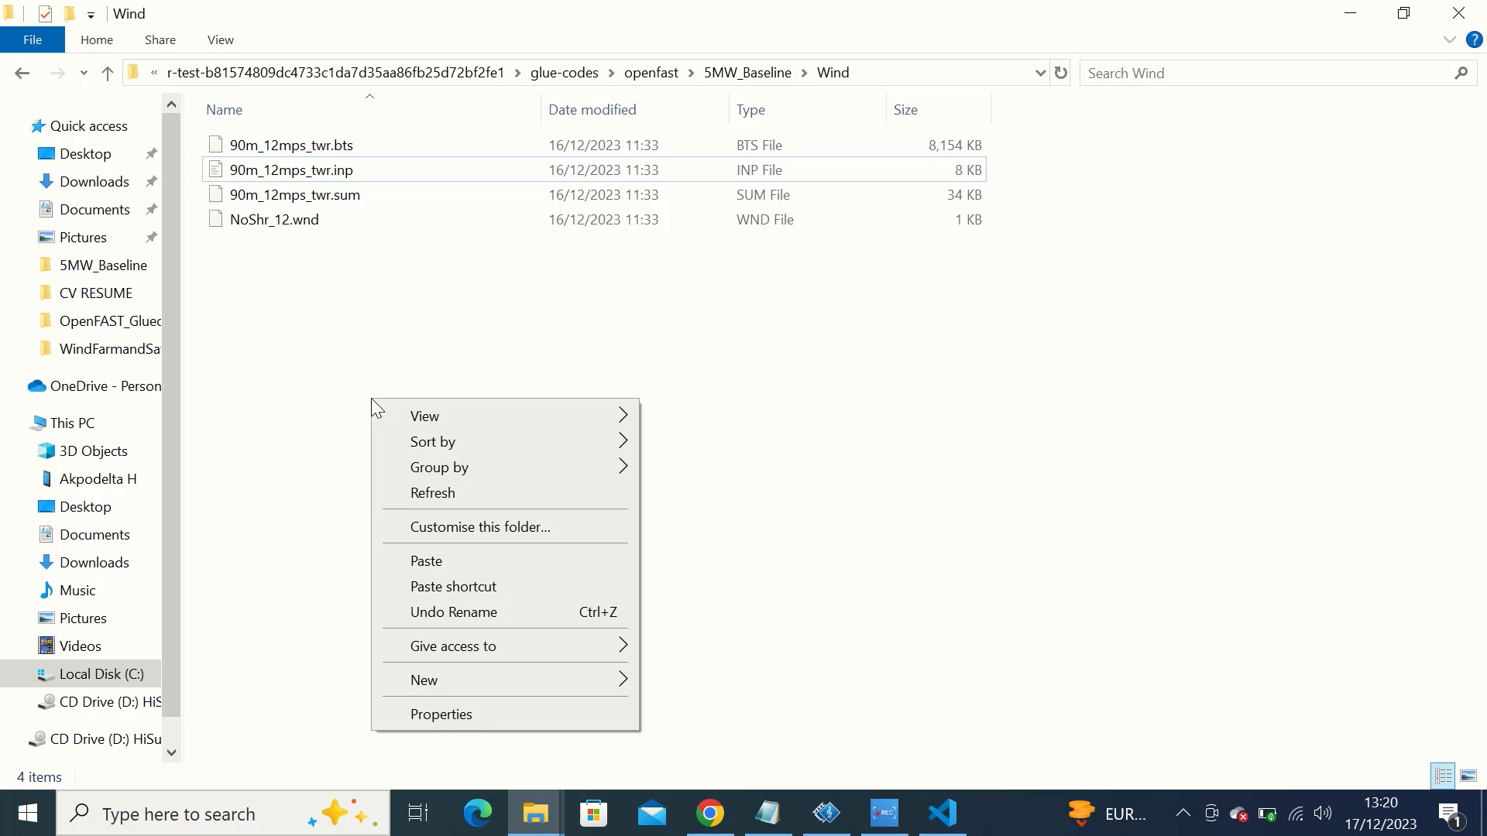
{"action": "left_click", "coordinate": [447, 561]}
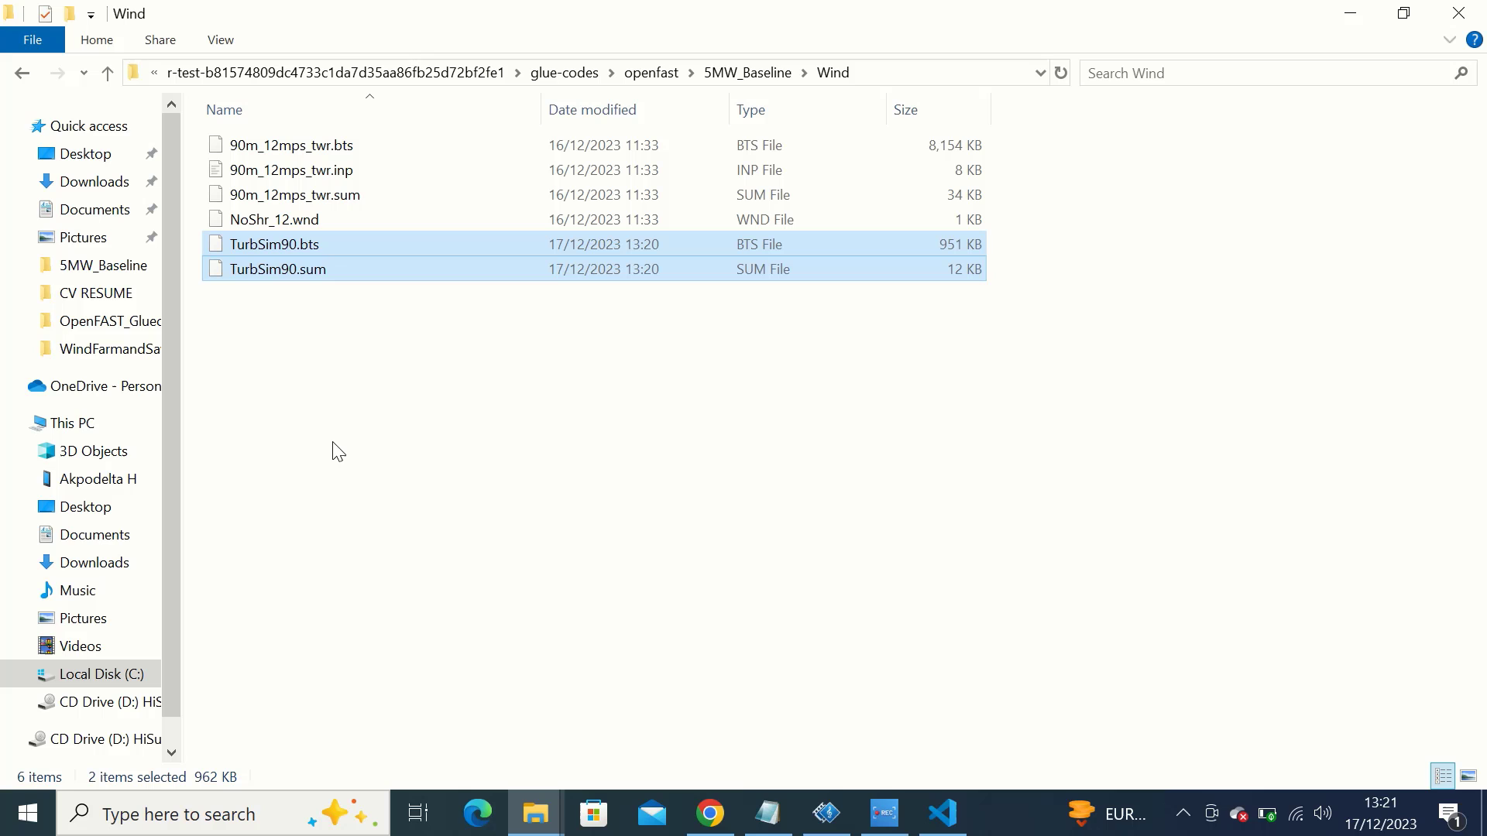
- Copy TurbSim90.inp from the Turbsim folder and paste it into the Wind folder as well
{"action": "left_click", "coordinate": [526, 811]}
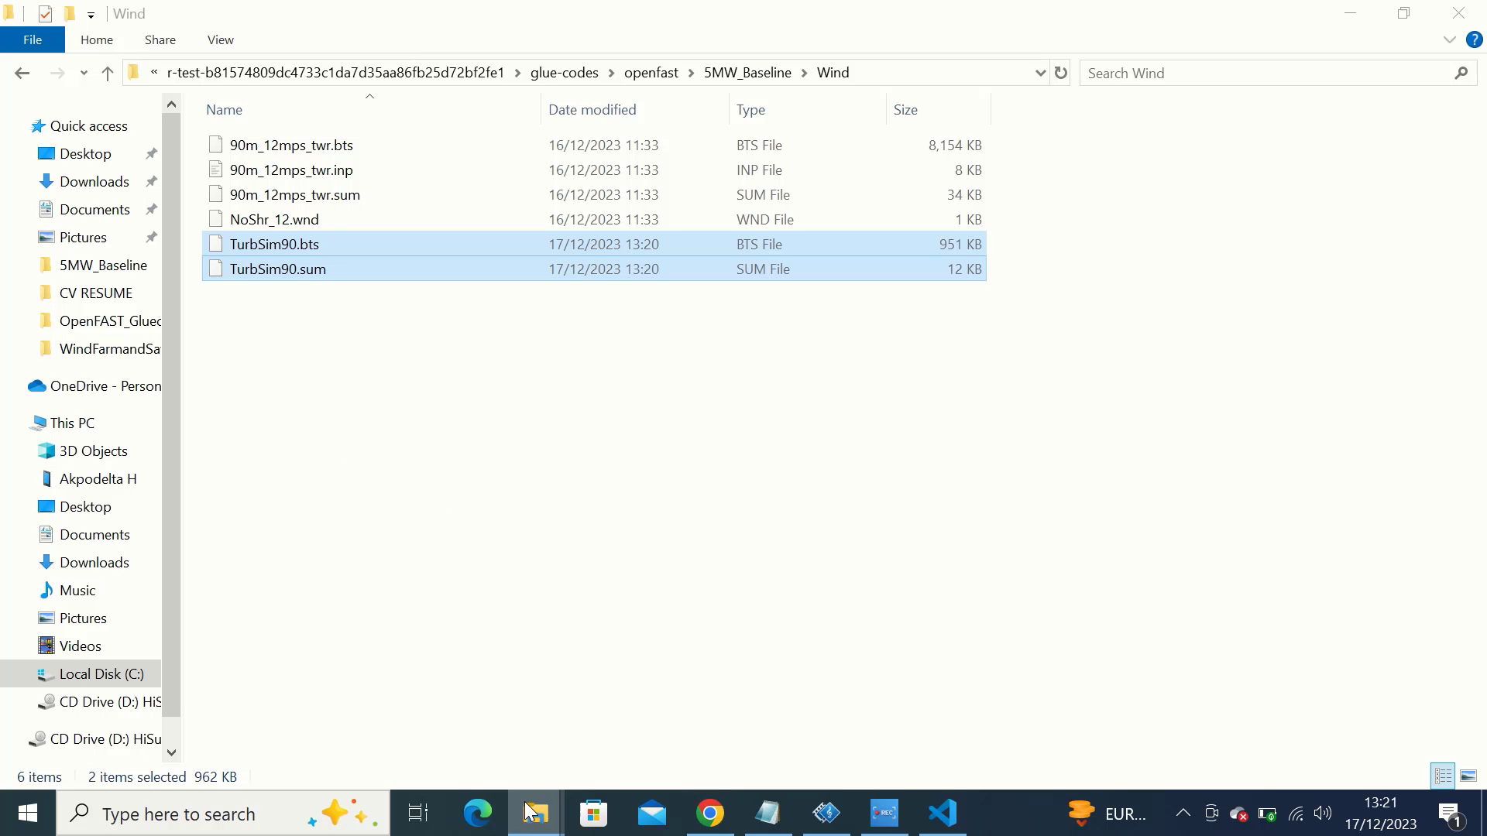
{"action": "left_click", "coordinate": [302, 716]}
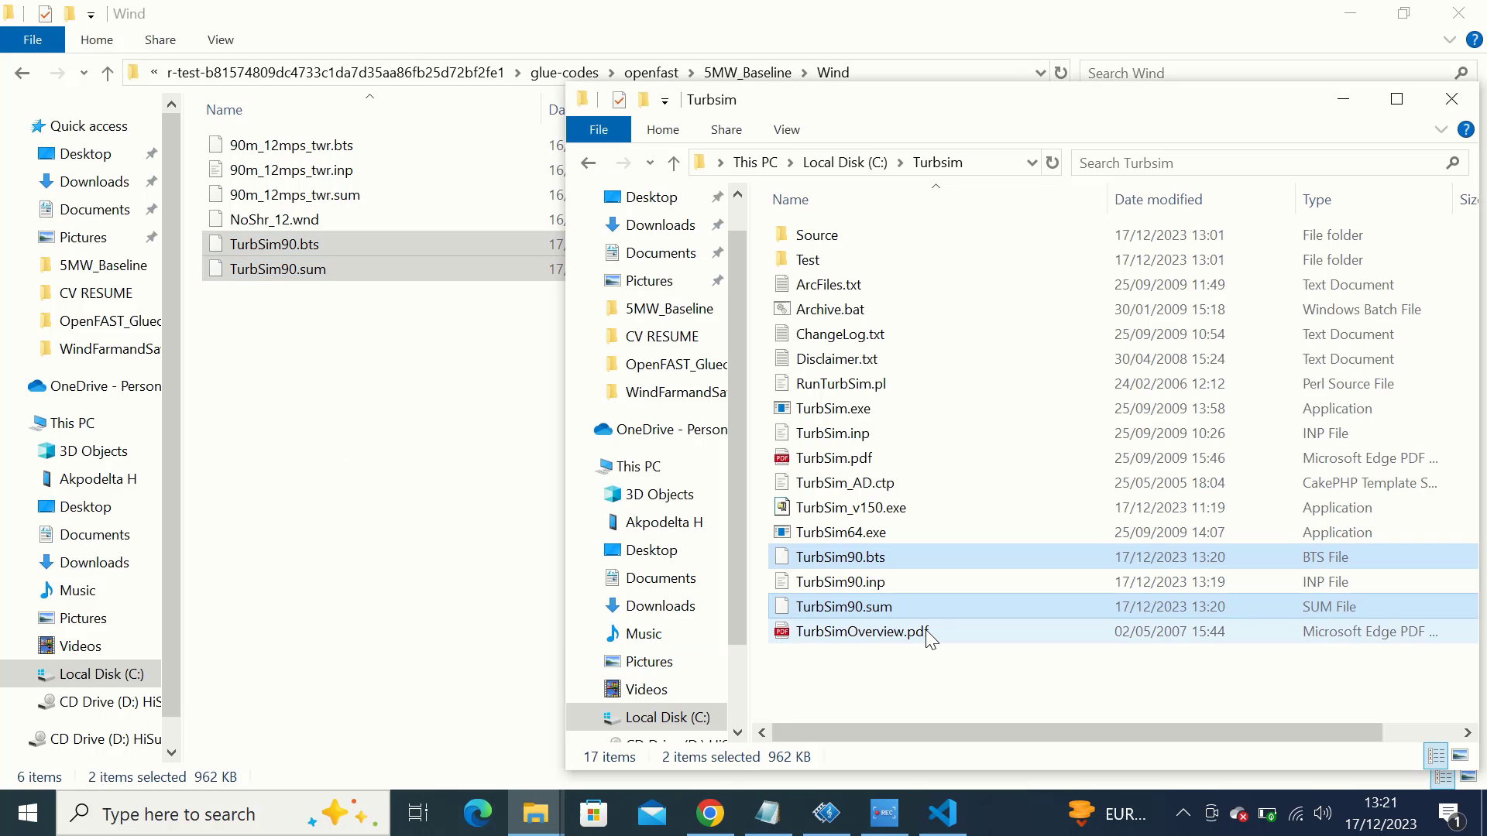
{"action": "double_click", "coordinate": [862, 582]}
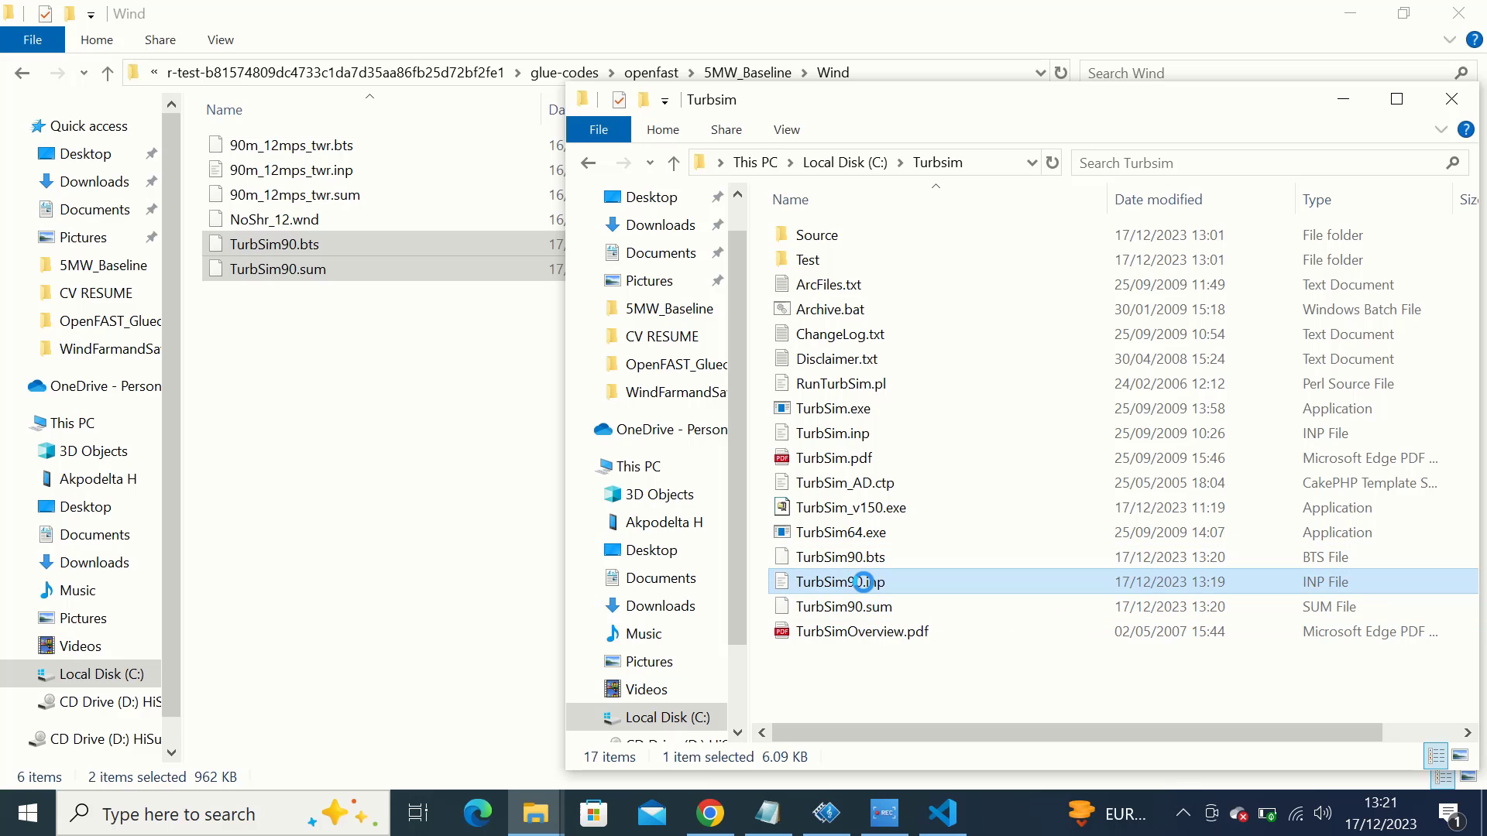
{"action": "right_click", "coordinate": [864, 582]}
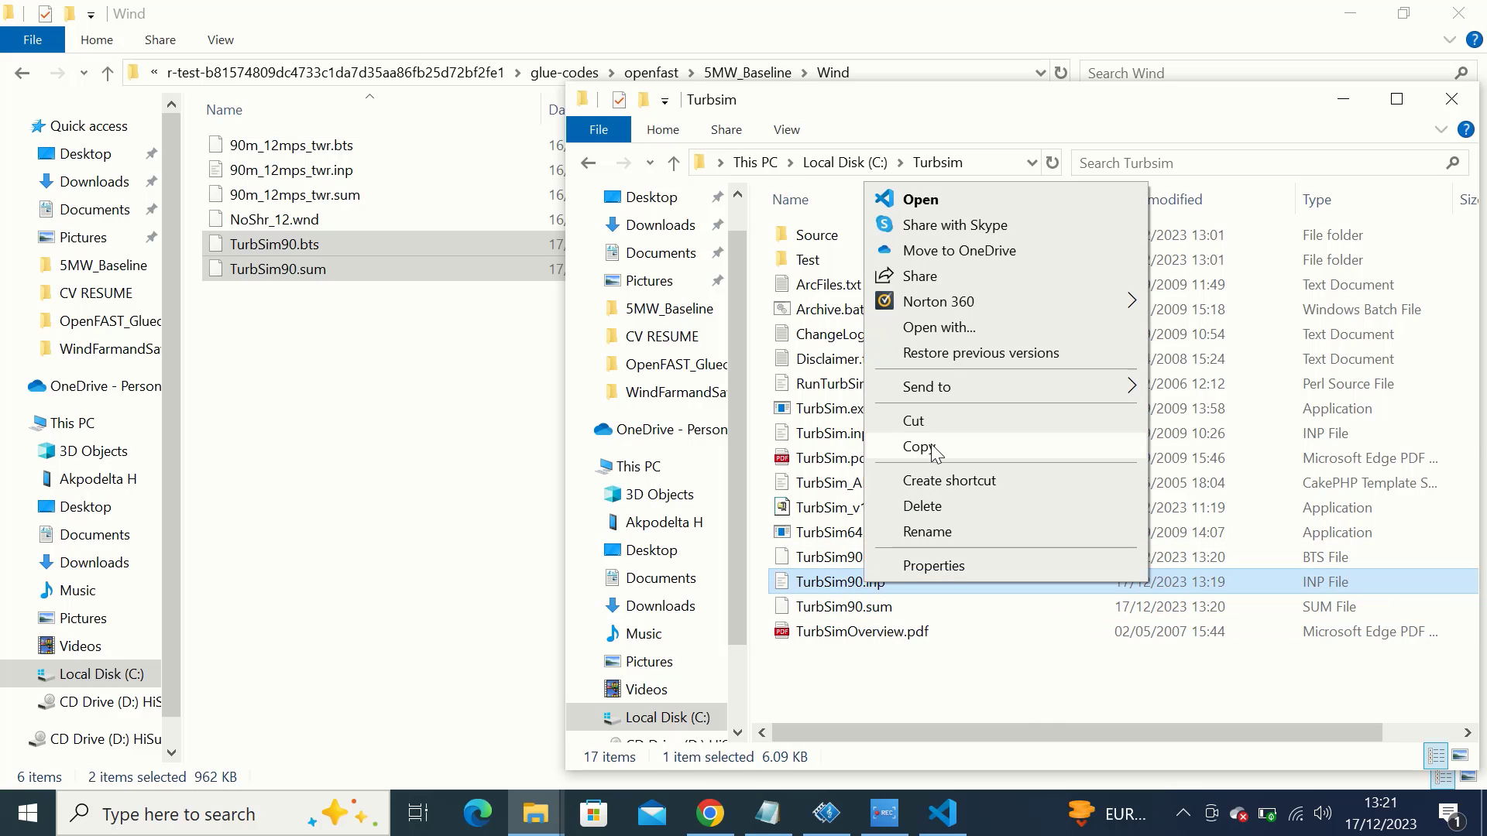
{"action": "left_click", "coordinate": [931, 447]}
{"action": "left_click", "coordinate": [348, 348]}
{"action": "right_click", "coordinate": [347, 347]}
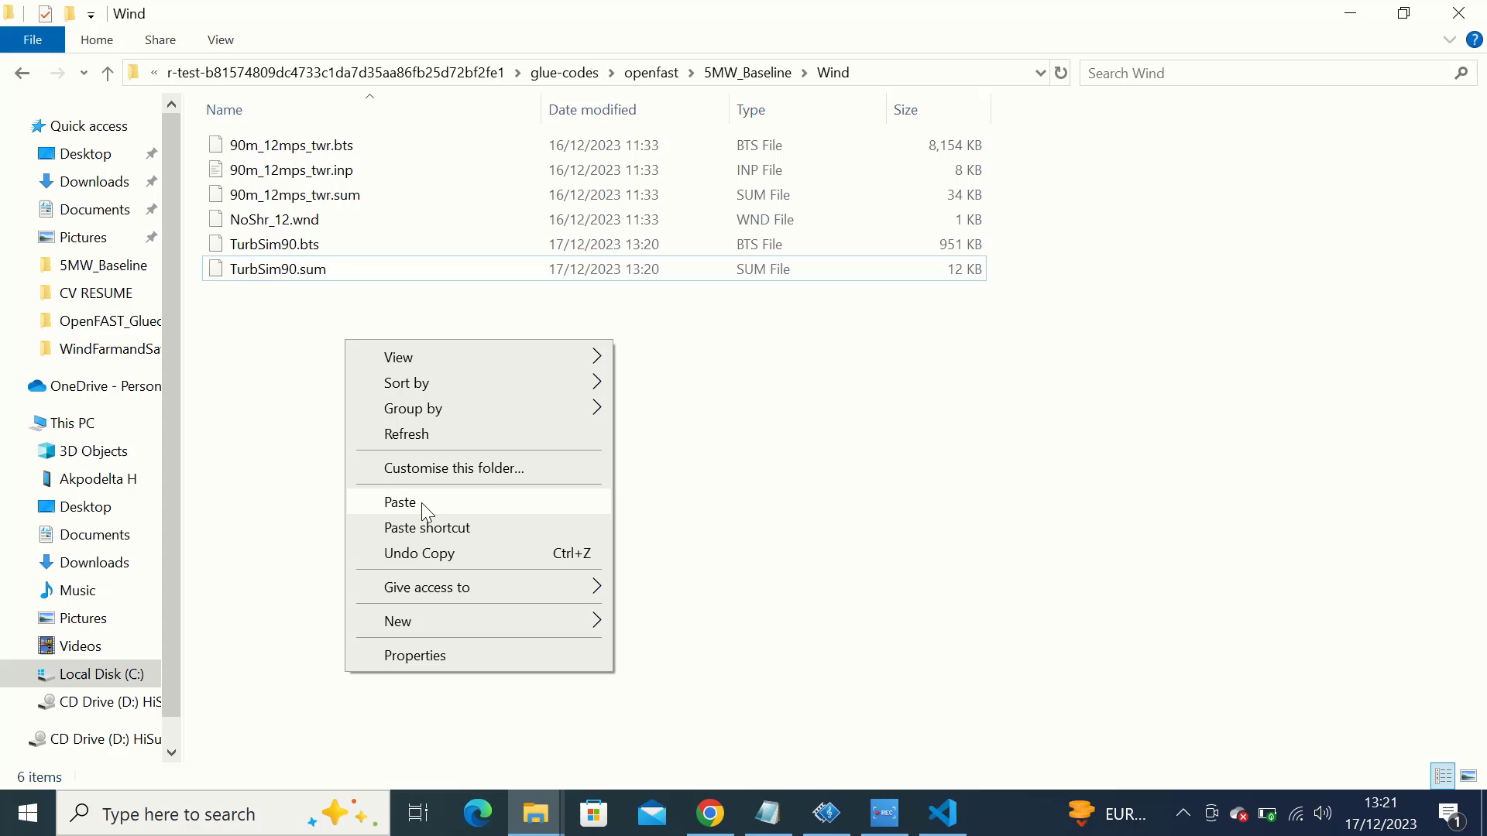
{"action": "left_click", "coordinate": [423, 502]}
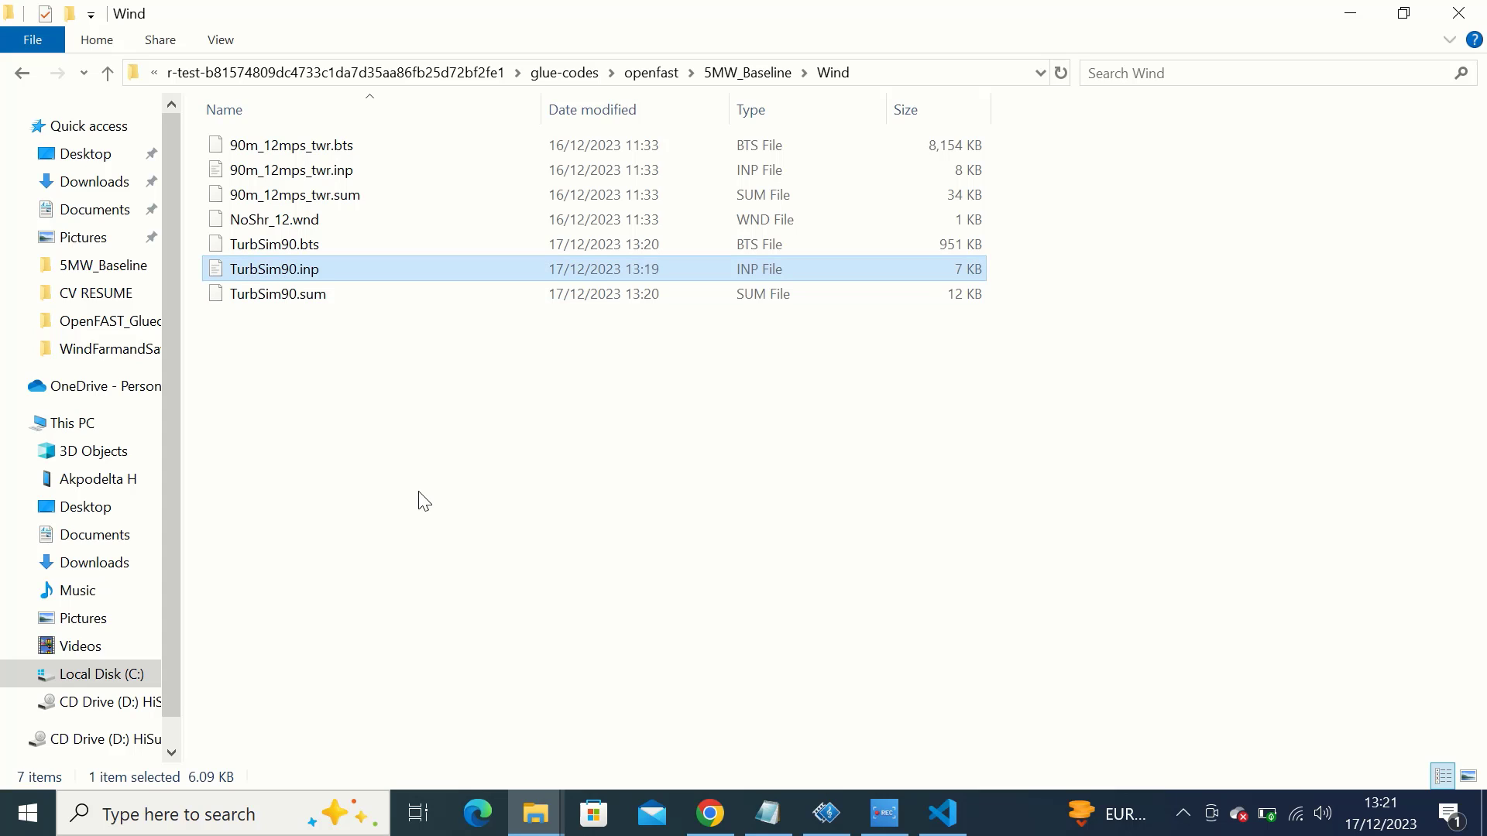
{"action": "left_click", "coordinate": [423, 502]}
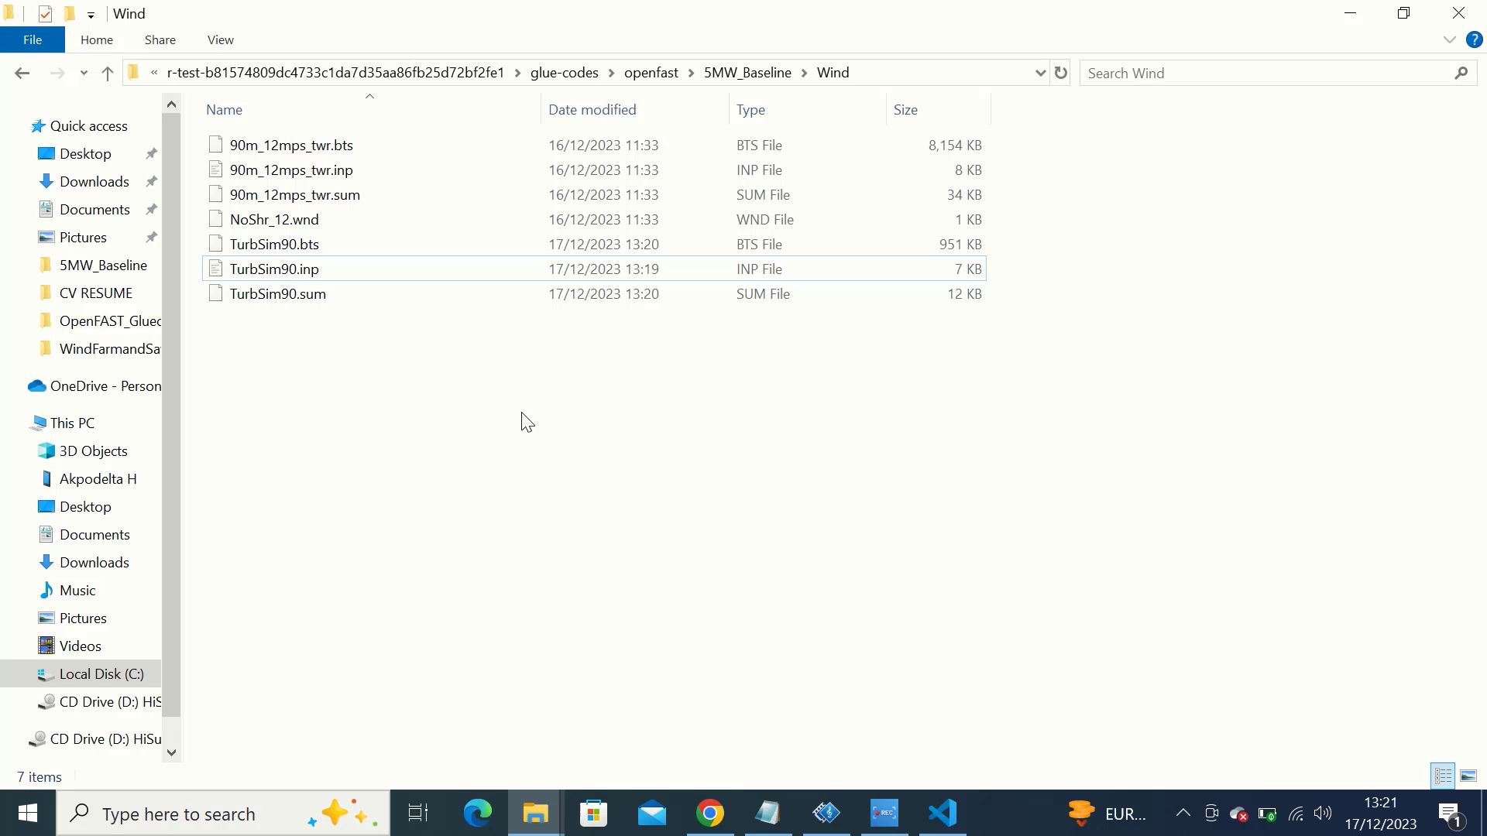
- Return to VS Code and show the NRELOffshrBsline5MW_InflowWind_12mps.dat tab
{"action": "left_click", "coordinate": [943, 819]}
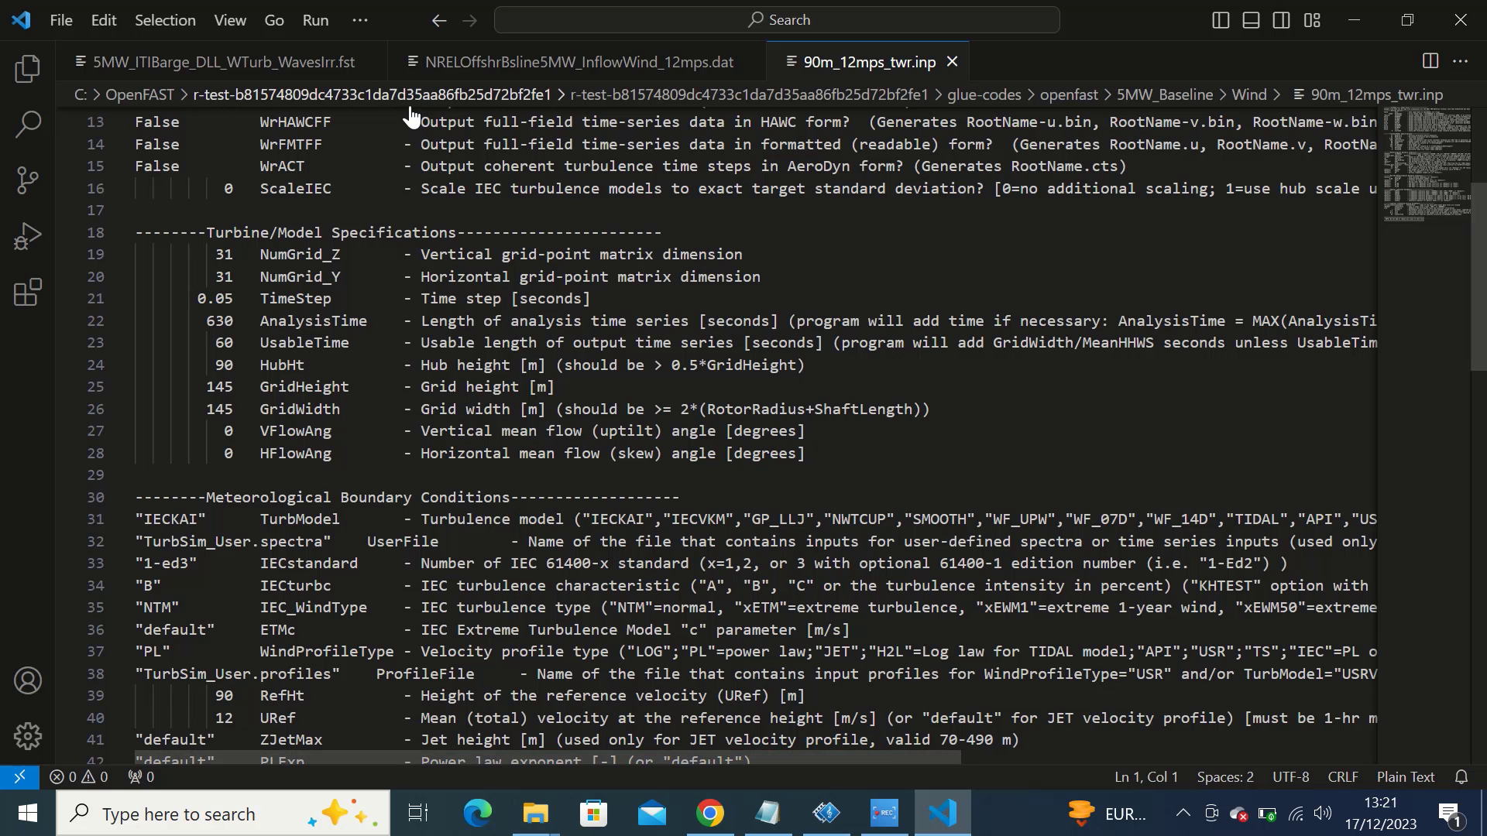
{"action": "left_click", "coordinate": [298, 69]}
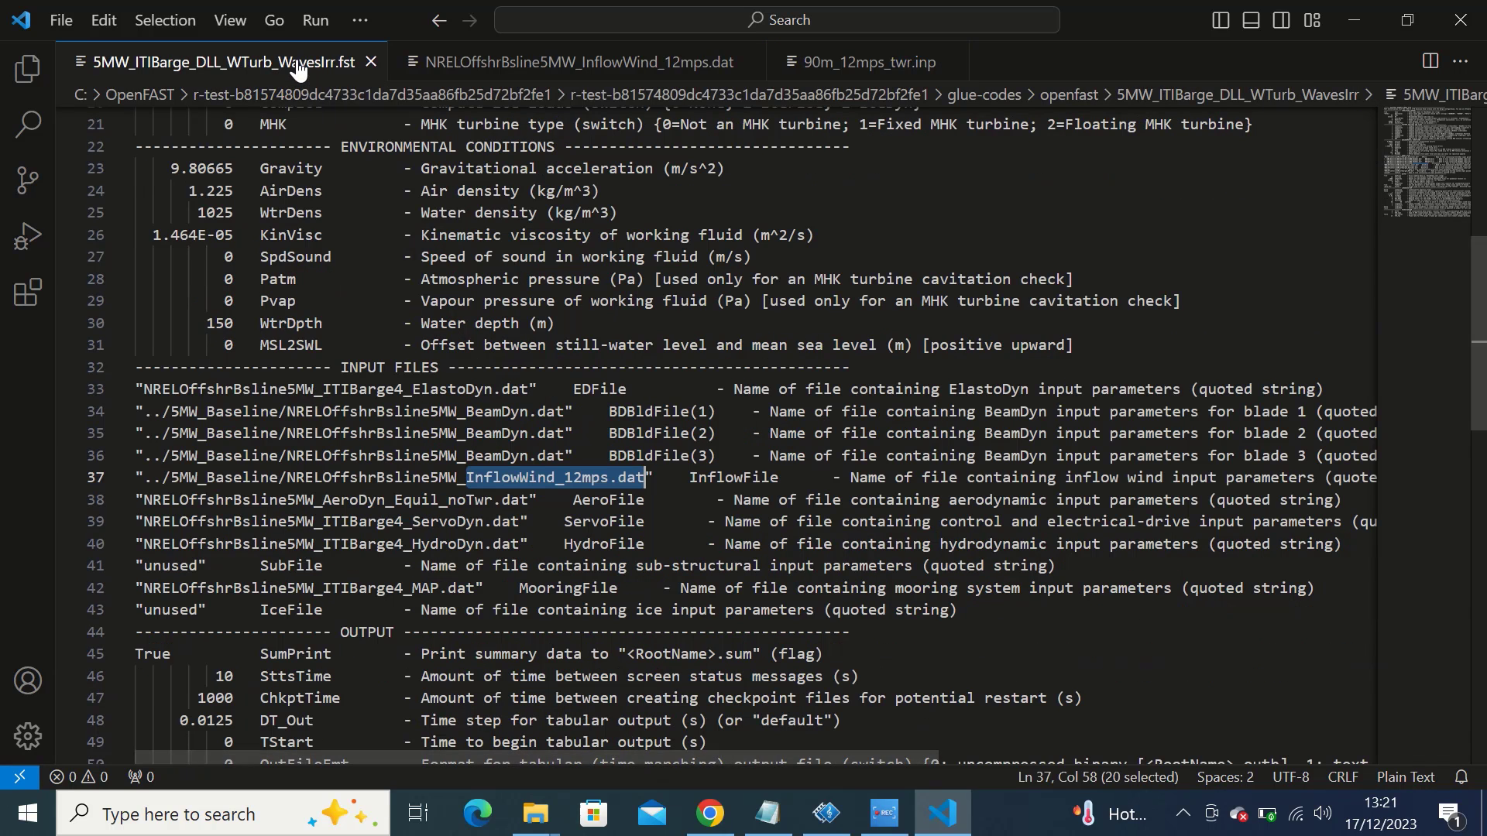
{"action": "left_click", "coordinate": [562, 68]}
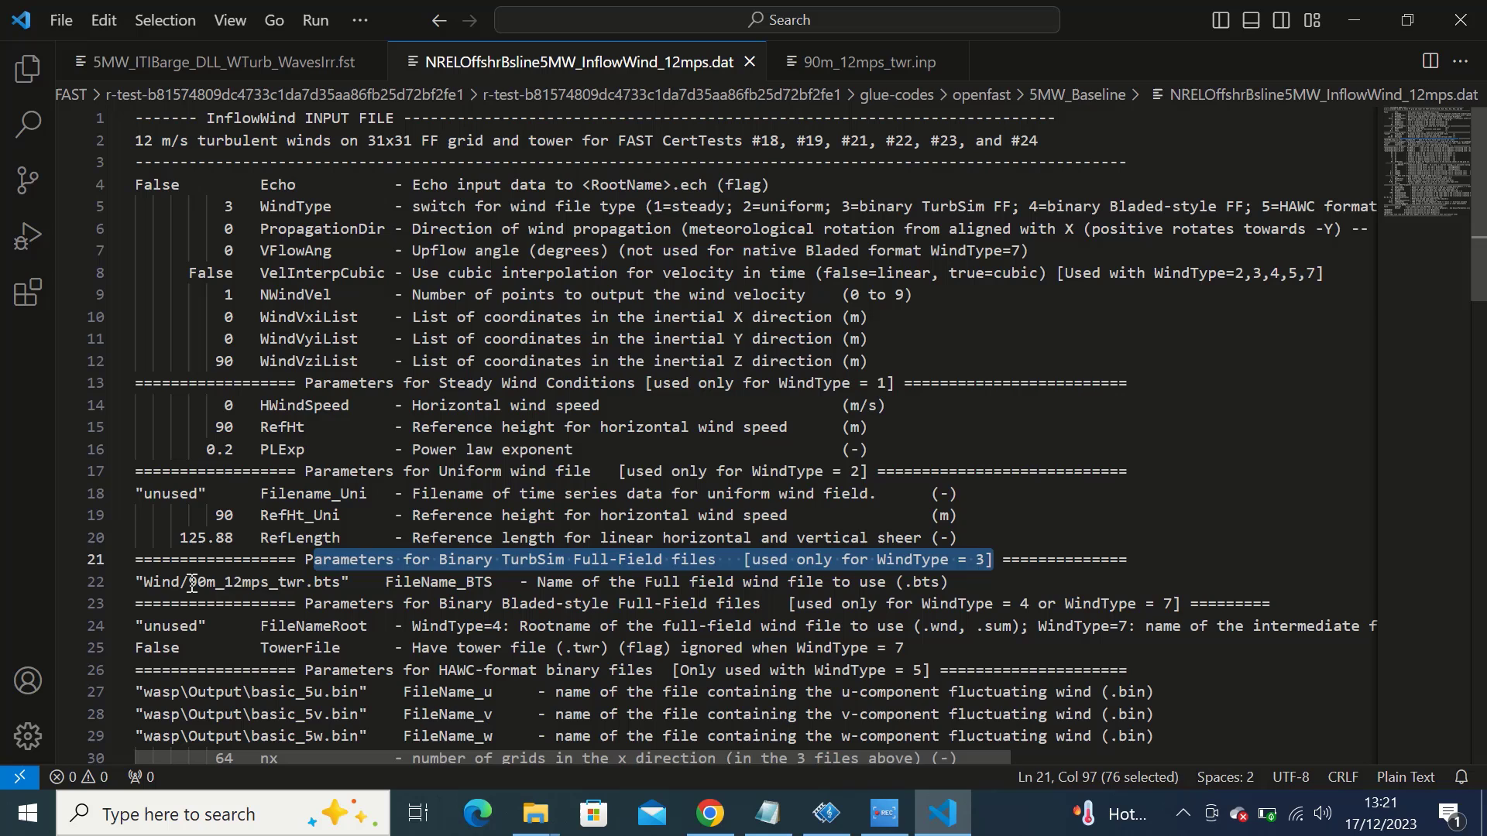
- Replace 90m_12mps_twr with TurbSim90 in FileName_BTS on line 22 and save with Ctrl+S
{"action": "left_click_drag", "start_coordinate": [189, 581], "coordinate": [315, 582]}
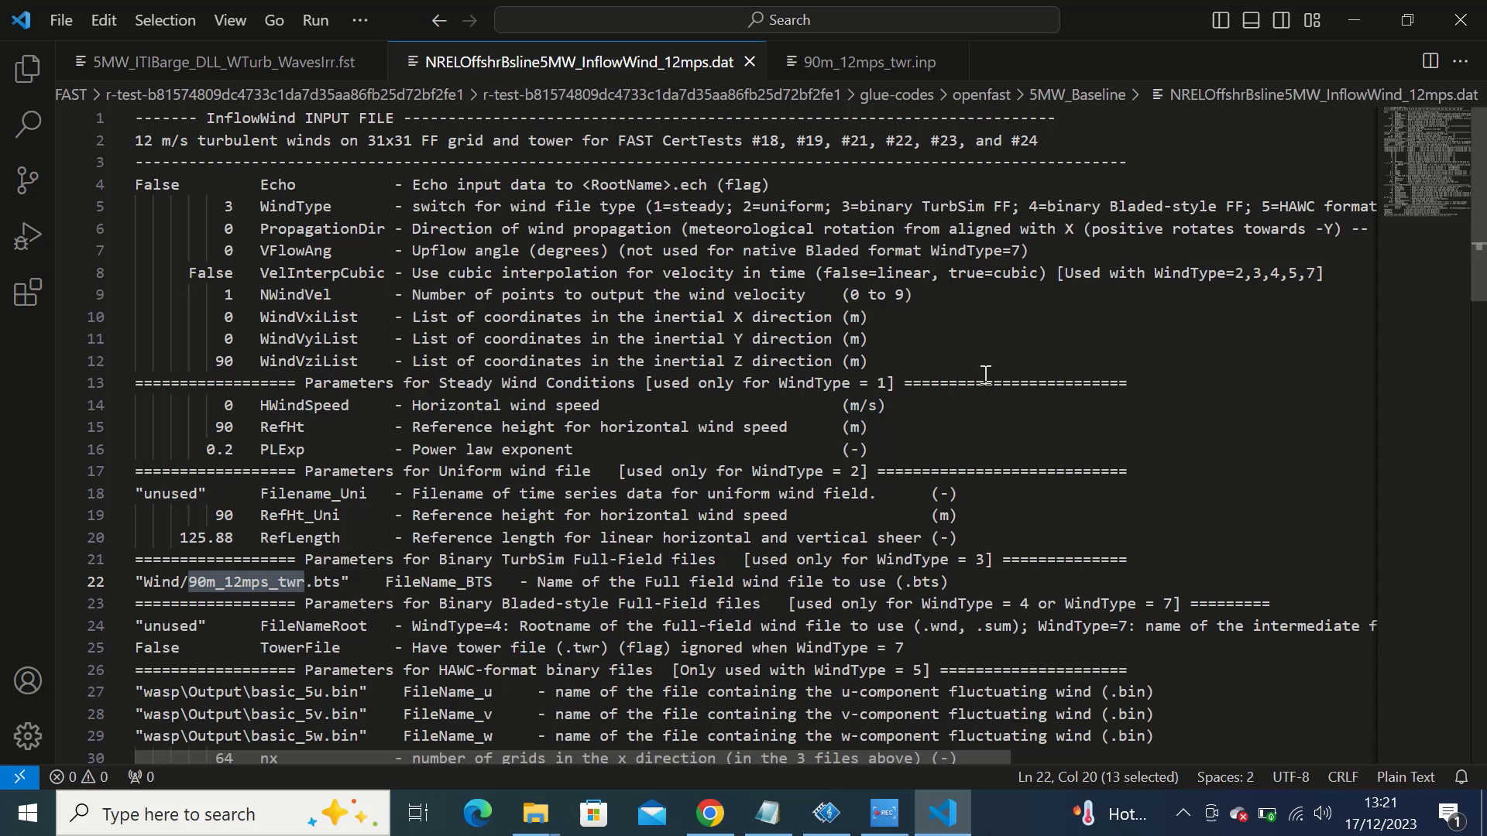
{"action": "type", "text": "TurbS"}
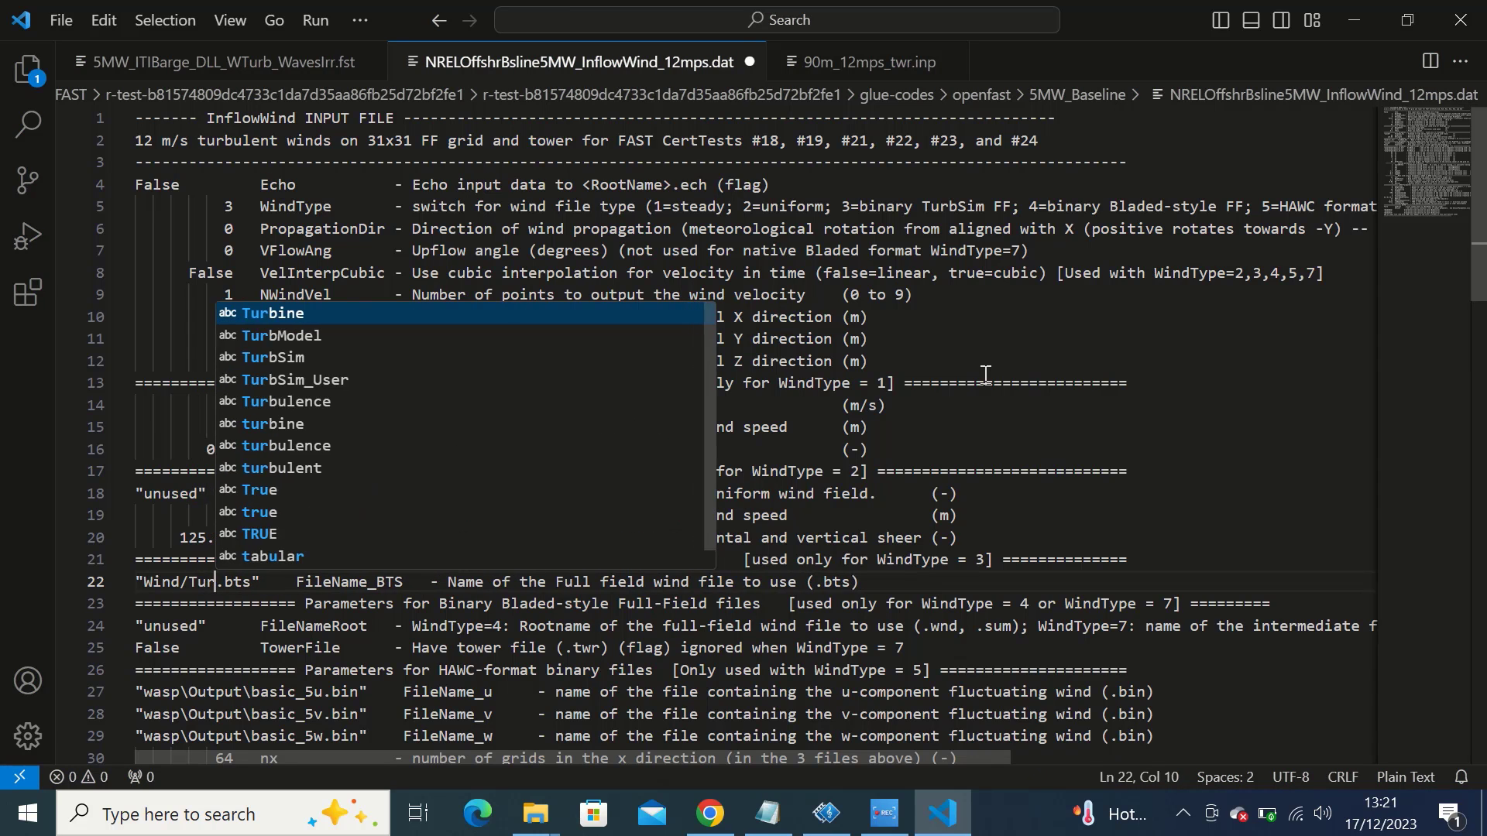
{"action": "type", "text": "im90"}
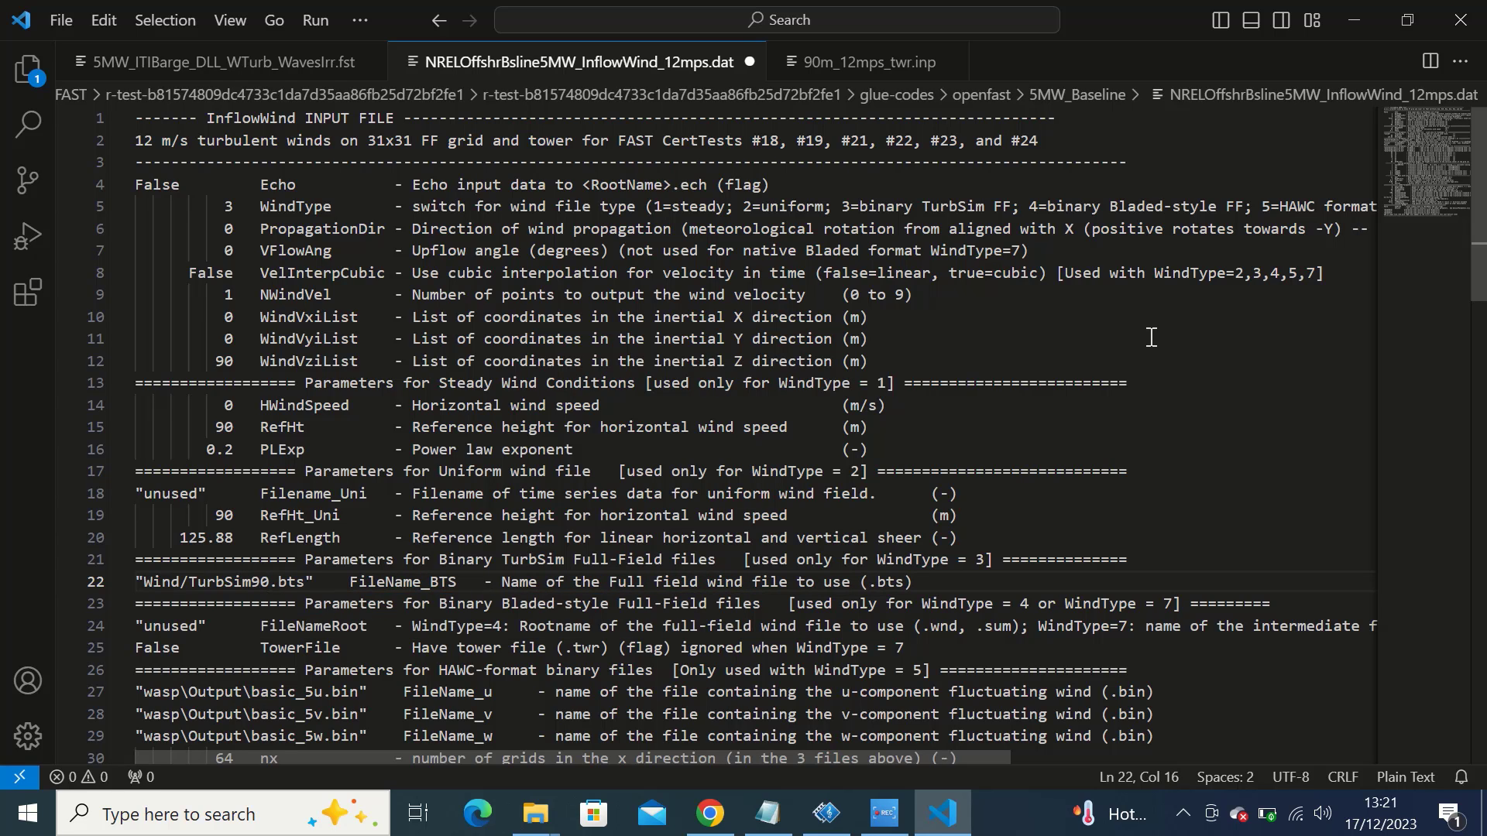
{"action": "key", "text": "ctrl+s"}
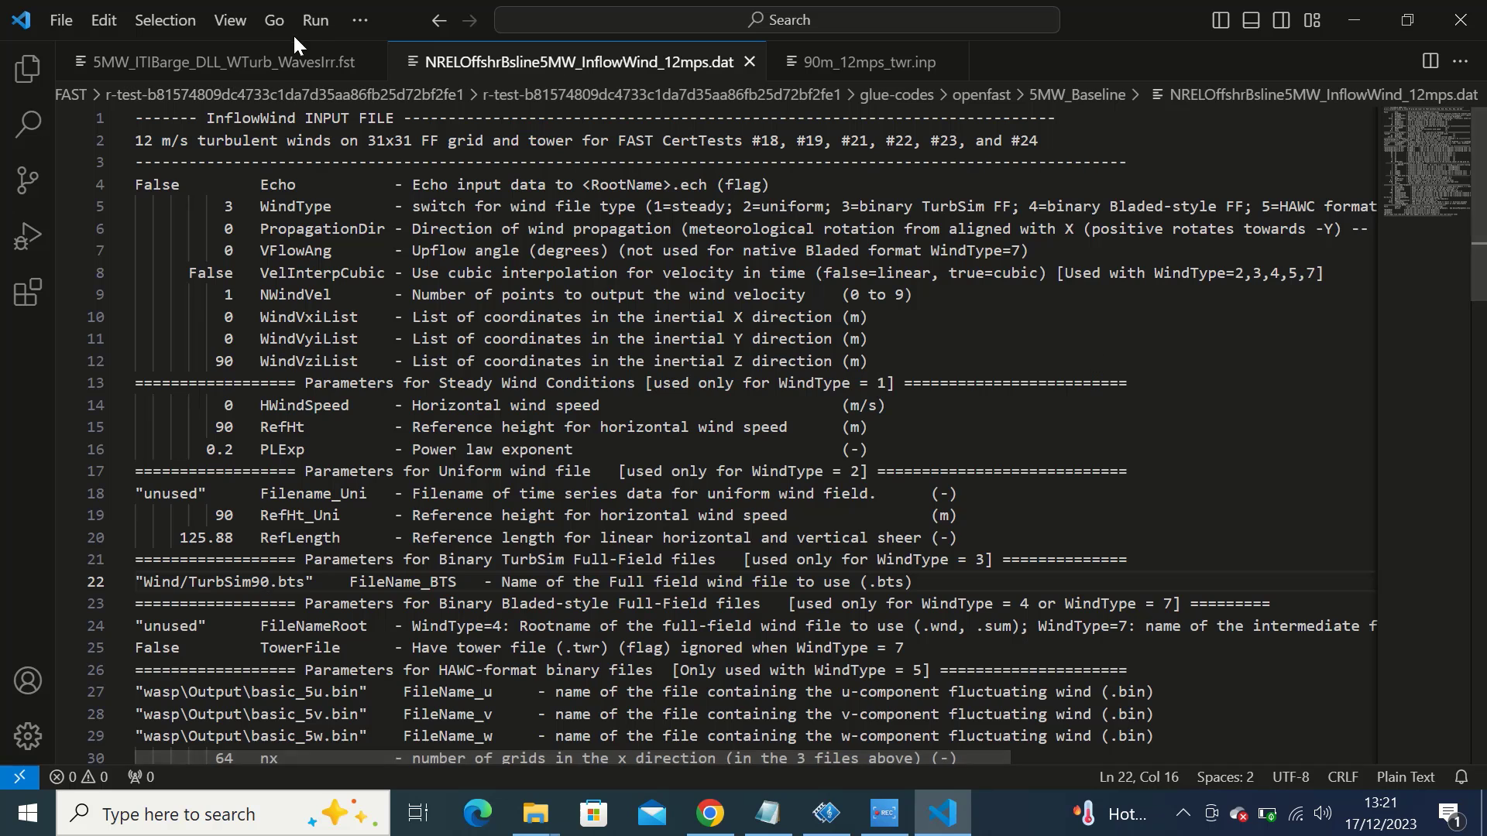
- Go back to the 5MW_ITIBarge_DLL_WTurb_WavesIrr.fst tab in VS Code
{"action": "left_click", "coordinate": [258, 71]}
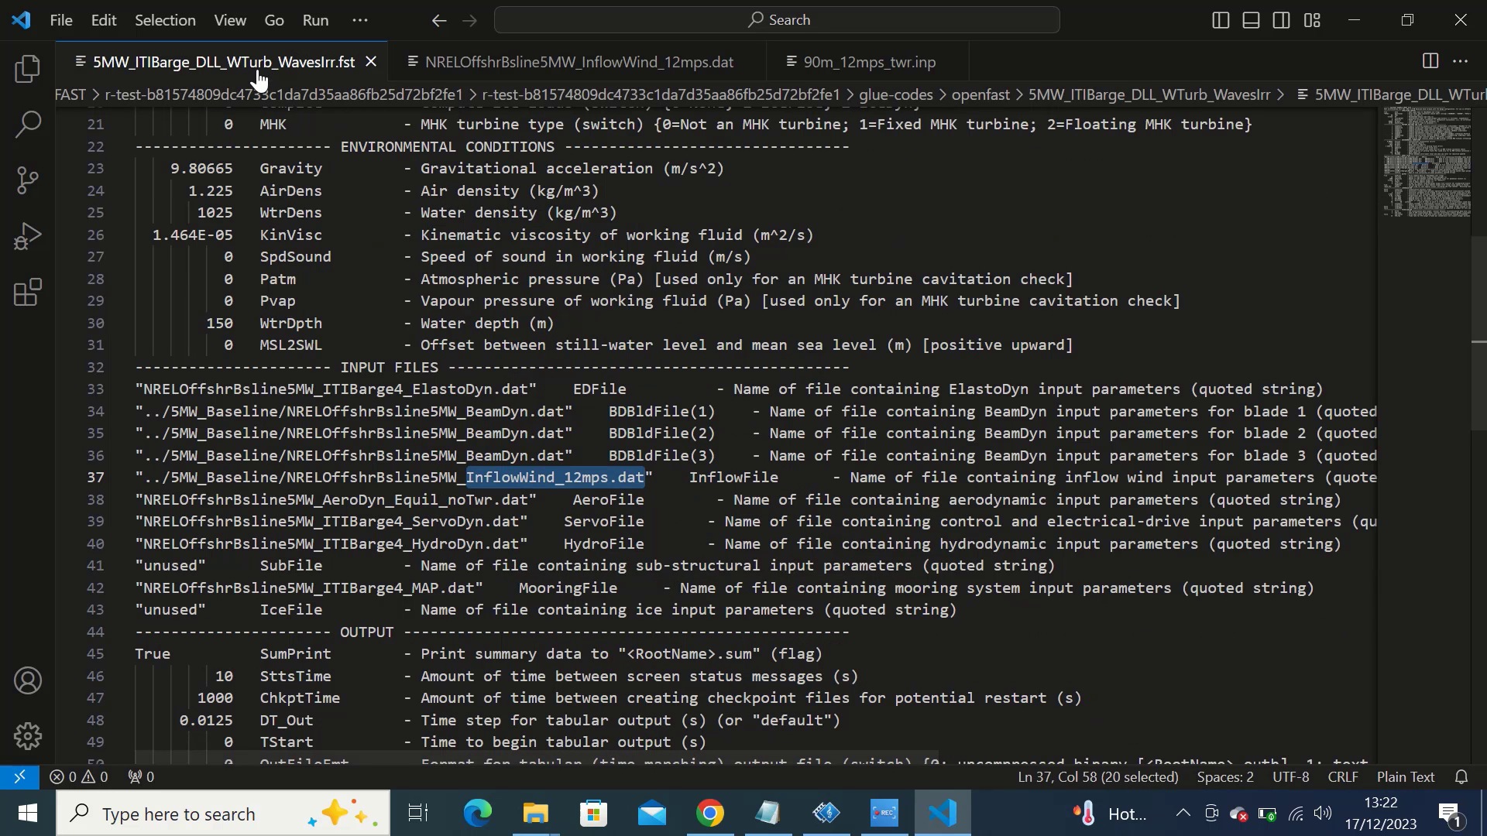